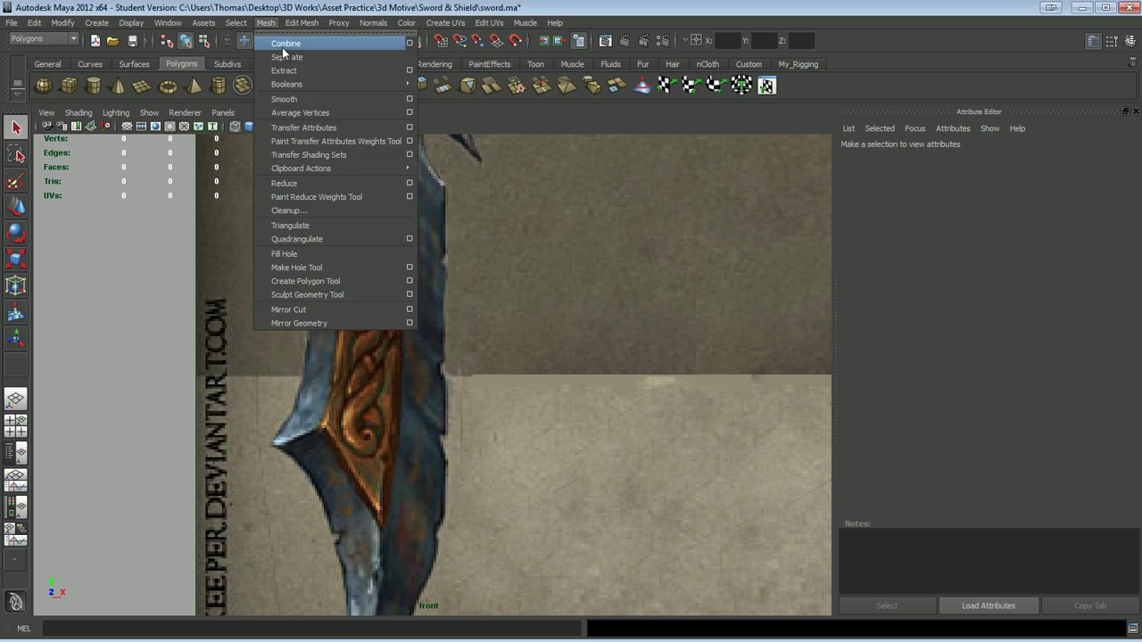
- Trace the blade outline over the front reference as one 30-vertex polygon and finish it
{"action": "middle_click_drag", "start_coordinate": [312, 73], "coordinate": [313, 269], "text": "alt"}
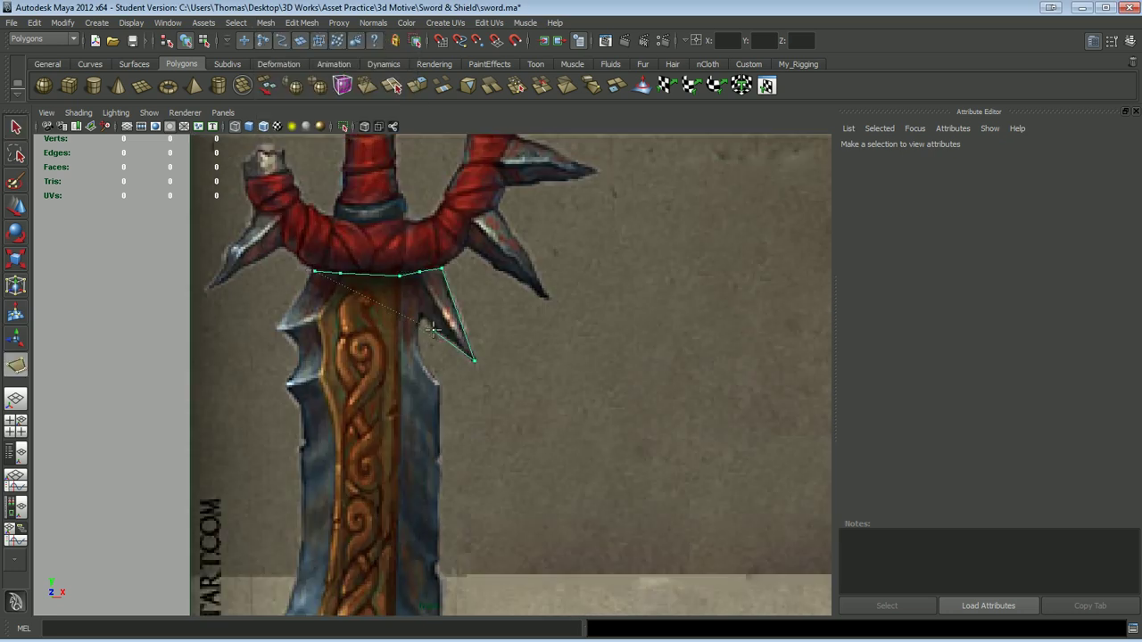
{"action": "middle_click_drag", "start_coordinate": [437, 382], "coordinate": [465, 380], "text": "alt"}
{"action": "left_click", "coordinate": [440, 408]}
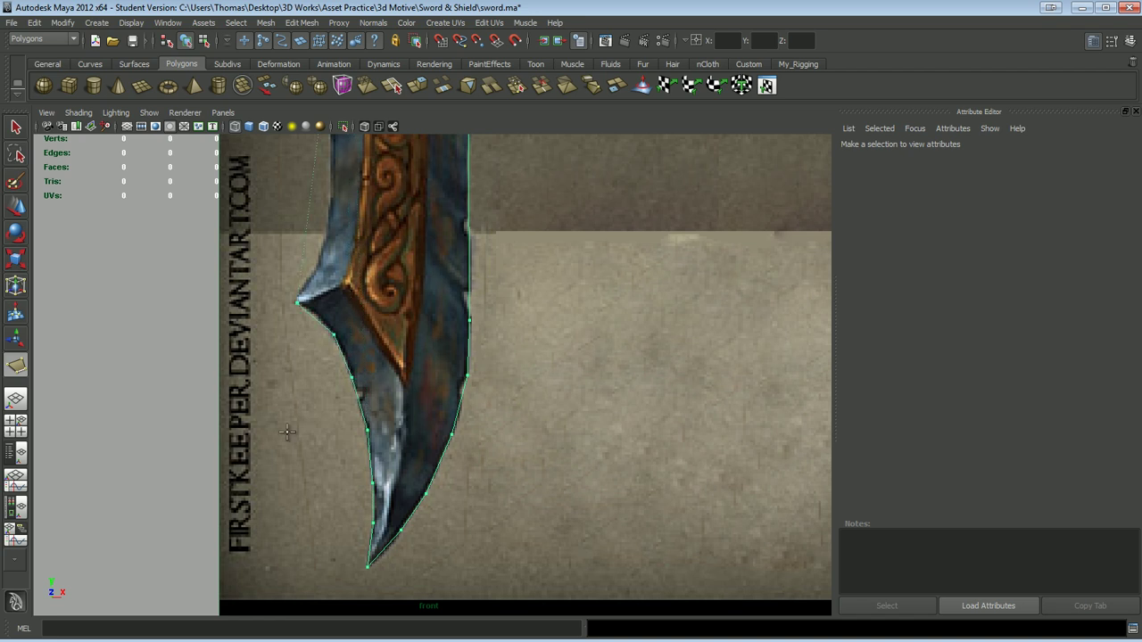
{"action": "middle_click_drag", "start_coordinate": [287, 432], "coordinate": [289, 521], "text": "alt"}
{"action": "middle_click_drag", "start_coordinate": [330, 267], "coordinate": [332, 473], "text": "alt"}
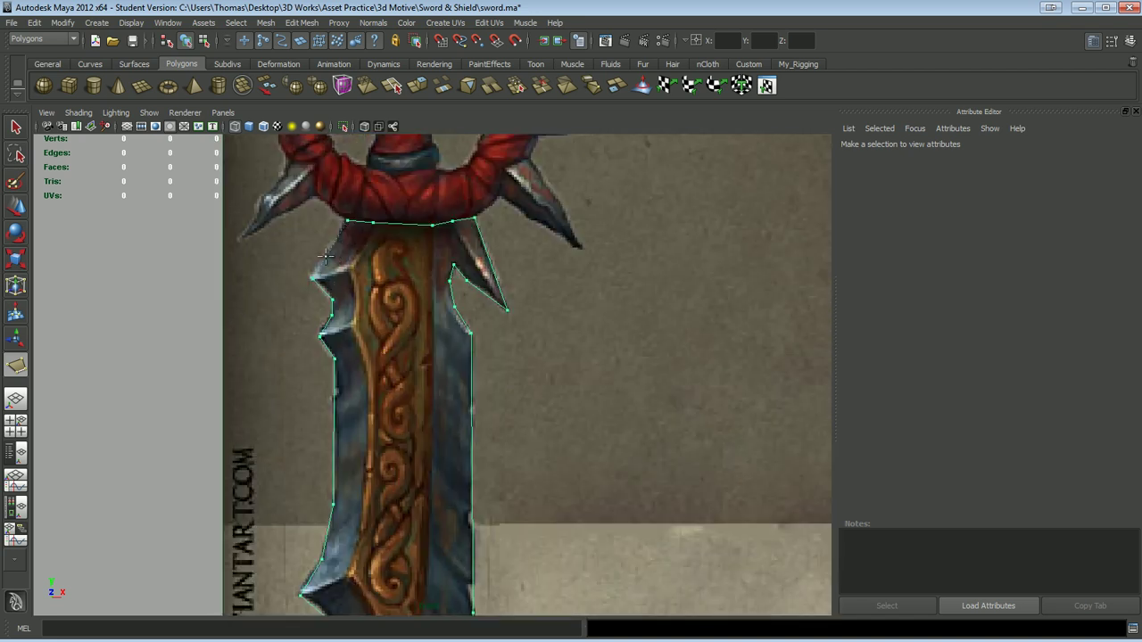
{"action": "key", "text": "Return"}
{"action": "key", "text": "w"}
{"action": "middle_click_drag", "start_coordinate": [401, 491], "coordinate": [412, 496], "text": "alt"}
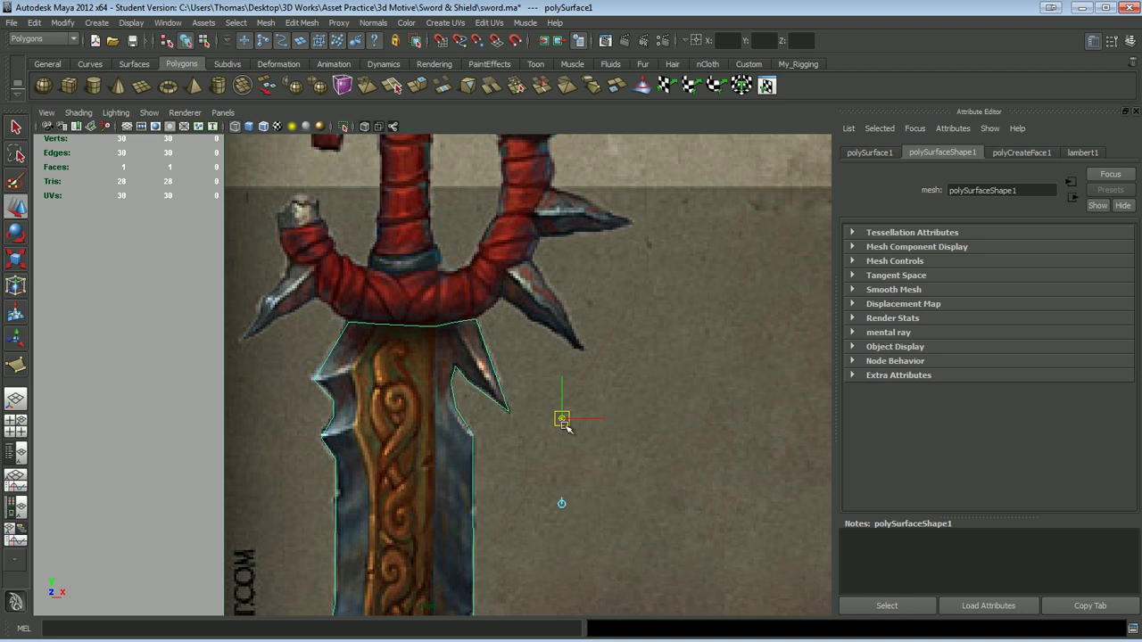
- Nudge the outline points near the blade tip onto the reference edge
{"action": "middle_click_drag", "start_coordinate": [411, 416], "coordinate": [521, 318], "text": "alt"}
{"action": "scroll", "coordinate": [449, 400], "scroll_direction": "up", "scroll_amount": 2}
{"action": "right_click_drag", "start_coordinate": [449, 401], "coordinate": [351, 479]}
{"action": "left_click", "coordinate": [381, 487]}
{"action": "middle_click_drag", "start_coordinate": [397, 536], "coordinate": [375, 393], "text": "alt"}
{"action": "left_click", "coordinate": [386, 416]}
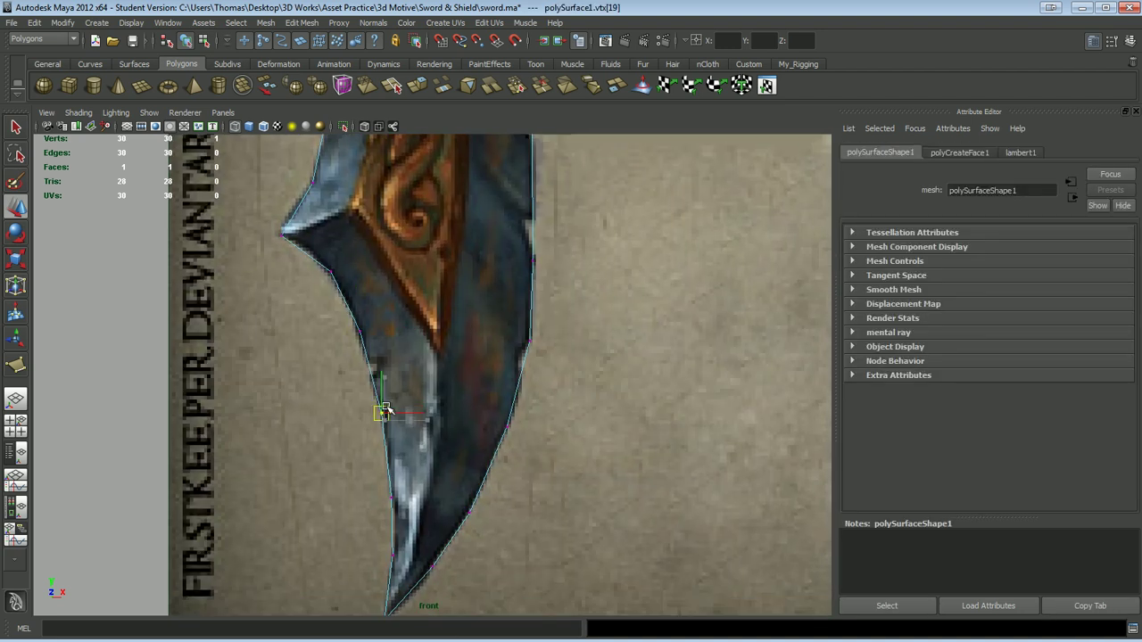
{"action": "middle_click_drag", "start_coordinate": [395, 485], "coordinate": [495, 371], "text": "alt"}
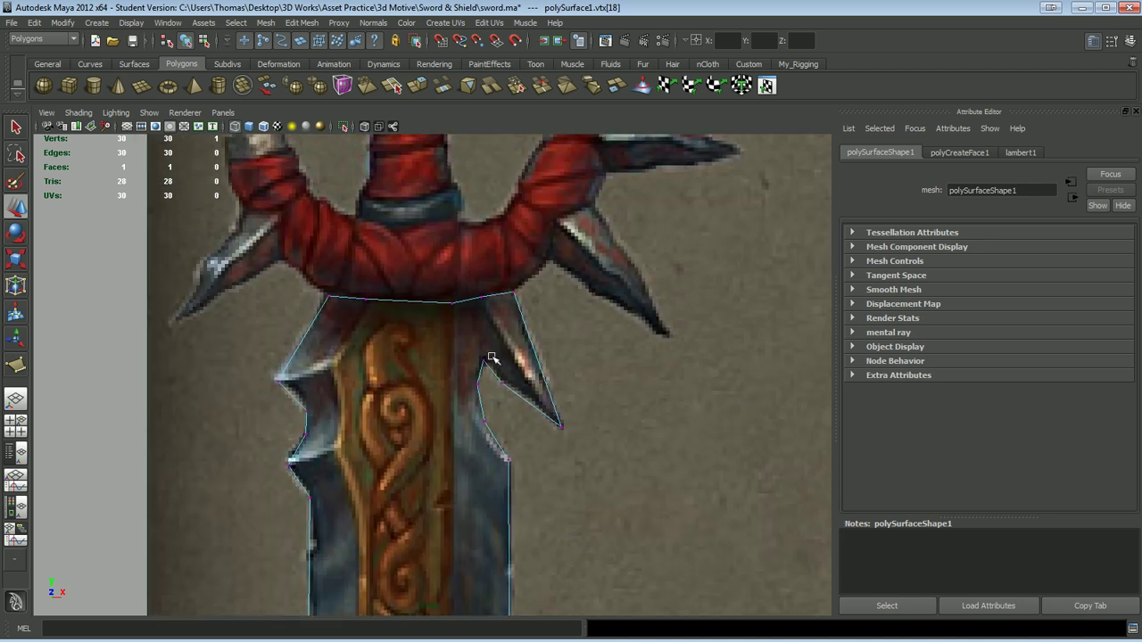
{"action": "mouse_move", "coordinate": [519, 371]}
{"action": "right_mouse_down", "text": "shift"}
{"action": "mouse_move", "coordinate": [500, 357]}
{"action": "mouse_move", "coordinate": [542, 374]}
{"action": "right_mouse_up", "text": "shift"}
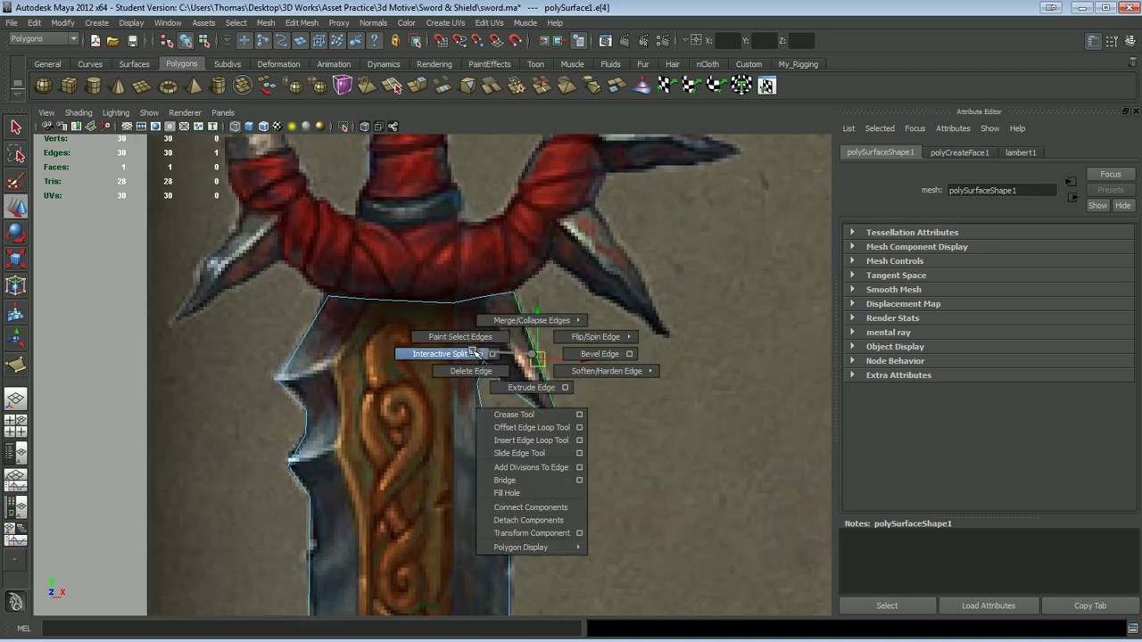
- Commit the first split across the blade and adjust a point near the tip
{"action": "key", "text": "Return"}
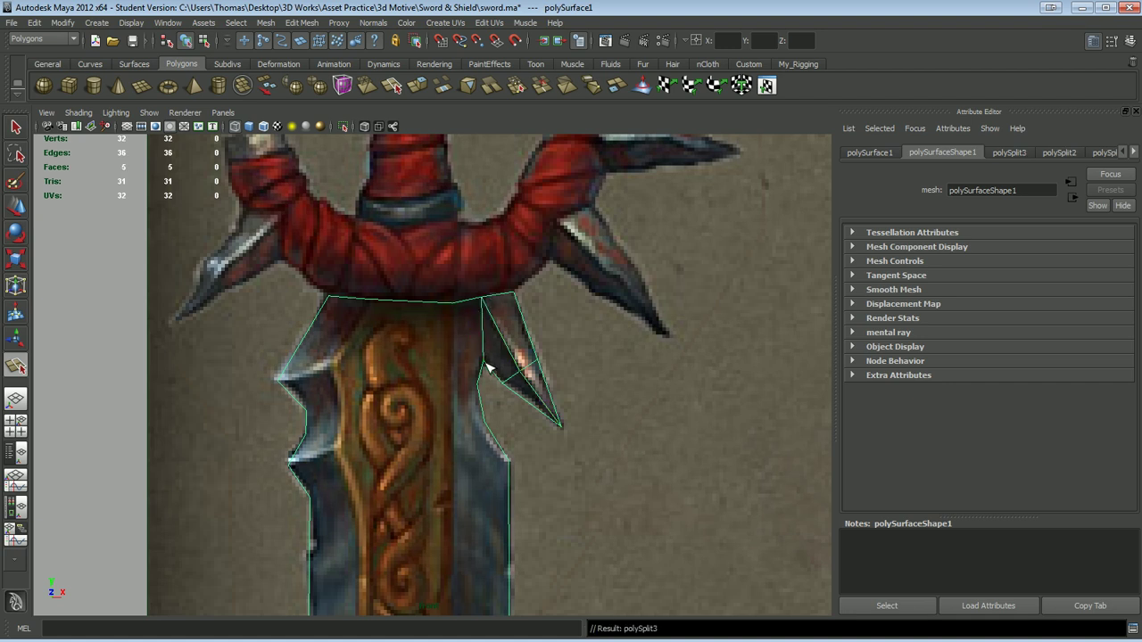
{"action": "middle_click_drag", "start_coordinate": [413, 464], "coordinate": [377, 248], "text": "alt"}
{"action": "middle_click_drag", "start_coordinate": [420, 606], "coordinate": [420, 539], "text": "alt"}
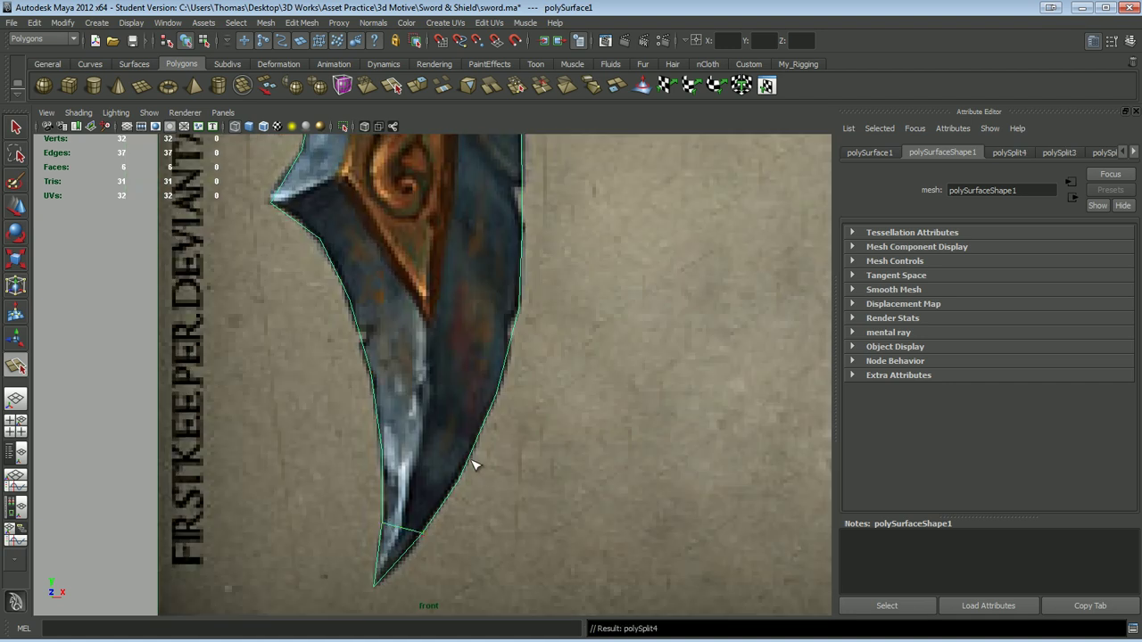
{"action": "left_click", "coordinate": [377, 387]}
{"action": "right_click_drag", "start_coordinate": [375, 368], "coordinate": [369, 408], "text": "shift"}
{"action": "left_click", "coordinate": [365, 443]}
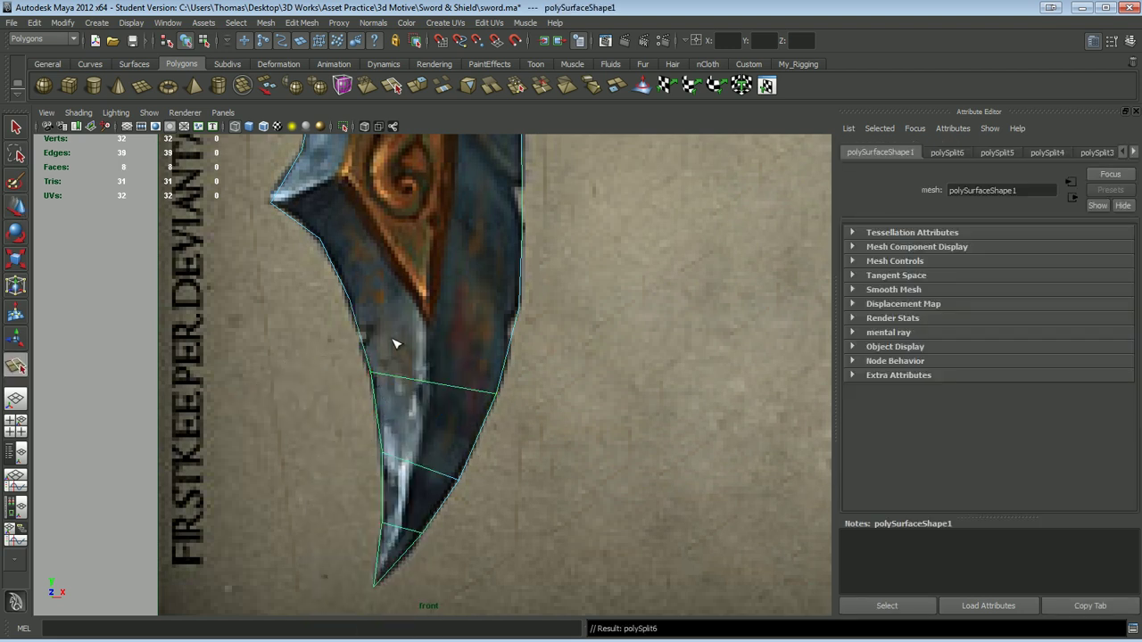
- Split across the lower blade and cut a ridge line down the blade centre
{"action": "left_click", "coordinate": [349, 303]}
{"action": "left_click", "coordinate": [512, 304]}
{"action": "key", "text": "Return"}
{"action": "middle_click_drag", "start_coordinate": [375, 279], "coordinate": [376, 439], "text": "alt"}
{"action": "key", "text": "Return"}
{"action": "mouse_move", "coordinate": [429, 399]}
{"action": "middle_mouse_down", "text": "alt"}
{"action": "mouse_move", "coordinate": [417, 500]}
{"action": "mouse_move", "coordinate": [374, 616]}
{"action": "middle_mouse_up", "text": "alt"}
{"action": "key", "text": "Return"}
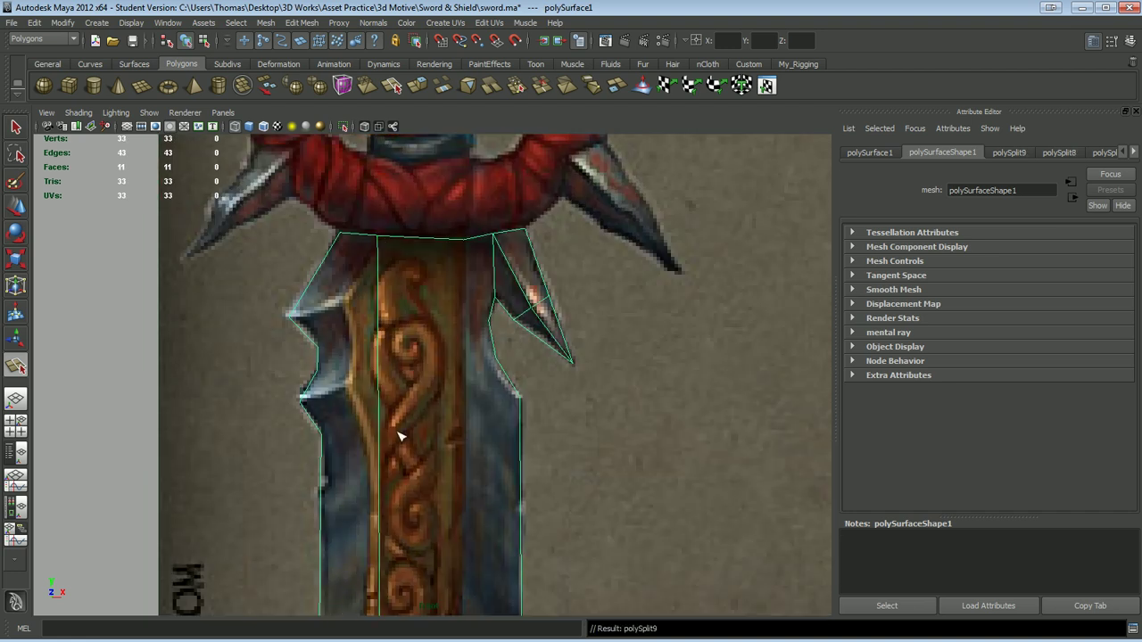
- Add further splits across the blade toward the guard
{"action": "left_click", "coordinate": [296, 323]}
{"action": "left_click", "coordinate": [386, 323]}
{"action": "key", "text": "Return"}
{"action": "mouse_move", "coordinate": [357, 403]}
{"action": "middle_mouse_down", "text": "alt"}
{"action": "mouse_move", "coordinate": [420, 446]}
{"action": "mouse_move", "coordinate": [451, 444]}
{"action": "middle_mouse_up", "text": "alt"}
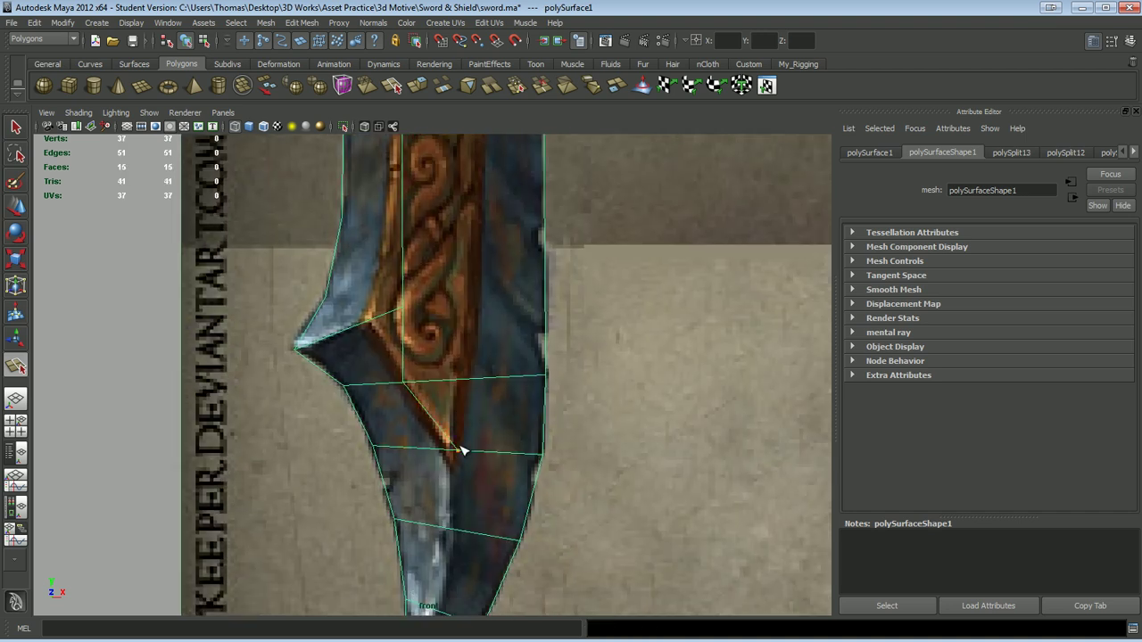
{"action": "key", "text": "Return"}
{"action": "middle_click_drag", "start_coordinate": [475, 392], "coordinate": [479, 581], "text": "alt"}
{"action": "middle_click_drag", "start_coordinate": [446, 223], "coordinate": [446, 345], "text": "alt"}
- Move the ridge and outline points to match the reference edge
{"action": "key", "text": "w"}
{"action": "left_click", "coordinate": [417, 226]}
{"action": "mouse_move", "coordinate": [438, 170]}
{"action": "middle_mouse_down", "text": "alt"}
{"action": "mouse_move", "coordinate": [459, 382]}
{"action": "mouse_move", "coordinate": [415, 331]}
{"action": "middle_mouse_up", "text": "alt"}
{"action": "left_click", "coordinate": [471, 399]}
{"action": "left_click_drag", "start_coordinate": [481, 403], "coordinate": [475, 421]}
{"action": "left_click", "coordinate": [497, 329]}
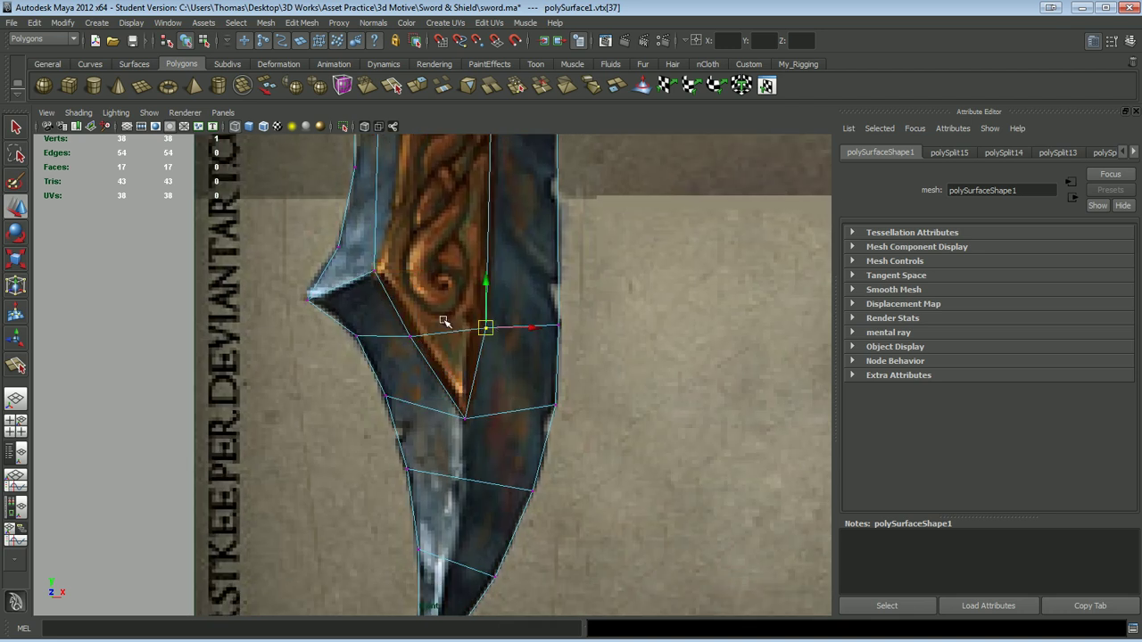
{"action": "middle_click_drag", "start_coordinate": [444, 321], "coordinate": [298, 470], "text": "alt"}
{"action": "left_click", "coordinate": [357, 294]}
{"action": "mouse_move", "coordinate": [357, 295]}
{"action": "middle_mouse_down", "text": "alt"}
{"action": "mouse_move", "coordinate": [454, 425]}
{"action": "mouse_move", "coordinate": [400, 611]}
{"action": "mouse_move", "coordinate": [413, 389]}
{"action": "middle_mouse_up", "text": "alt"}
- Check the edge options near the tip and show the split tool settings
{"action": "left_click", "coordinate": [413, 389]}
{"action": "right_click", "coordinate": [413, 389], "text": "shift"}
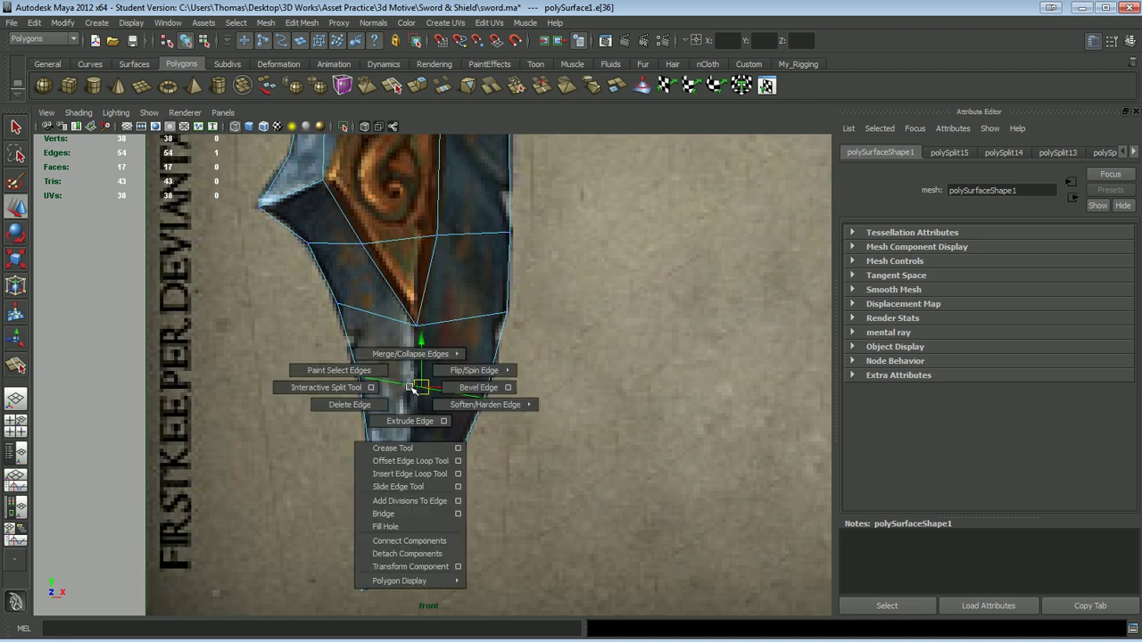
{"action": "left_click", "coordinate": [414, 388]}
{"action": "left_click", "coordinate": [1111, 42]}
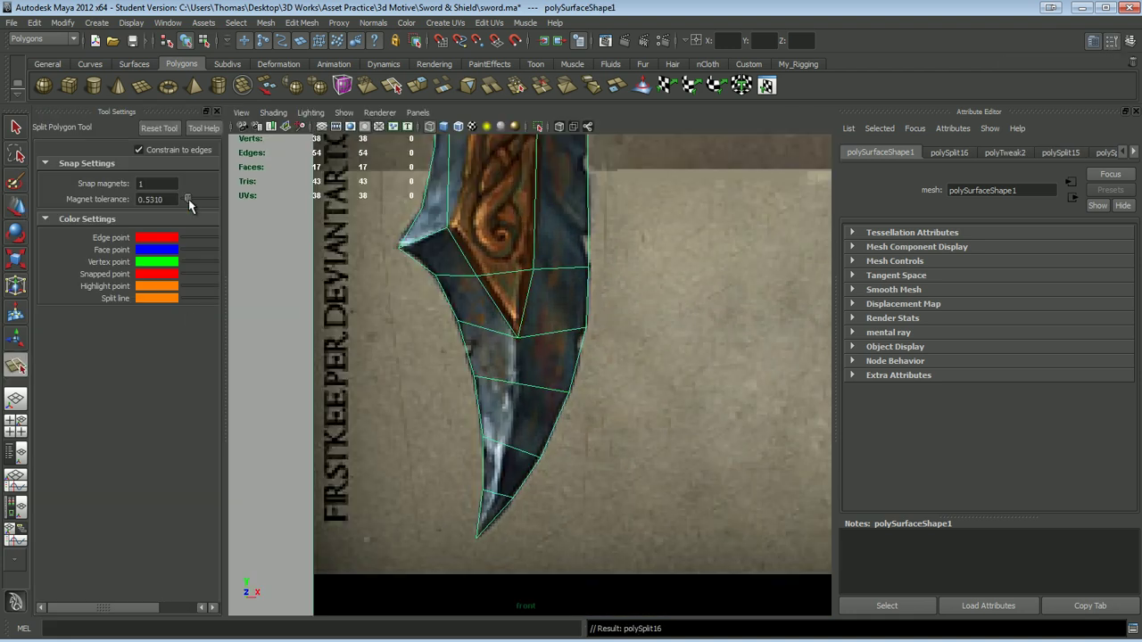
- Split through the lower blade and select the point at the blade tip
{"action": "key", "text": "w"}
{"action": "right_click", "coordinate": [514, 332]}
{"action": "right_click", "coordinate": [514, 332]}
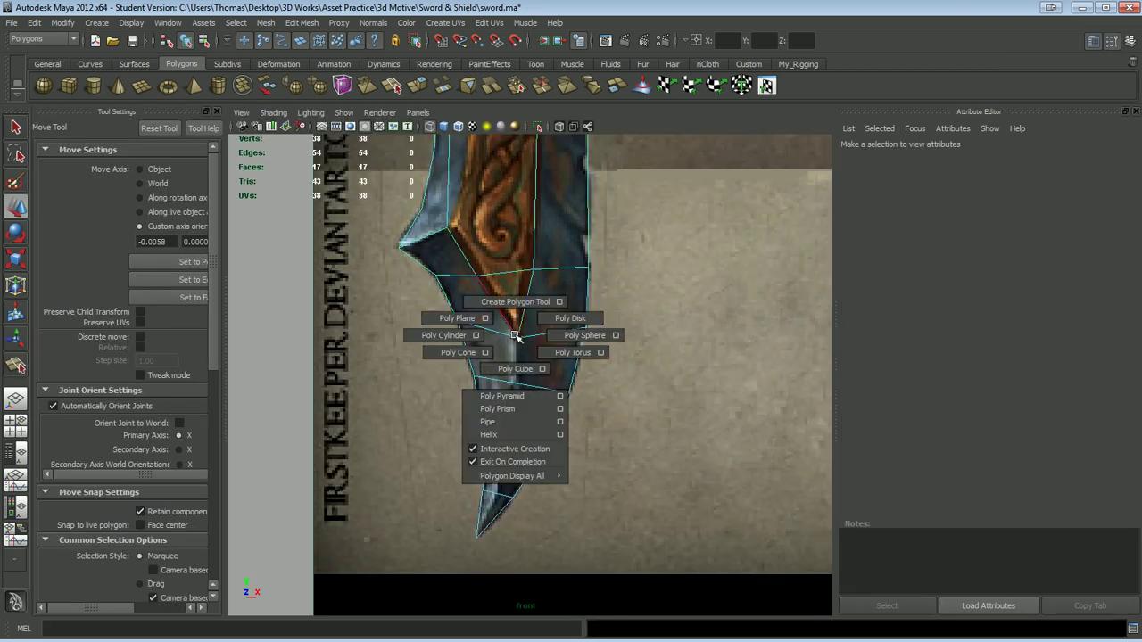
{"action": "left_click", "coordinate": [516, 334]}
{"action": "key", "text": "y"}
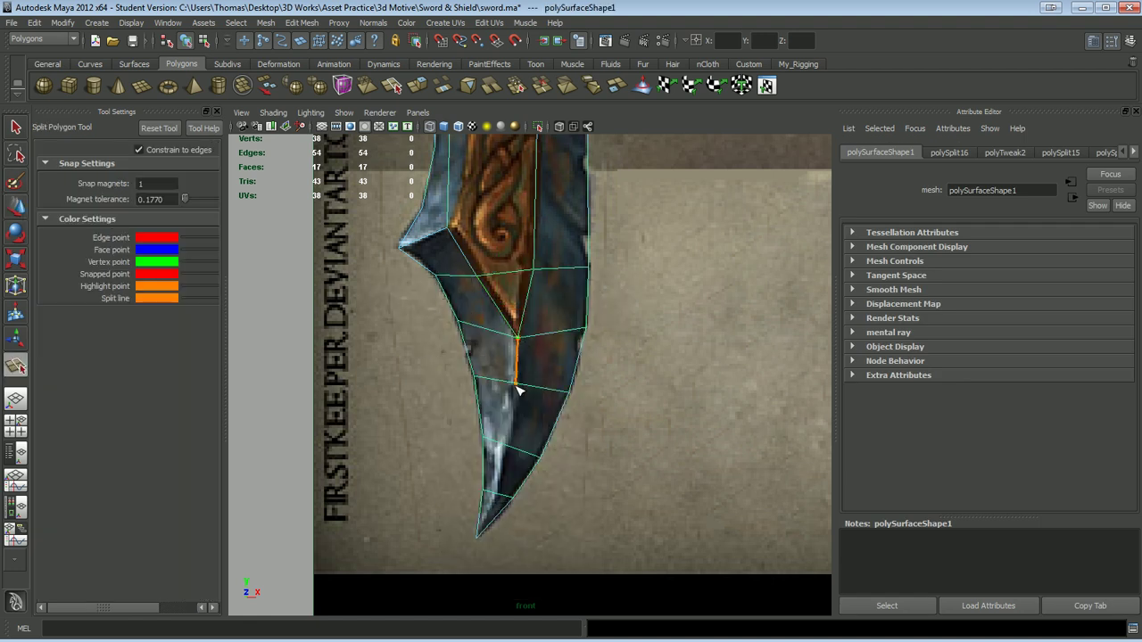
{"action": "key", "text": "Return"}
{"action": "key", "text": "w"}
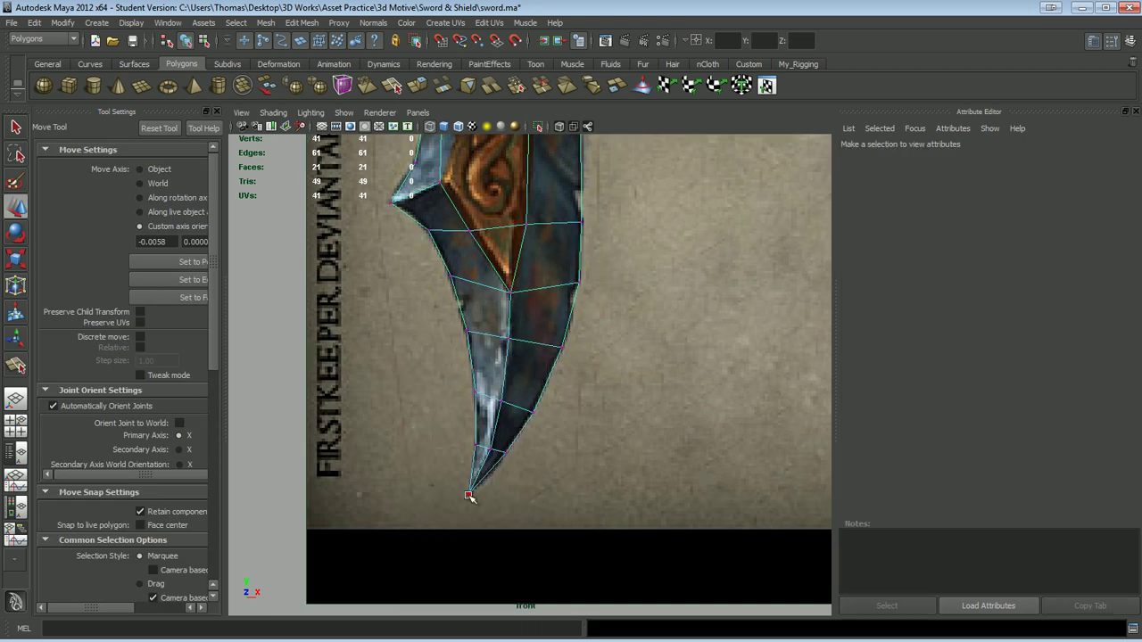
{"action": "left_click", "coordinate": [533, 351]}
- Hide the side panels and add another split across the lower blade
{"action": "left_click", "coordinate": [1115, 40]}
{"action": "left_click", "coordinate": [1132, 40]}
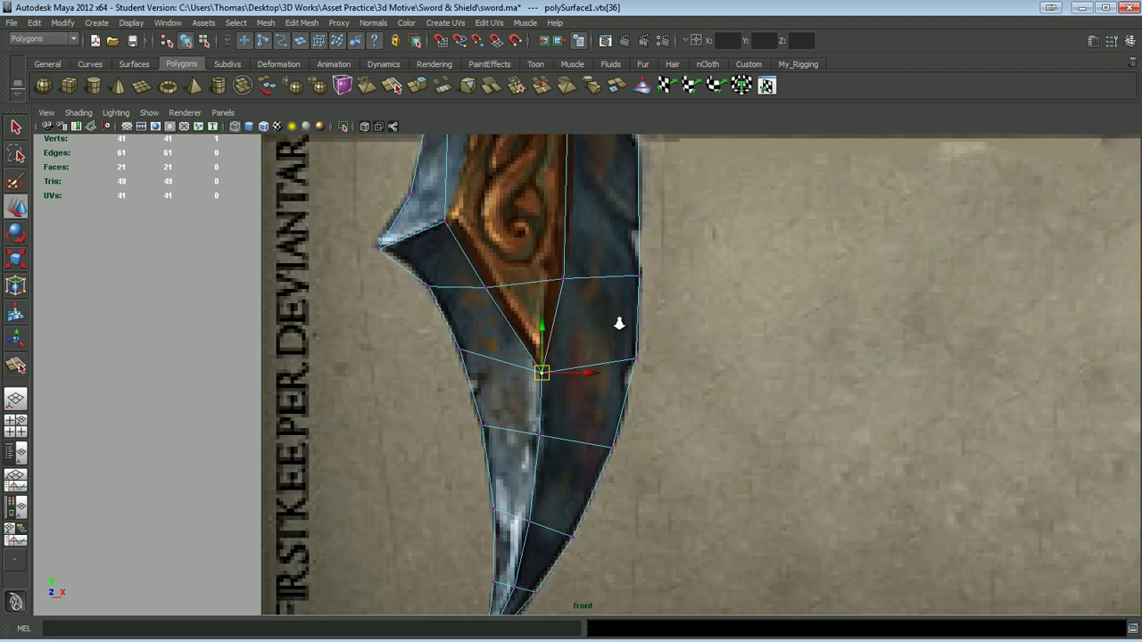
{"action": "scroll", "coordinate": [619, 327], "scroll_direction": "up", "scroll_amount": 3}
{"action": "middle_click_drag", "start_coordinate": [471, 339], "coordinate": [533, 529], "text": "alt"}
{"action": "right_click_drag", "start_coordinate": [454, 381], "coordinate": [454, 346]}
{"action": "right_click_drag", "start_coordinate": [456, 482], "coordinate": [460, 513], "text": "shift"}
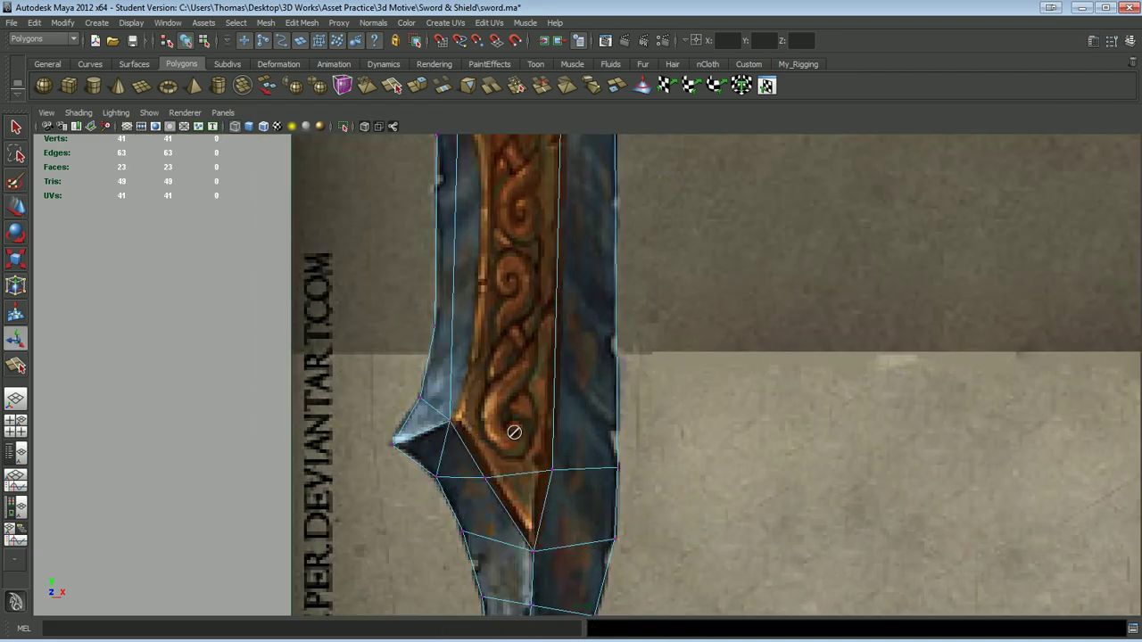
{"action": "middle_click_drag", "start_coordinate": [514, 431], "coordinate": [453, 421], "text": "alt"}
{"action": "mouse_move", "coordinate": [382, 446]}
{"action": "right_mouse_down", "text": "shift"}
{"action": "mouse_move", "coordinate": [375, 357]}
{"action": "mouse_move", "coordinate": [321, 357]}
{"action": "right_mouse_up", "text": "shift"}
- Split across the upper blade and connect a vertex pair with a new edge
{"action": "left_click", "coordinate": [372, 357]}
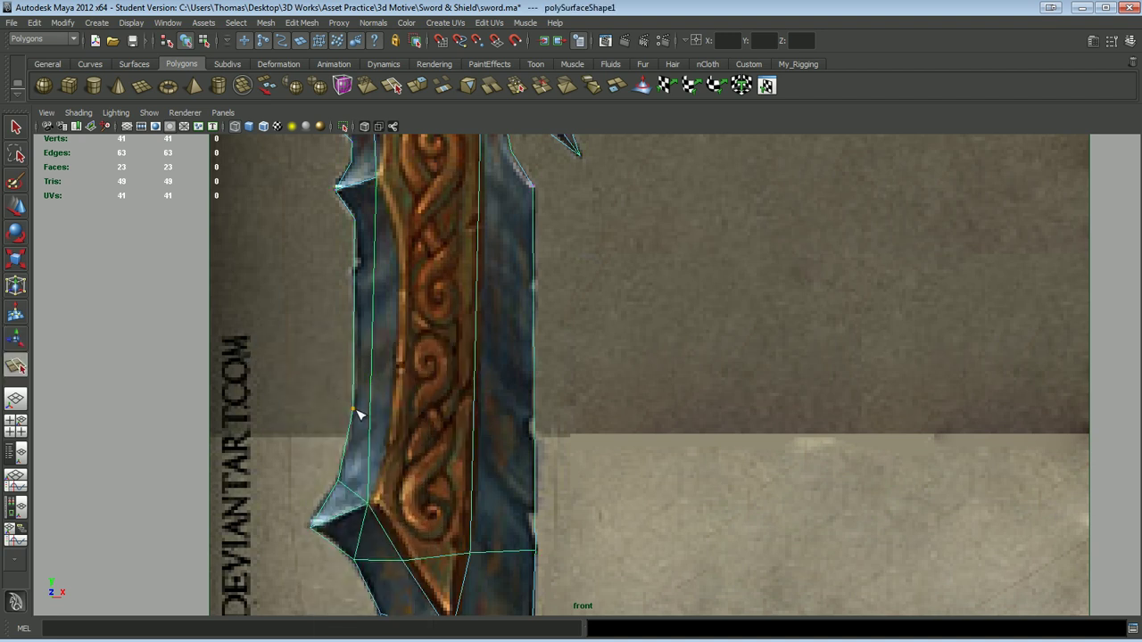
{"action": "left_click", "coordinate": [536, 457]}
{"action": "key", "text": "Return"}
{"action": "middle_click_drag", "start_coordinate": [447, 374], "coordinate": [343, 344], "text": "alt"}
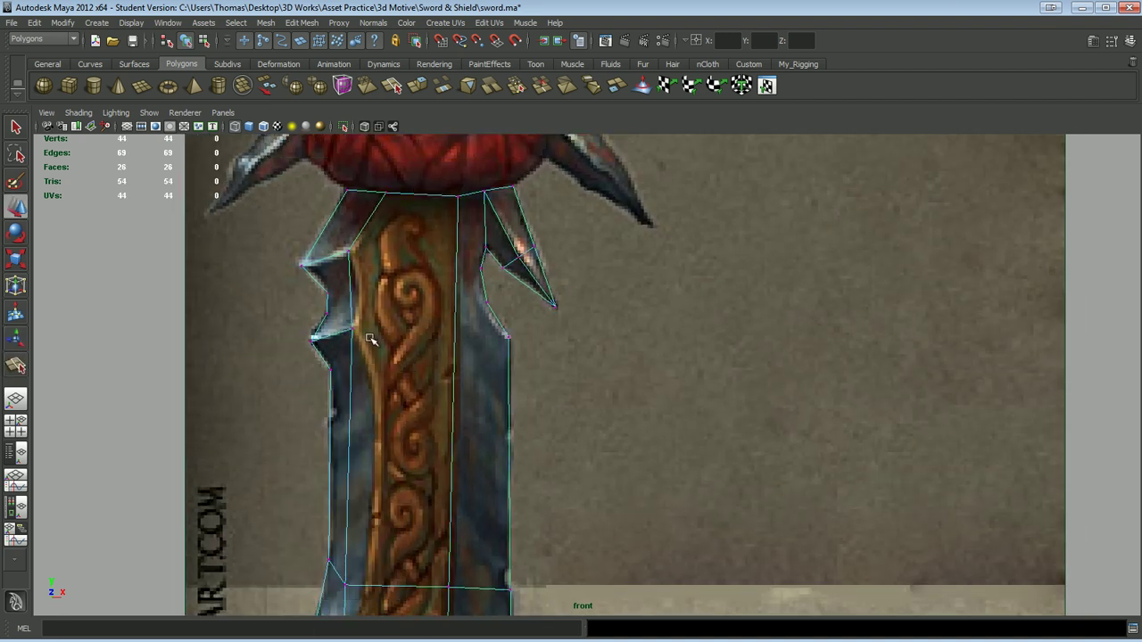
{"action": "left_click", "coordinate": [335, 330]}
{"action": "key", "text": "Return"}
{"action": "right_click_drag", "start_coordinate": [344, 357], "coordinate": [348, 437], "text": "shift"}
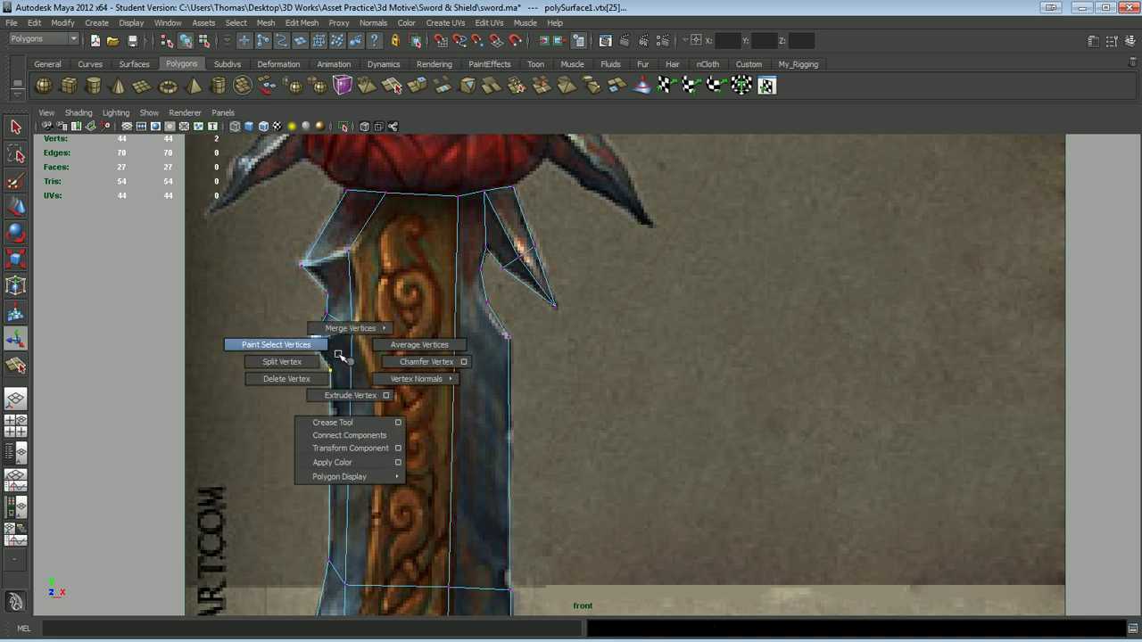
- Add split cuts near the guard and across the upper blade
{"action": "right_click_drag", "start_coordinate": [348, 285], "coordinate": [321, 375], "text": "shift"}
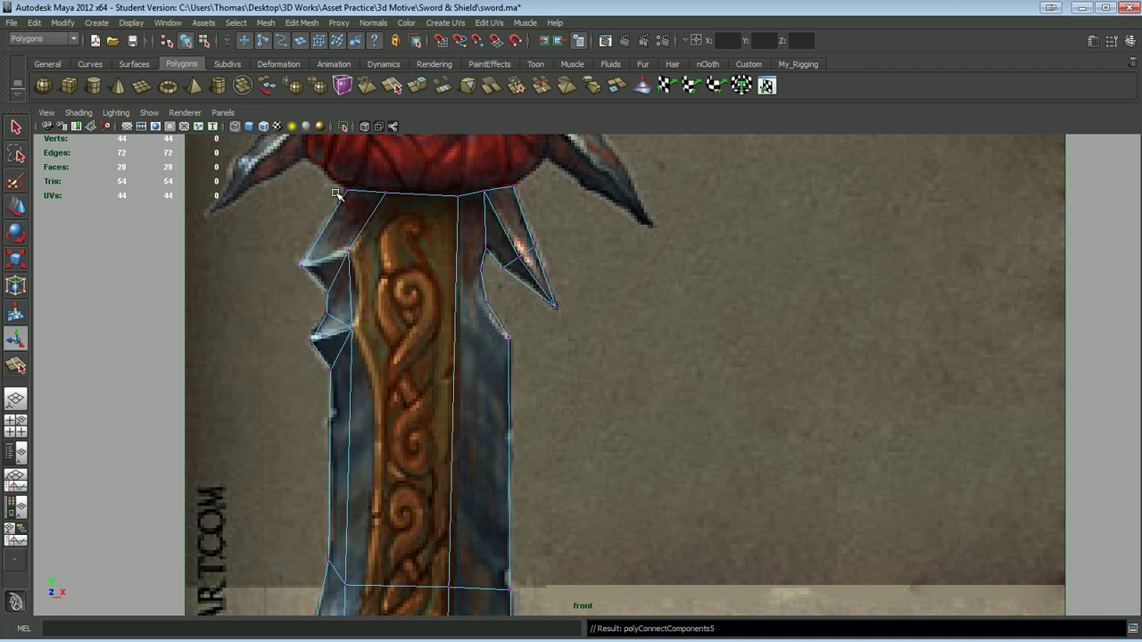
{"action": "middle_click_drag", "start_coordinate": [445, 412], "coordinate": [415, 364], "text": "alt"}
{"action": "right_click_drag", "start_coordinate": [415, 364], "coordinate": [375, 353], "text": "shift"}
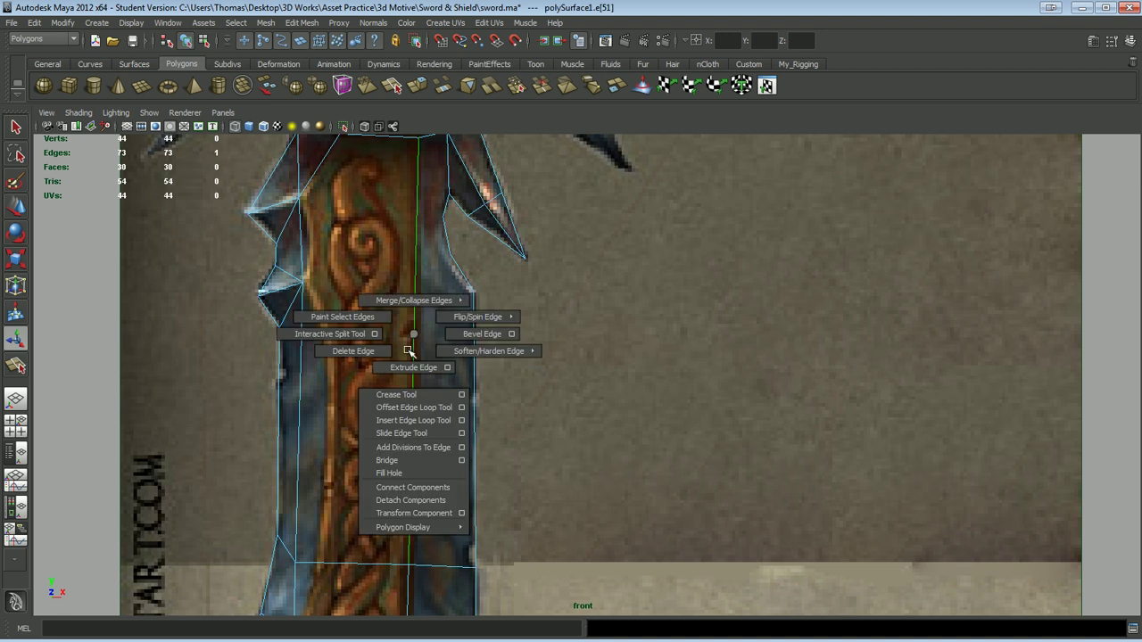
{"action": "middle_click_drag", "start_coordinate": [306, 331], "coordinate": [337, 299], "text": "alt"}
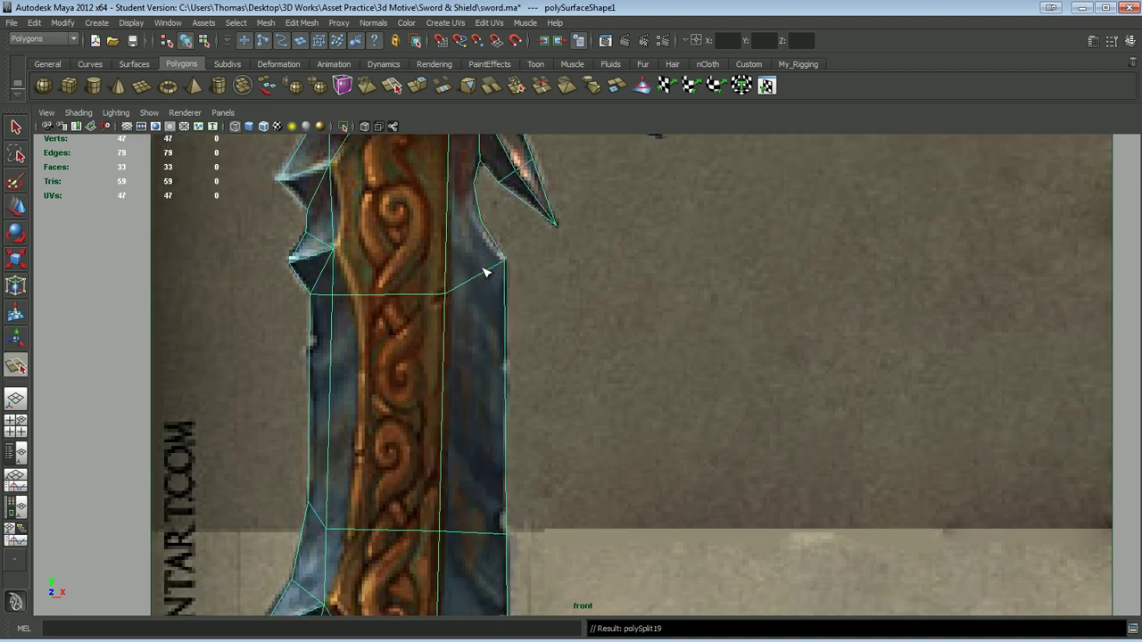
{"action": "key", "text": "Return"}
{"action": "middle_click_drag", "start_coordinate": [352, 255], "coordinate": [328, 359], "text": "alt"}
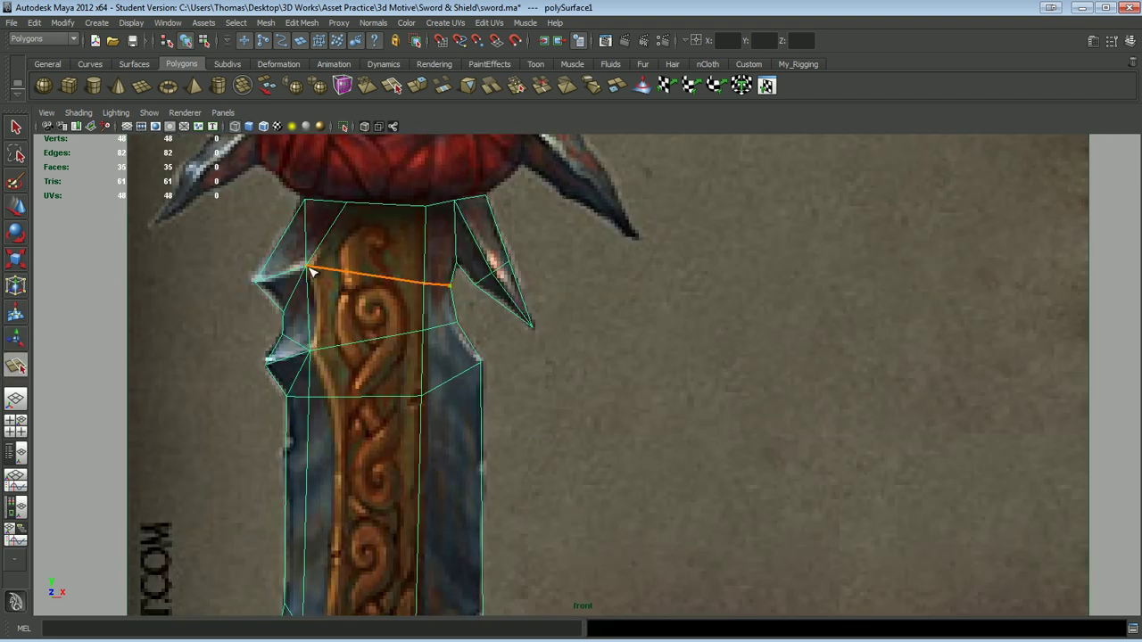
{"action": "middle_click_drag", "start_coordinate": [413, 393], "coordinate": [472, 429], "text": "alt"}
- Move an outline point and cut a new edge across the blade below the crossguard
{"action": "key", "text": "w"}
{"action": "mouse_move", "coordinate": [415, 479]}
{"action": "middle_mouse_down", "text": "alt"}
{"action": "mouse_move", "coordinate": [346, 419]}
{"action": "mouse_move", "coordinate": [395, 571]}
{"action": "mouse_move", "coordinate": [349, 502]}
{"action": "middle_mouse_up", "text": "alt"}
{"action": "left_click", "coordinate": [354, 328]}
{"action": "middle_click_drag", "start_coordinate": [369, 458], "coordinate": [298, 336], "text": "alt"}
{"action": "right_click", "coordinate": [299, 340], "text": "shift"}
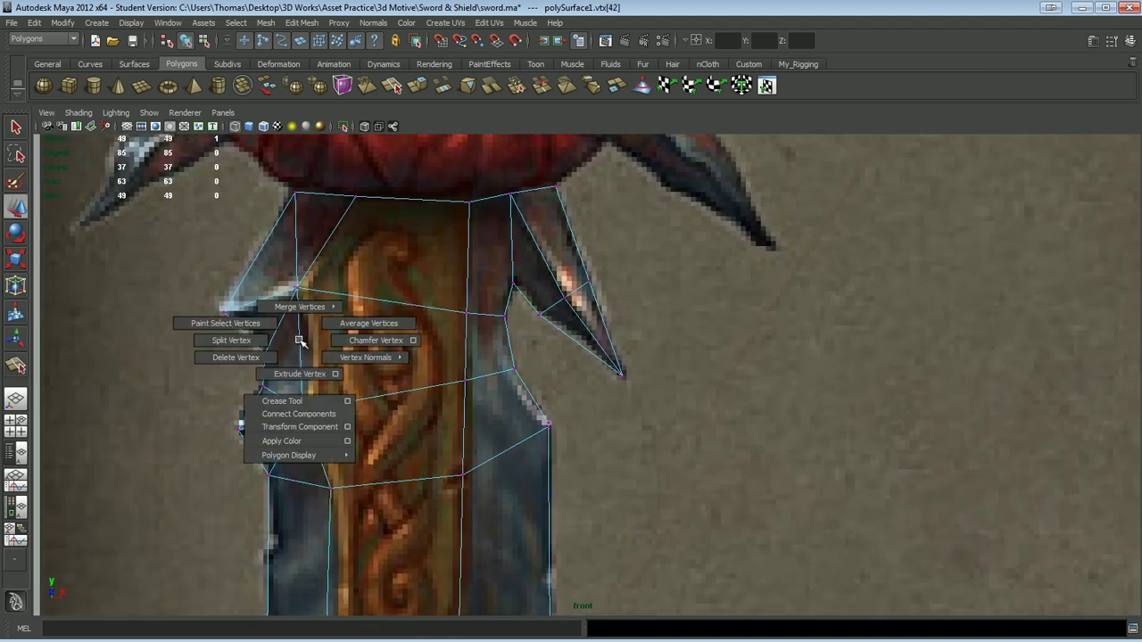
{"action": "right_click_drag", "start_coordinate": [301, 321], "coordinate": [263, 354], "text": "shift"}
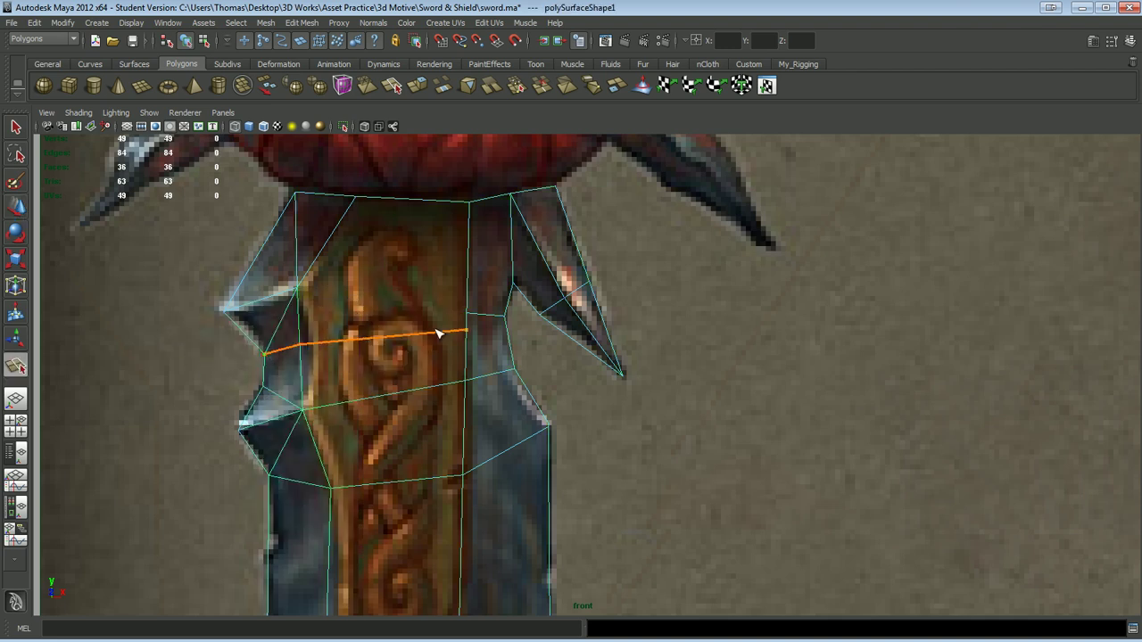
{"action": "key", "text": "Return"}
- Pick a vertex on the lower blade edge to pull it onto the reference
{"action": "scroll", "coordinate": [317, 342], "scroll_direction": "down", "scroll_amount": 2}
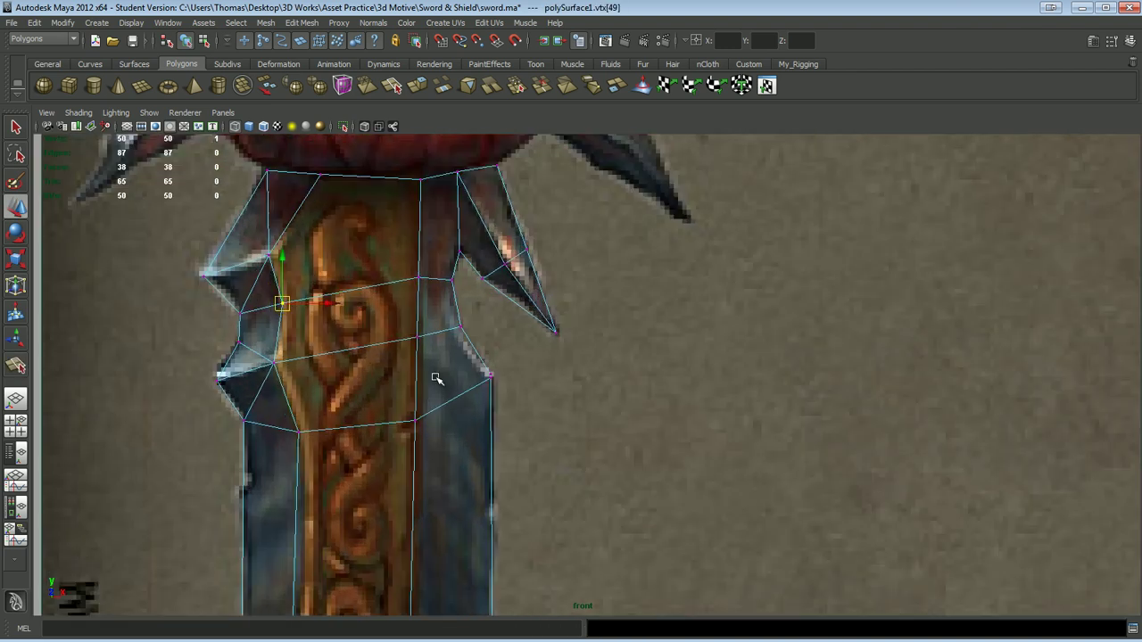
{"action": "middle_click_drag", "start_coordinate": [440, 423], "coordinate": [438, 439], "text": "alt"}
{"action": "left_click", "coordinate": [392, 415]}
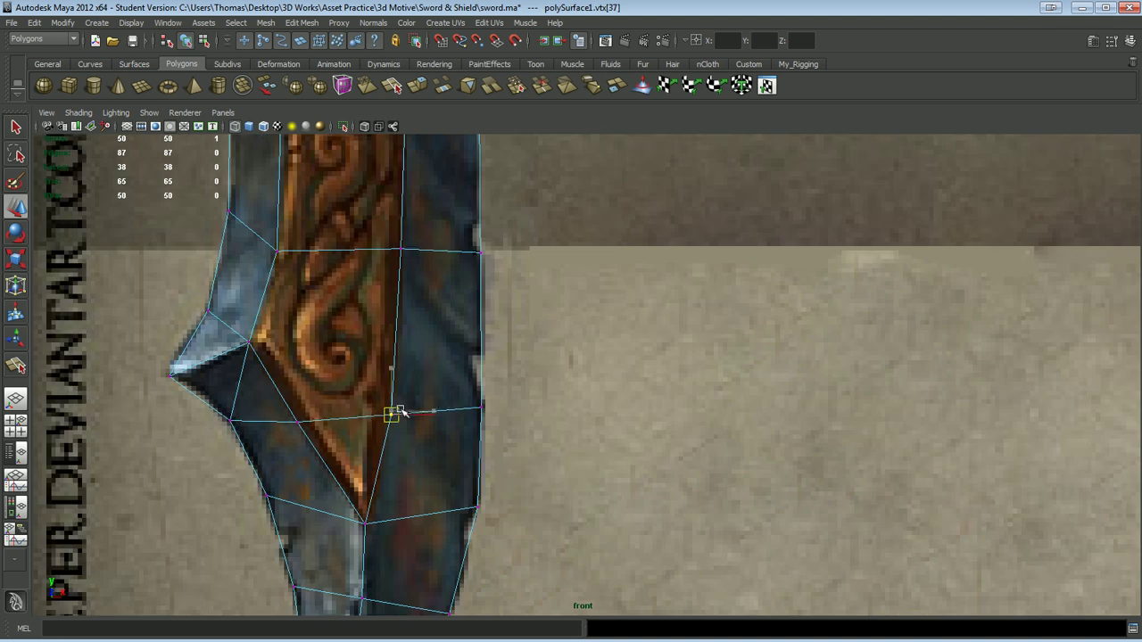
{"action": "left_click_drag", "start_coordinate": [342, 514], "coordinate": [396, 547]}
{"action": "scroll", "coordinate": [395, 546], "scroll_direction": "down", "scroll_amount": 3}
{"action": "middle_click_drag", "start_coordinate": [438, 339], "coordinate": [383, 556], "text": "alt"}
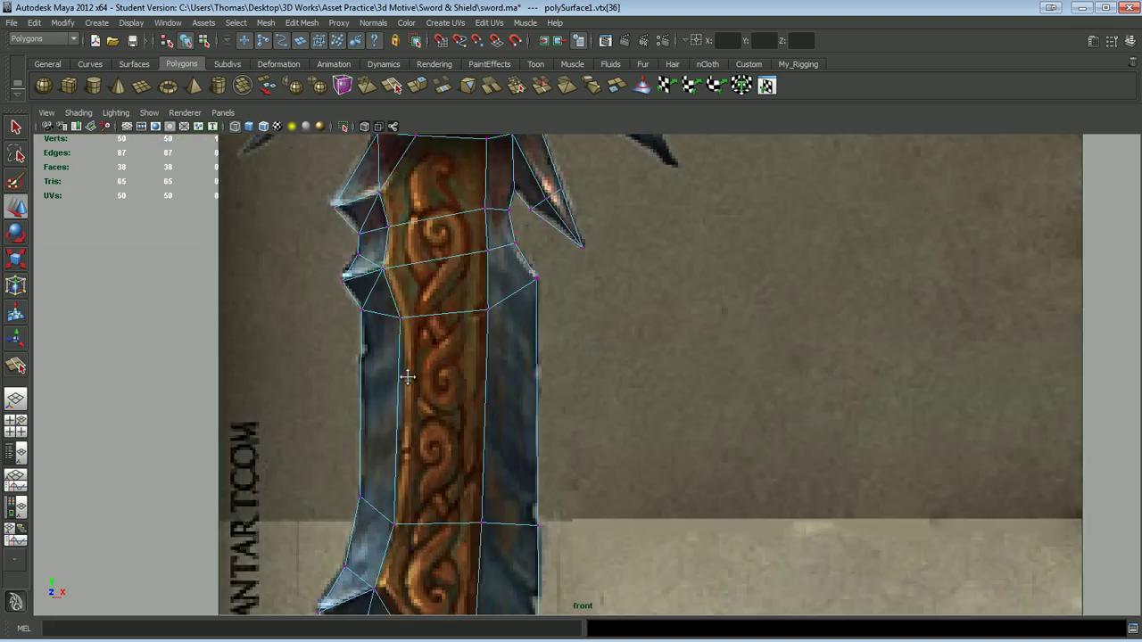
{"action": "scroll", "coordinate": [405, 449], "scroll_direction": "up", "scroll_amount": 2}
- Insert an edge loop across the lower blade, fit its vertex to the outline, and connect vertices
{"action": "right_click_drag", "start_coordinate": [397, 389], "coordinate": [397, 366]}
{"action": "right_click_drag", "start_coordinate": [502, 389], "coordinate": [489, 402], "text": "shift"}
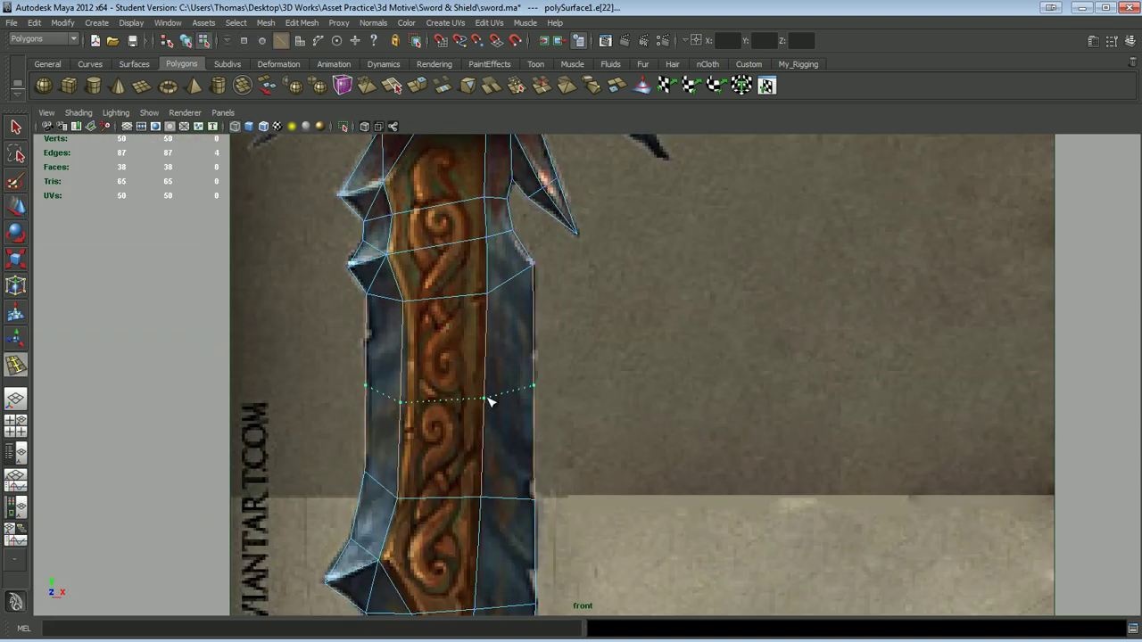
{"action": "left_click", "coordinate": [497, 400]}
{"action": "key", "text": "w"}
{"action": "right_click_drag", "start_coordinate": [408, 382], "coordinate": [331, 369]}
{"action": "left_click", "coordinate": [392, 398]}
{"action": "middle_click_drag", "start_coordinate": [433, 428], "coordinate": [510, 382], "text": "alt"}
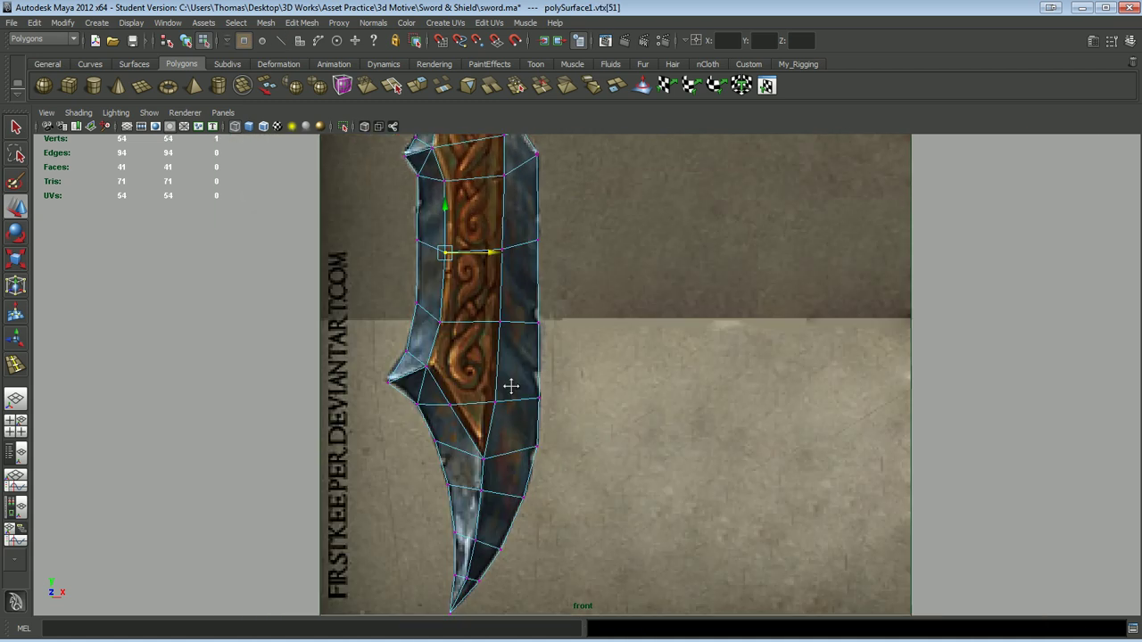
{"action": "scroll", "coordinate": [355, 340], "scroll_direction": "up", "scroll_amount": 2}
{"action": "right_click_drag", "start_coordinate": [444, 267], "coordinate": [473, 370], "text": "shift"}
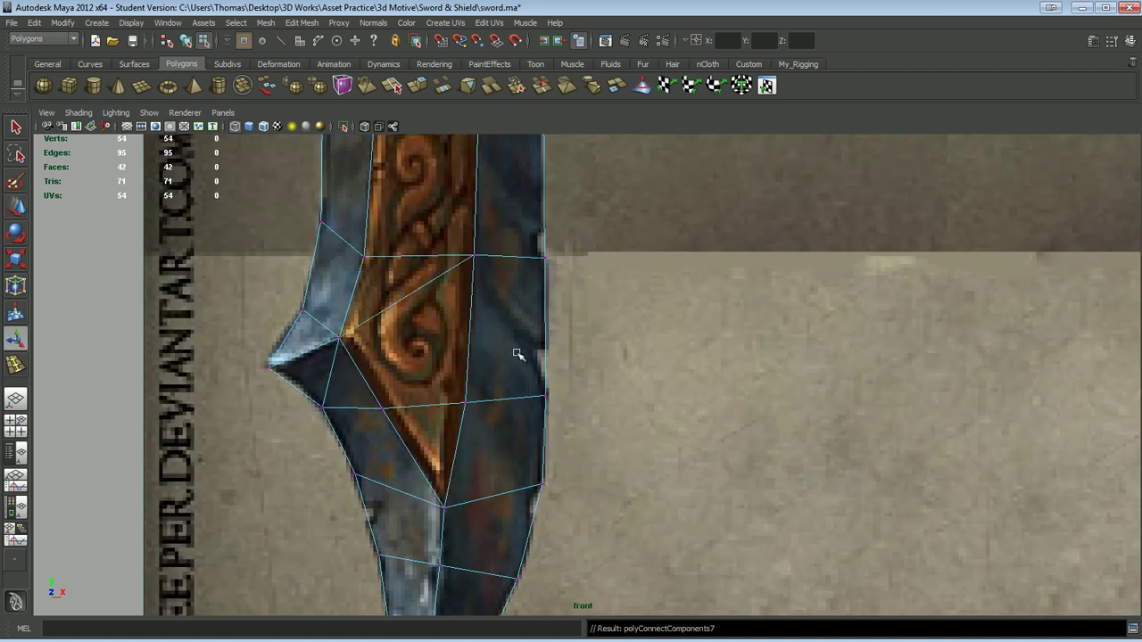
- In perspective, switch to Vertex mode and select the outline vertices near the blade's top
{"action": "key", "text": "f"}
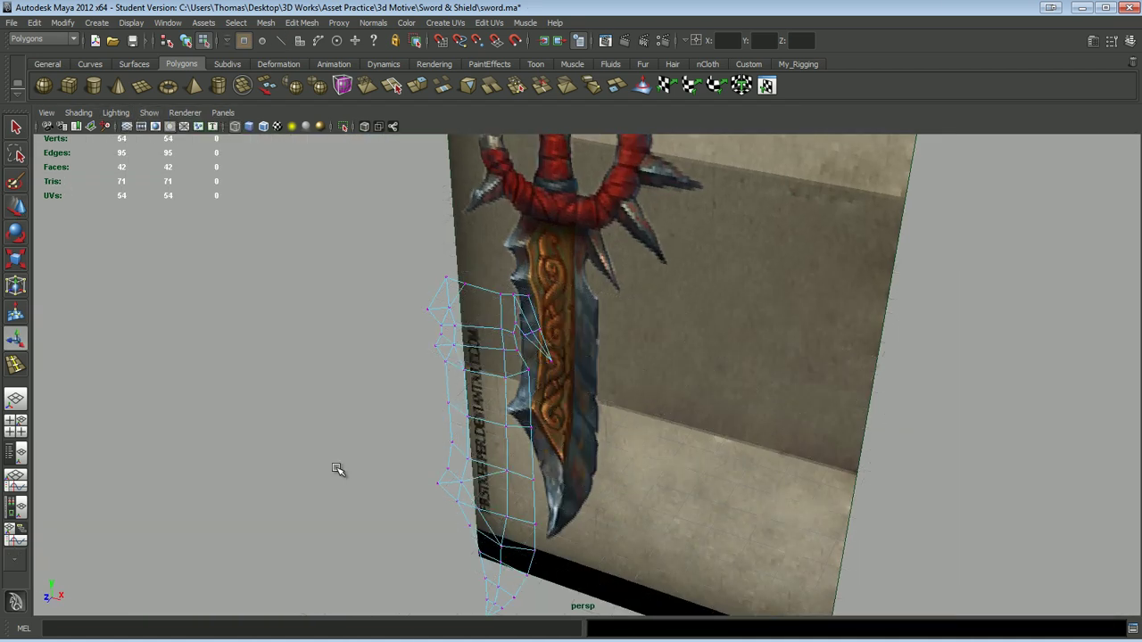
{"action": "left_click_drag", "start_coordinate": [331, 467], "coordinate": [436, 334], "text": "alt"}
{"action": "right_click", "coordinate": [553, 308]}
{"action": "left_click", "coordinate": [553, 274]}
{"action": "mouse_move", "coordinate": [528, 214]}
{"action": "left_mouse_down", "text": "alt"}
{"action": "mouse_move", "coordinate": [434, 262]}
{"action": "mouse_move", "coordinate": [446, 345]}
{"action": "left_mouse_up", "text": "alt"}
{"action": "right_click_drag", "start_coordinate": [446, 344], "coordinate": [530, 391]}
{"action": "left_click_drag", "start_coordinate": [530, 391], "coordinate": [464, 357], "text": "alt"}
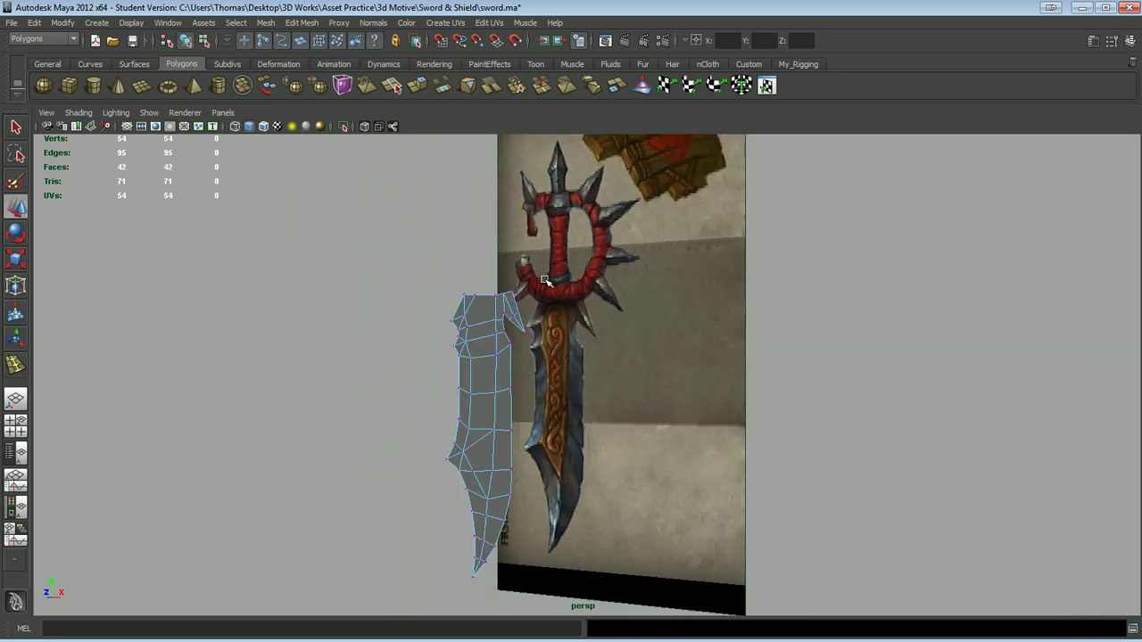
{"action": "scroll", "coordinate": [460, 360], "scroll_direction": "up", "scroll_amount": 3}
{"action": "mouse_move", "coordinate": [440, 294]}
{"action": "left_mouse_down"}
{"action": "mouse_move", "coordinate": [460, 360]}
{"action": "mouse_move", "coordinate": [434, 440]}
{"action": "left_mouse_up"}
{"action": "scroll", "coordinate": [460, 360], "scroll_direction": "down", "scroll_amount": 1}
{"action": "mouse_move", "coordinate": [511, 324]}
{"action": "left_mouse_down", "text": "alt"}
{"action": "mouse_move", "coordinate": [416, 393]}
{"action": "mouse_move", "coordinate": [441, 369]}
{"action": "mouse_move", "coordinate": [455, 412]}
{"action": "mouse_move", "coordinate": [369, 309]}
{"action": "left_mouse_up", "text": "alt"}
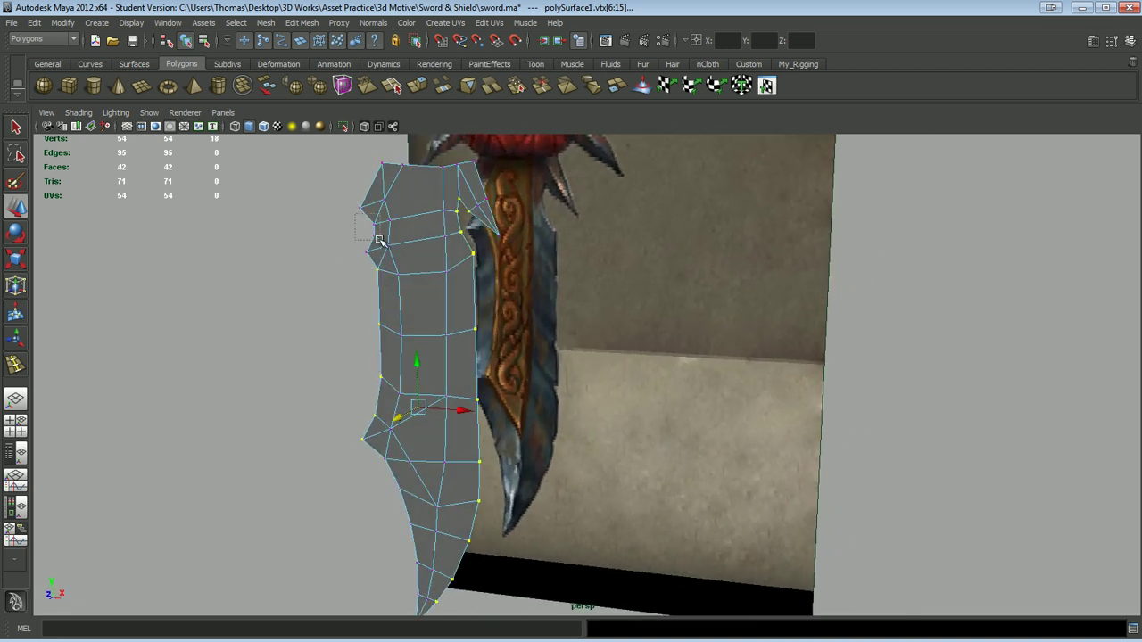
- Add more outline vertices to the selection and check the thickened profile edge-on
{"action": "left_click_drag", "start_coordinate": [369, 457], "coordinate": [392, 472], "text": "shift"}
{"action": "middle_click_drag", "start_coordinate": [393, 473], "coordinate": [416, 497], "text": "alt"}
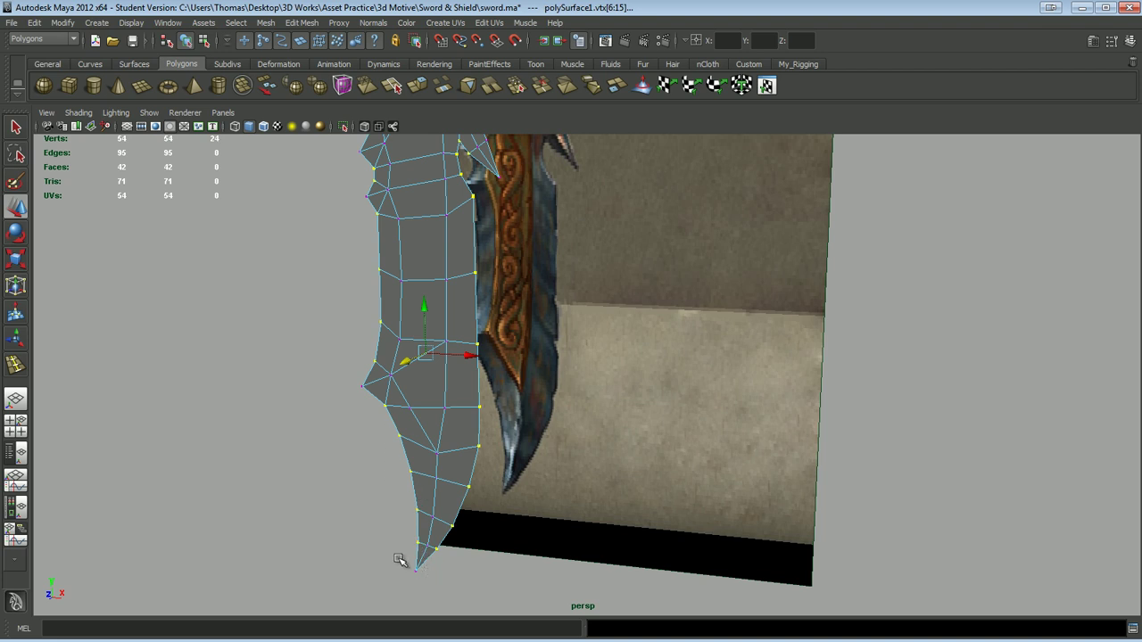
{"action": "left_click_drag", "start_coordinate": [399, 559], "coordinate": [455, 438], "text": "alt"}
{"action": "mouse_move", "coordinate": [350, 309]}
{"action": "left_mouse_down", "text": "alt"}
{"action": "mouse_move", "coordinate": [365, 360]}
{"action": "mouse_move", "coordinate": [420, 249]}
{"action": "left_mouse_up", "text": "alt"}
{"action": "mouse_move", "coordinate": [366, 480]}
{"action": "left_mouse_down", "text": "alt"}
{"action": "mouse_move", "coordinate": [454, 401]}
{"action": "mouse_move", "coordinate": [438, 503]}
{"action": "mouse_move", "coordinate": [540, 304]}
{"action": "mouse_move", "coordinate": [482, 375]}
{"action": "mouse_move", "coordinate": [571, 469]}
{"action": "mouse_move", "coordinate": [535, 357]}
{"action": "left_mouse_up", "text": "alt"}
{"action": "mouse_move", "coordinate": [446, 460]}
{"action": "left_mouse_down"}
{"action": "mouse_move", "coordinate": [480, 504]}
{"action": "mouse_move", "coordinate": [556, 369]}
{"action": "mouse_move", "coordinate": [523, 400]}
{"action": "mouse_move", "coordinate": [474, 355]}
{"action": "mouse_move", "coordinate": [595, 255]}
{"action": "mouse_move", "coordinate": [541, 459]}
{"action": "mouse_move", "coordinate": [513, 370]}
{"action": "left_mouse_up"}
{"action": "mouse_move", "coordinate": [513, 365]}
{"action": "left_mouse_down"}
{"action": "mouse_move", "coordinate": [438, 351]}
{"action": "mouse_move", "coordinate": [711, 367]}
{"action": "mouse_move", "coordinate": [597, 459]}
{"action": "mouse_move", "coordinate": [545, 380]}
{"action": "mouse_move", "coordinate": [600, 306]}
{"action": "mouse_move", "coordinate": [509, 301]}
{"action": "mouse_move", "coordinate": [625, 351]}
{"action": "mouse_move", "coordinate": [598, 362]}
{"action": "mouse_move", "coordinate": [696, 339]}
{"action": "left_mouse_up"}
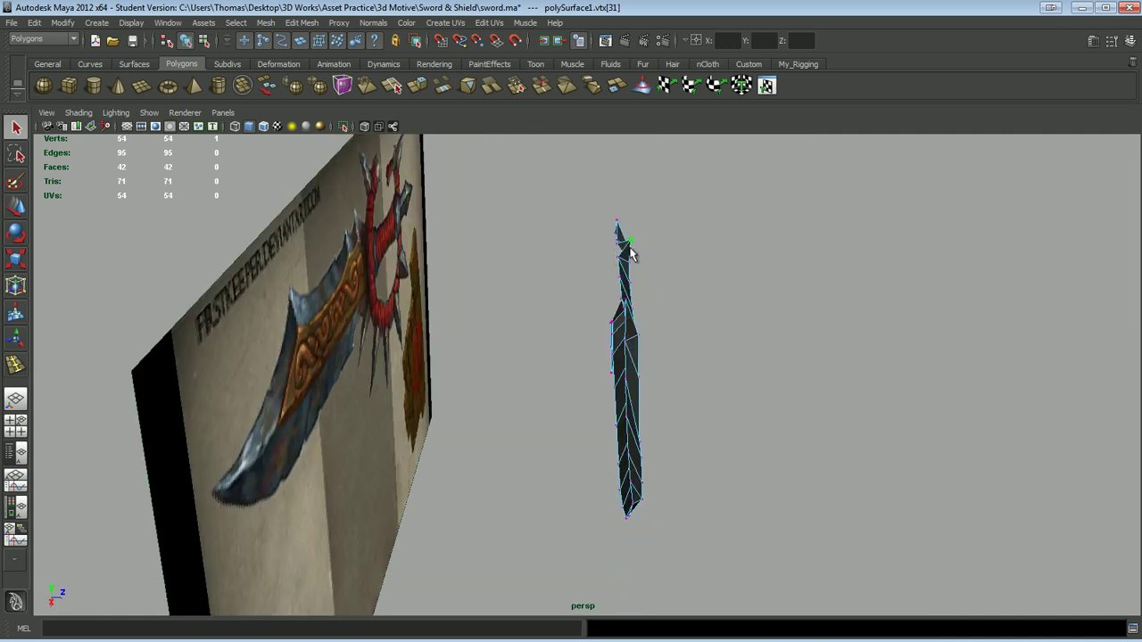
- Adjust the selected vertex in the orthographic side view
{"action": "left_click", "coordinate": [432, 215]}
{"action": "middle_click_drag", "start_coordinate": [406, 217], "coordinate": [406, 264], "text": "alt"}
{"action": "key", "text": "w"}
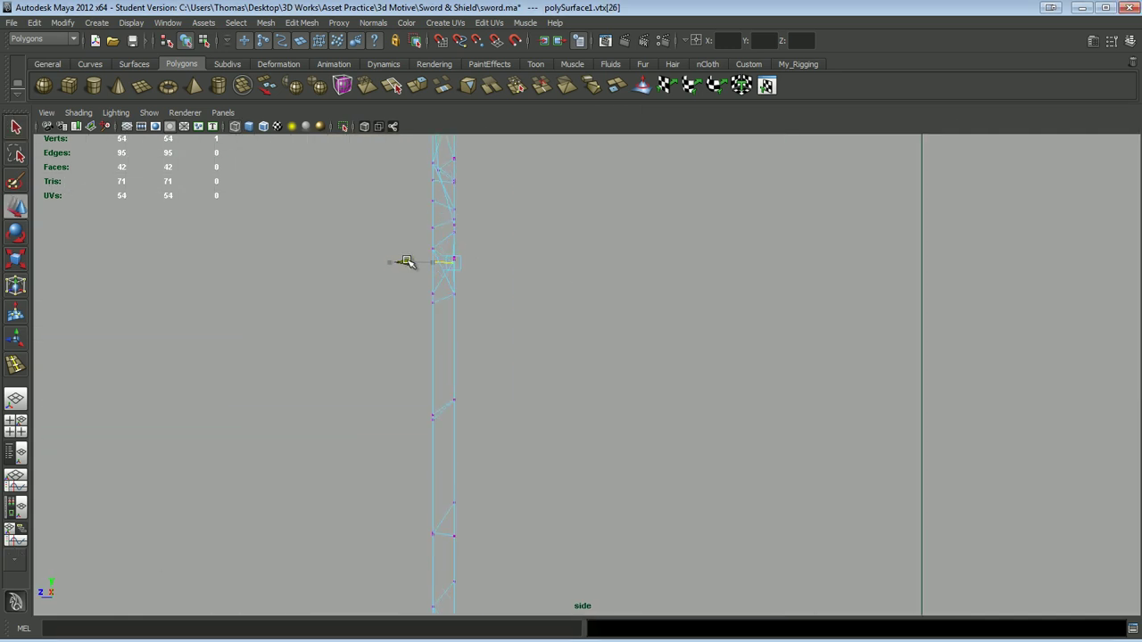
{"action": "key", "text": "space"}
{"action": "key", "text": "space"}
- Select the blade's centre strip faces and extrude them with offset 0.1
{"action": "mouse_move", "coordinate": [651, 396]}
{"action": "left_mouse_down", "text": "alt"}
{"action": "mouse_move", "coordinate": [765, 387]}
{"action": "mouse_move", "coordinate": [605, 353]}
{"action": "mouse_move", "coordinate": [538, 309]}
{"action": "left_mouse_up", "text": "alt"}
{"action": "scroll", "coordinate": [545, 357], "scroll_direction": "up", "scroll_amount": 3}
{"action": "right_click_drag", "start_coordinate": [545, 357], "coordinate": [545, 397]}
{"action": "left_click", "coordinate": [522, 393]}
{"action": "mouse_move", "coordinate": [522, 393]}
{"action": "left_mouse_down", "text": "alt"}
{"action": "mouse_move", "coordinate": [554, 401]}
{"action": "mouse_move", "coordinate": [541, 327]}
{"action": "left_mouse_up", "text": "alt"}
{"action": "right_click_drag", "start_coordinate": [541, 326], "coordinate": [543, 505], "text": "shift"}
{"action": "middle_click_drag", "start_coordinate": [561, 512], "coordinate": [684, 496], "text": "alt"}
{"action": "mouse_move", "coordinate": [684, 496]}
{"action": "left_mouse_down", "text": "alt"}
{"action": "mouse_move", "coordinate": [669, 438]}
{"action": "mouse_move", "coordinate": [701, 546]}
{"action": "left_mouse_up", "text": "alt"}
- Inset the extruded centre faces with a 0.1 offset, then select the blade's top vertex
{"action": "type", "text": "0.1"}
{"action": "key", "text": "Return"}
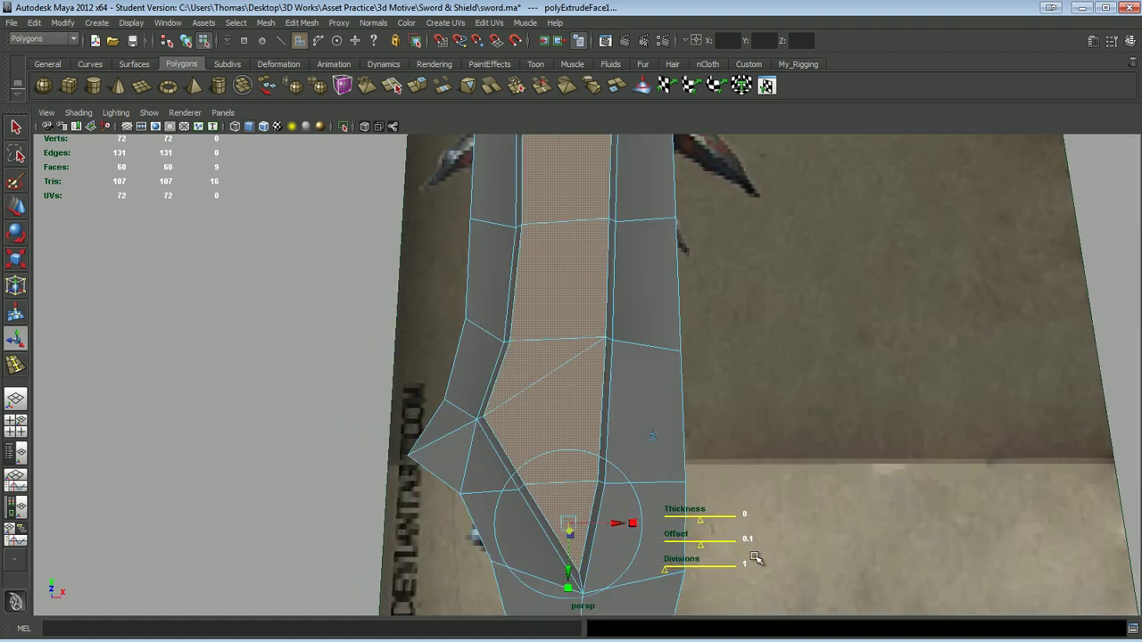
{"action": "mouse_move", "coordinate": [759, 554]}
{"action": "left_mouse_down", "text": "alt"}
{"action": "mouse_move", "coordinate": [612, 438]}
{"action": "mouse_move", "coordinate": [564, 441]}
{"action": "mouse_move", "coordinate": [806, 451]}
{"action": "mouse_move", "coordinate": [689, 275]}
{"action": "mouse_move", "coordinate": [703, 288]}
{"action": "left_mouse_up", "text": "alt"}
{"action": "mouse_move", "coordinate": [755, 247]}
{"action": "left_mouse_down", "text": "alt"}
{"action": "mouse_move", "coordinate": [581, 408]}
{"action": "mouse_move", "coordinate": [727, 301]}
{"action": "mouse_move", "coordinate": [643, 422]}
{"action": "mouse_move", "coordinate": [770, 434]}
{"action": "mouse_move", "coordinate": [408, 235]}
{"action": "left_mouse_up", "text": "alt"}
- Select the vertical loop of centre faces running down the blade in Face mode
{"action": "key", "text": "space"}
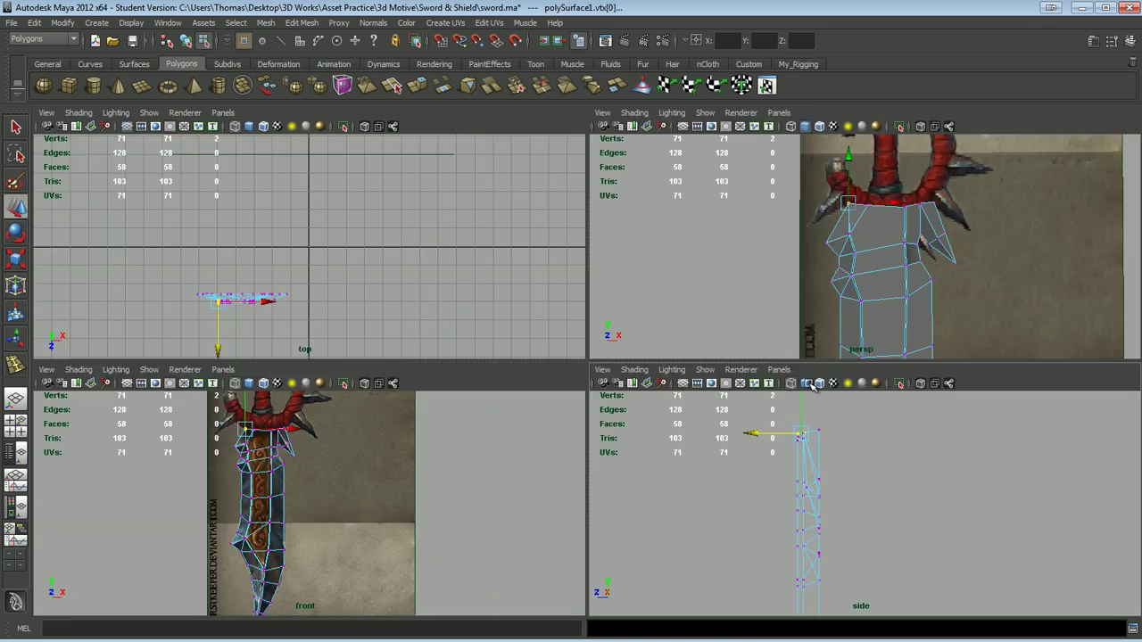
{"action": "key", "text": "space"}
{"action": "mouse_move", "coordinate": [595, 338]}
{"action": "left_mouse_down", "text": "alt"}
{"action": "mouse_move", "coordinate": [647, 413]}
{"action": "mouse_move", "coordinate": [566, 339]}
{"action": "left_mouse_up", "text": "alt"}
{"action": "right_click_drag", "start_coordinate": [548, 374], "coordinate": [557, 256]}
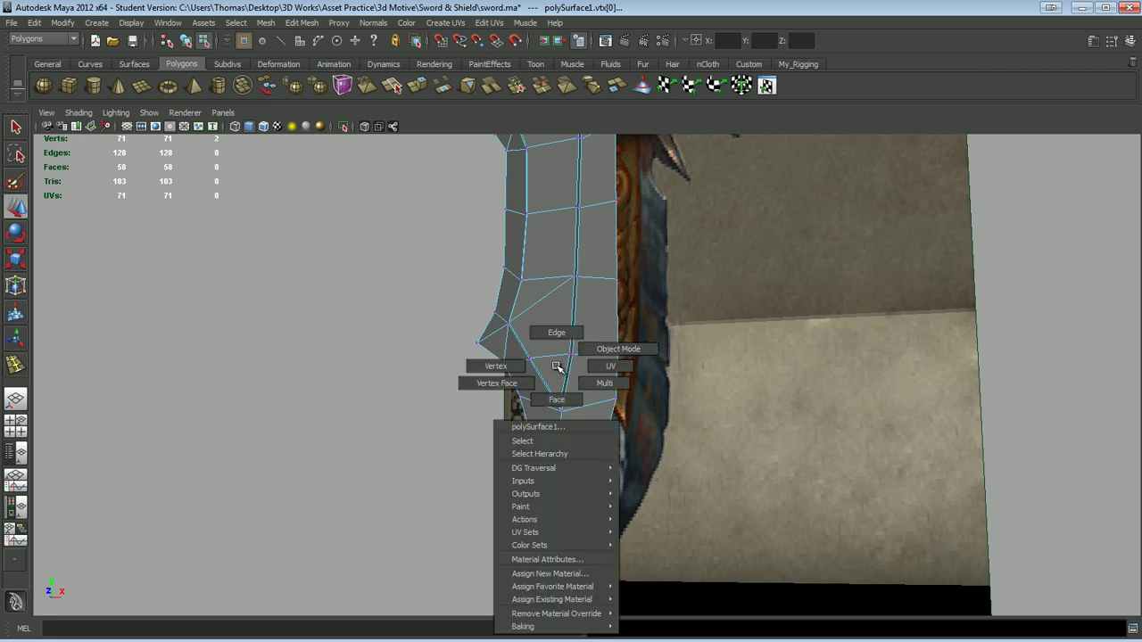
{"action": "middle_click_drag", "start_coordinate": [557, 256], "coordinate": [556, 339], "text": "alt"}
{"action": "double_click", "coordinate": [536, 434]}
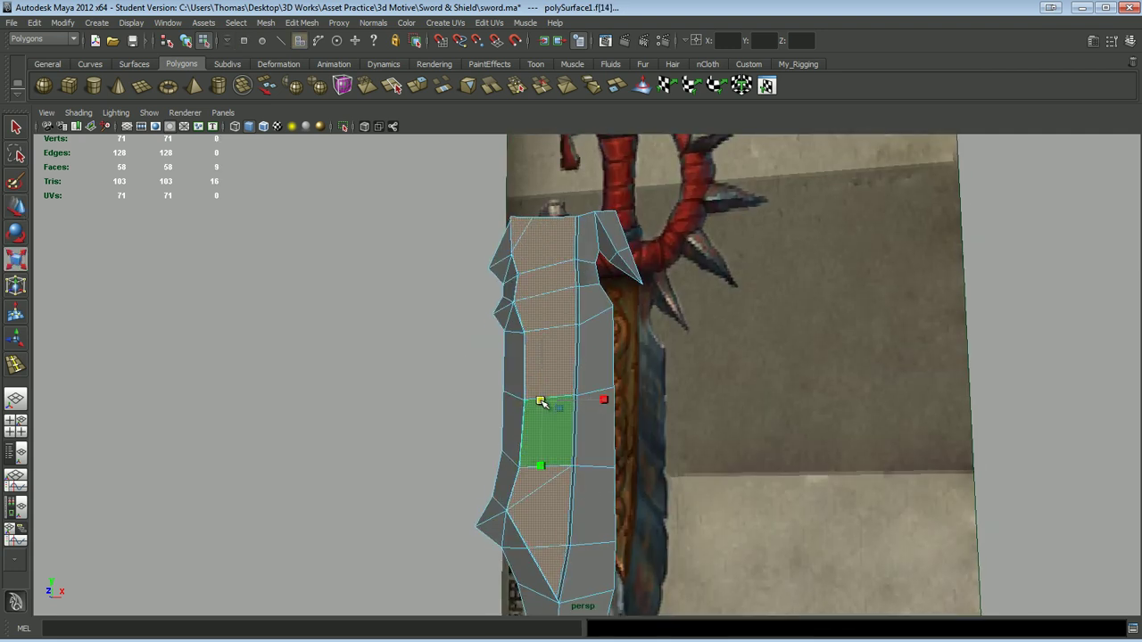
{"action": "left_click_drag", "start_coordinate": [536, 434], "coordinate": [572, 393], "text": "alt"}
{"action": "left_click", "coordinate": [536, 479]}
- Show the reference texture and select the vertices along the blade's top edge for moving
{"action": "mouse_move", "coordinate": [536, 479]}
{"action": "left_mouse_down", "text": "alt"}
{"action": "mouse_move", "coordinate": [500, 429]}
{"action": "mouse_move", "coordinate": [547, 197]}
{"action": "left_mouse_up", "text": "alt"}
{"action": "right_click", "coordinate": [547, 197]}
{"action": "right_click_drag", "start_coordinate": [547, 196], "coordinate": [555, 182]}
{"action": "key", "text": "6"}
{"action": "scroll", "coordinate": [487, 211], "scroll_direction": "up", "scroll_amount": 3}
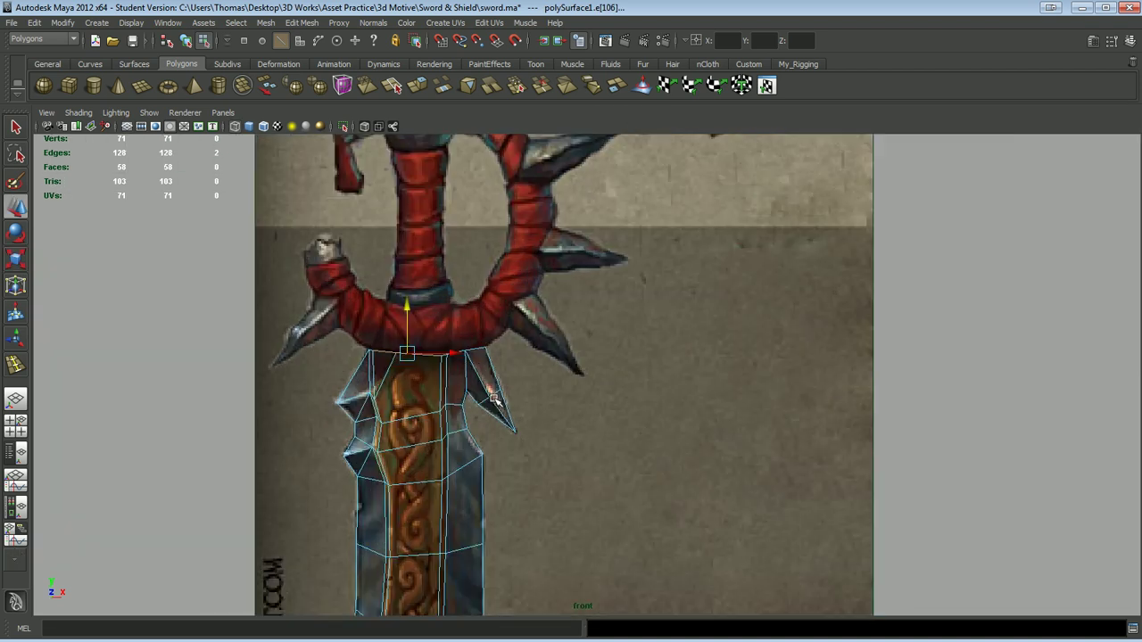
{"action": "scroll", "coordinate": [420, 277], "scroll_direction": "up", "scroll_amount": 2}
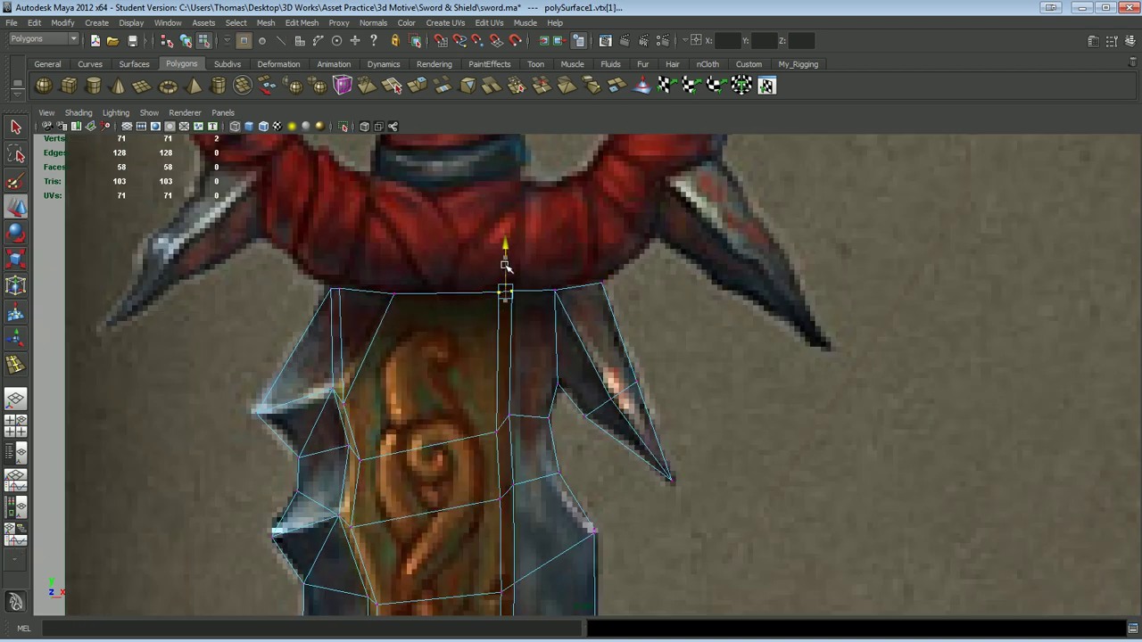
{"action": "left_click_drag", "start_coordinate": [547, 305], "coordinate": [546, 303]}
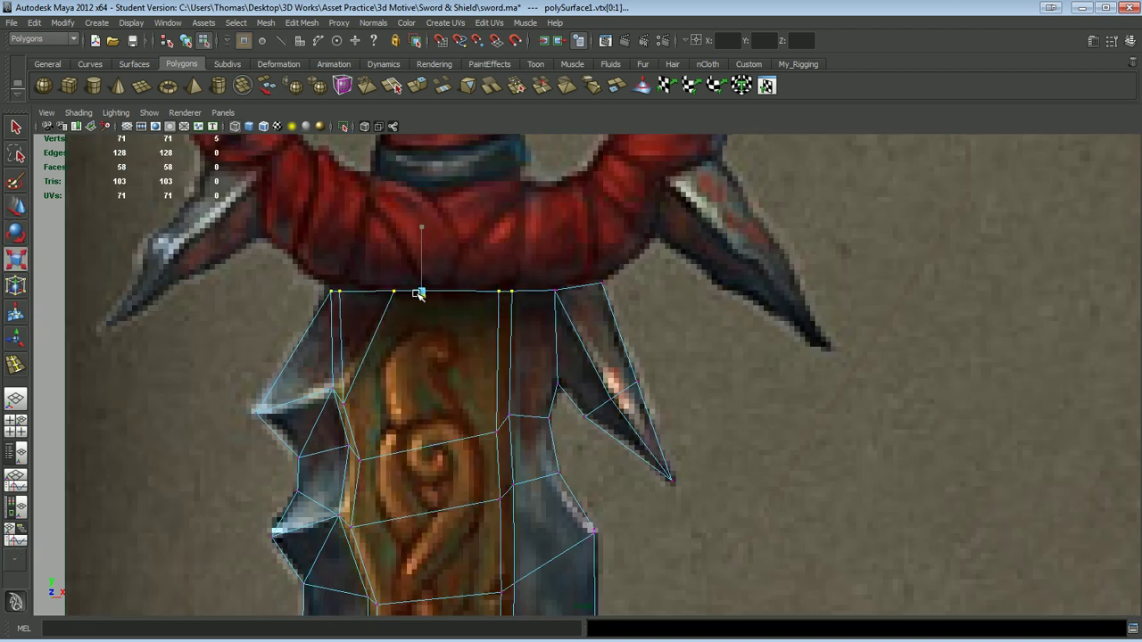
{"action": "key", "text": "w"}
{"action": "scroll", "coordinate": [492, 434], "scroll_direction": "down", "scroll_amount": 3}
{"action": "scroll", "coordinate": [497, 438], "scroll_direction": "up", "scroll_amount": 2}
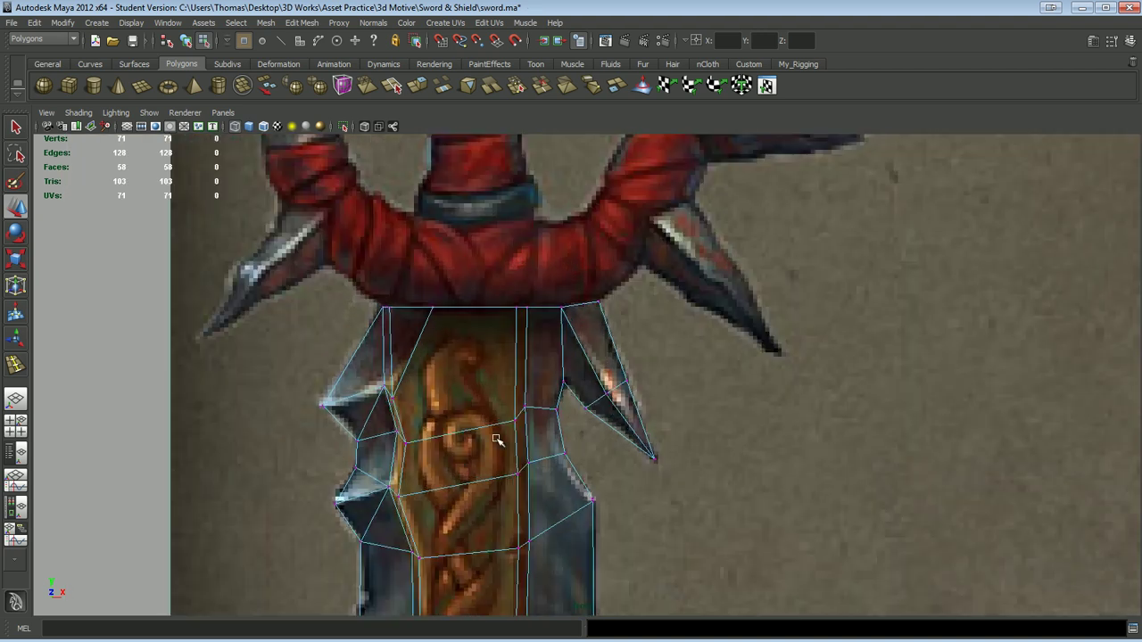
{"action": "key", "text": "space"}
{"action": "key", "text": "space"}
{"action": "scroll", "coordinate": [620, 477], "scroll_direction": "down", "scroll_amount": 2}
{"action": "key", "text": "space"}
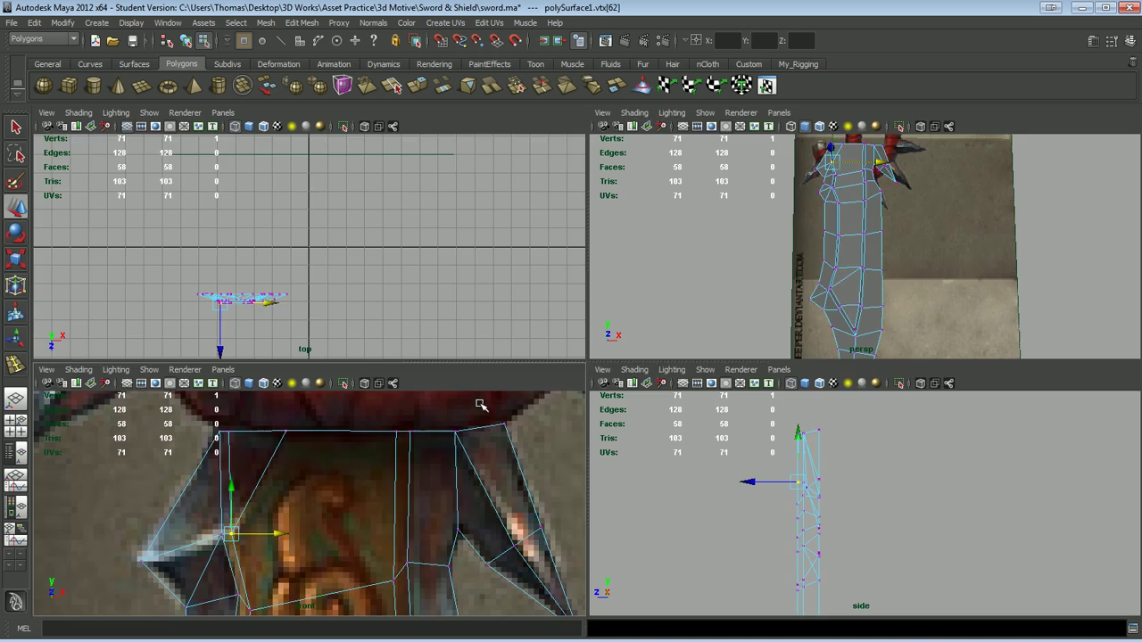
{"action": "key", "text": "space"}
{"action": "scroll", "coordinate": [344, 337], "scroll_direction": "up", "scroll_amount": 3}
- Merge the stray vertices at the blade's top corner into their neighbours
{"action": "left_click", "coordinate": [344, 336]}
{"action": "right_click", "coordinate": [345, 337], "text": "shift"}
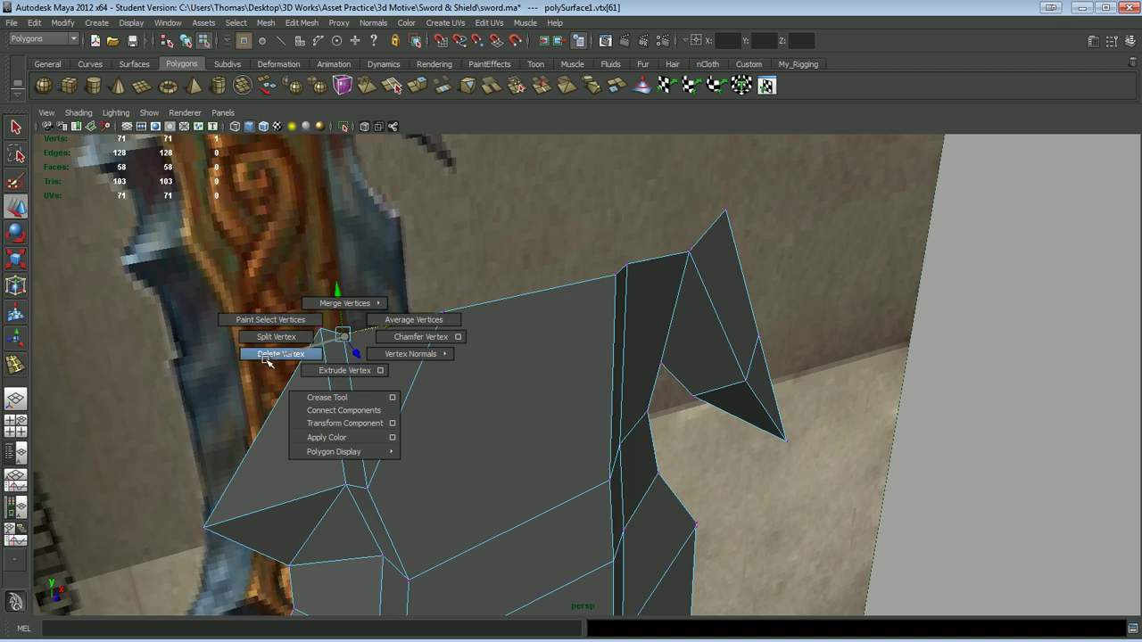
{"action": "left_click", "coordinate": [366, 214]}
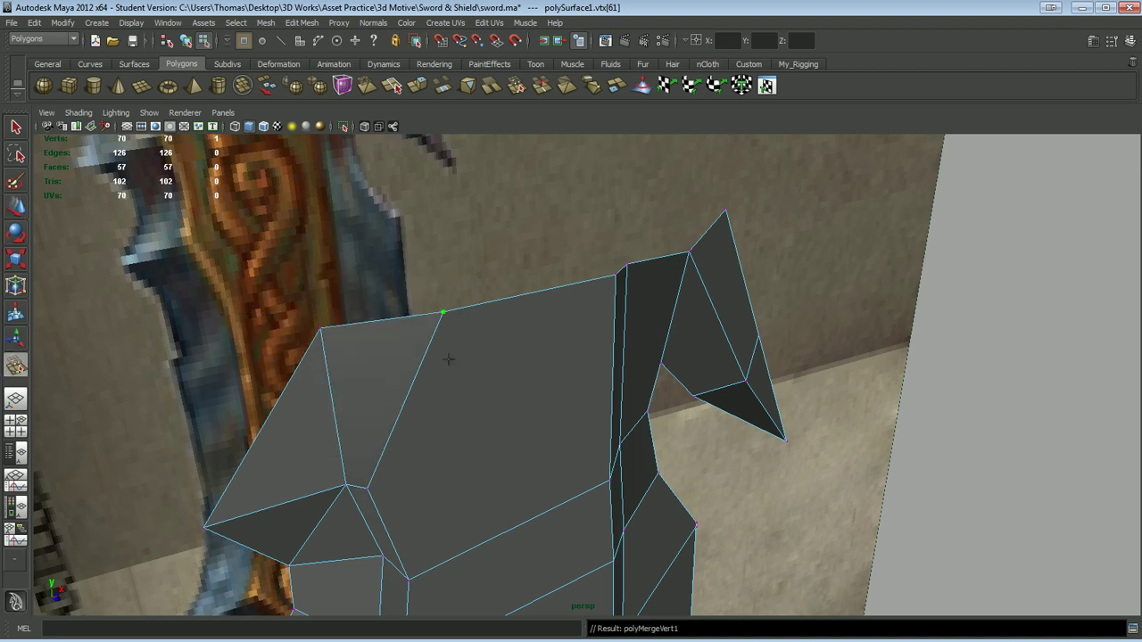
{"action": "scroll", "coordinate": [446, 356], "scroll_direction": "down", "scroll_amount": 3}
{"action": "scroll", "coordinate": [538, 452], "scroll_direction": "up", "scroll_amount": 3}
{"action": "scroll", "coordinate": [500, 469], "scroll_direction": "down", "scroll_amount": 2}
{"action": "key", "text": "ctrl+z"}
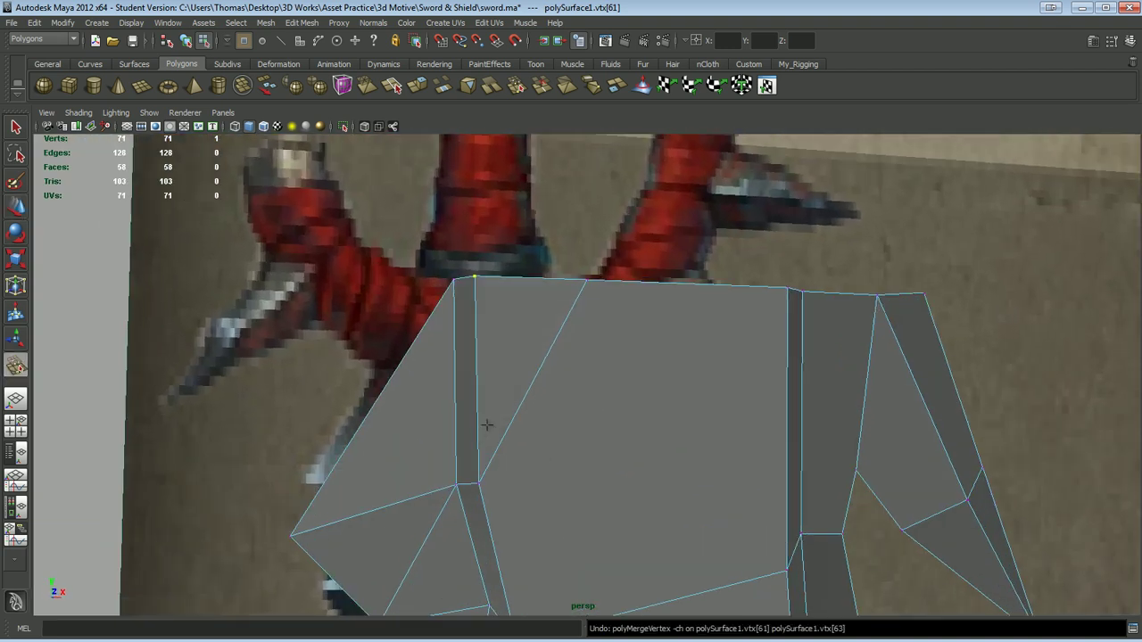
{"action": "scroll", "coordinate": [527, 446], "scroll_direction": "up", "scroll_amount": 2}
{"action": "right_click_drag", "start_coordinate": [531, 389], "coordinate": [527, 392], "text": "shift"}
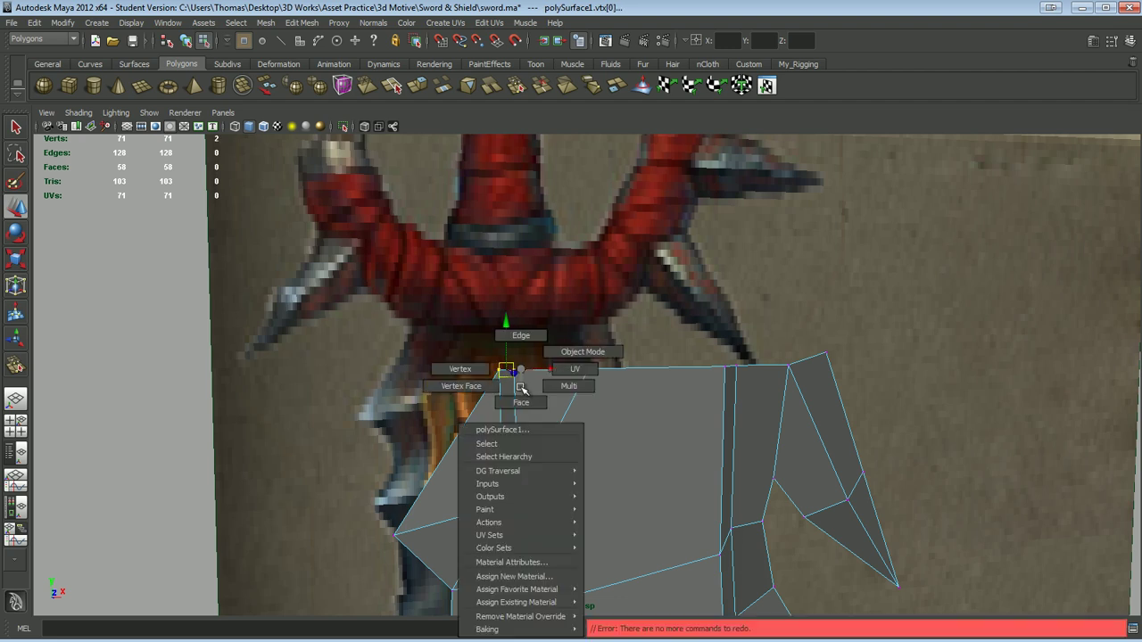
{"action": "right_click", "coordinate": [510, 393], "text": "shift"}
{"action": "left_click", "coordinate": [510, 393]}
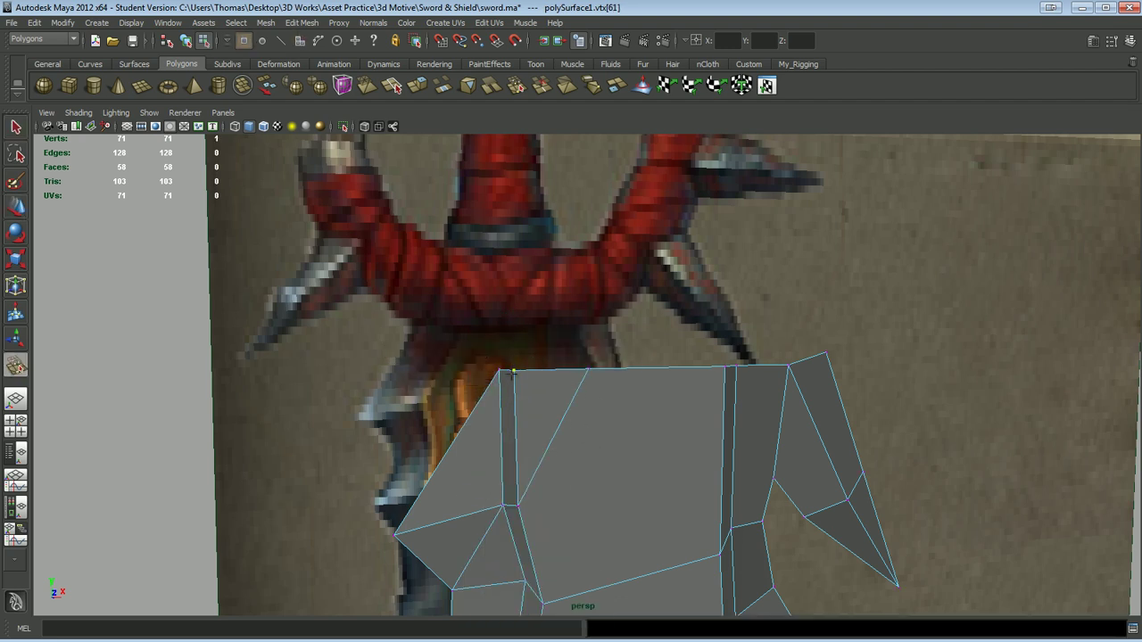
{"action": "scroll", "coordinate": [561, 438], "scroll_direction": "up", "scroll_amount": 2}
{"action": "left_click_drag", "start_coordinate": [561, 438], "coordinate": [518, 357]}
{"action": "scroll", "coordinate": [517, 357], "scroll_direction": "up", "scroll_amount": 3}
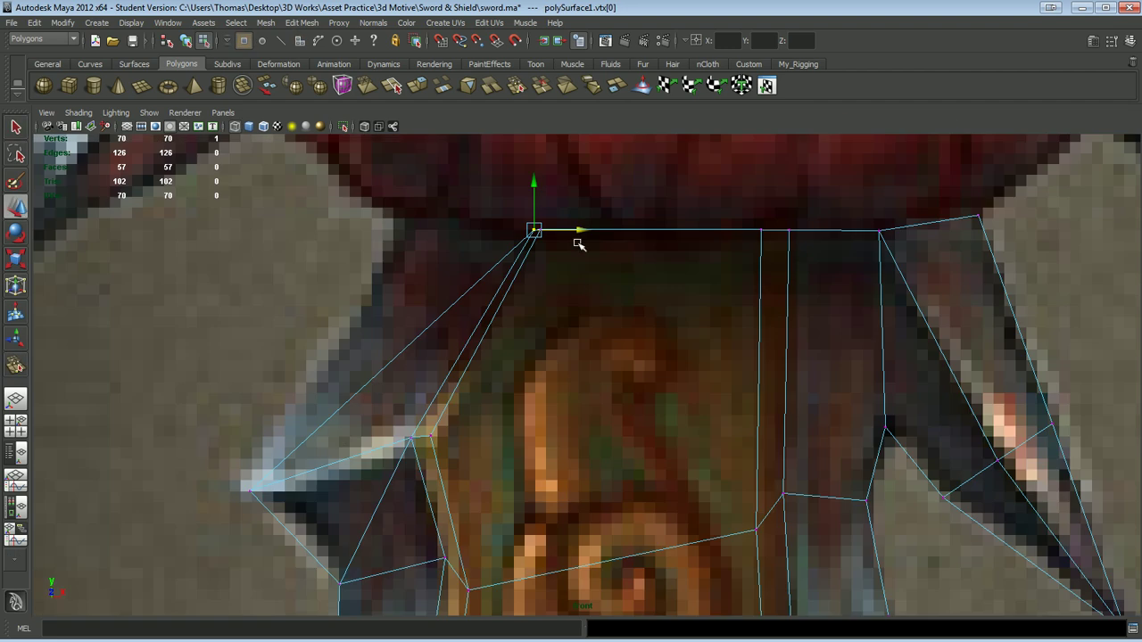
- Split the diagonal corner edge, position the new vertex, and merge the extra vertex away
{"action": "right_click", "coordinate": [422, 333], "text": "shift"}
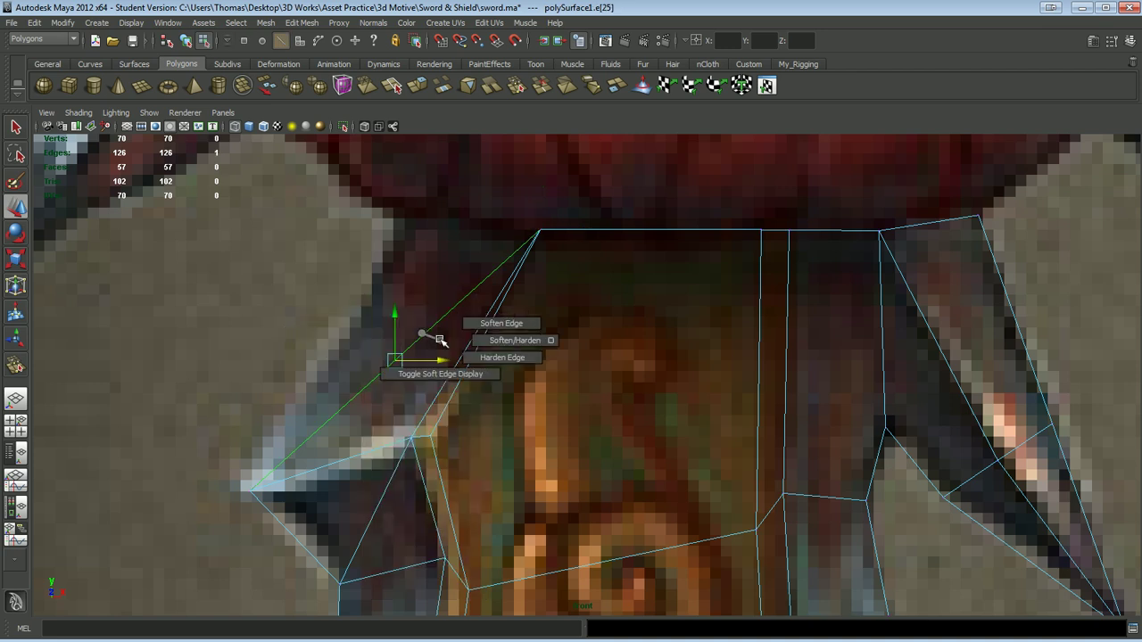
{"action": "right_click_drag", "start_coordinate": [421, 333], "coordinate": [409, 310], "text": "shift"}
{"action": "right_click", "coordinate": [415, 303], "text": "shift"}
{"action": "key", "text": "w"}
{"action": "left_click_drag", "start_coordinate": [396, 362], "coordinate": [406, 223]}
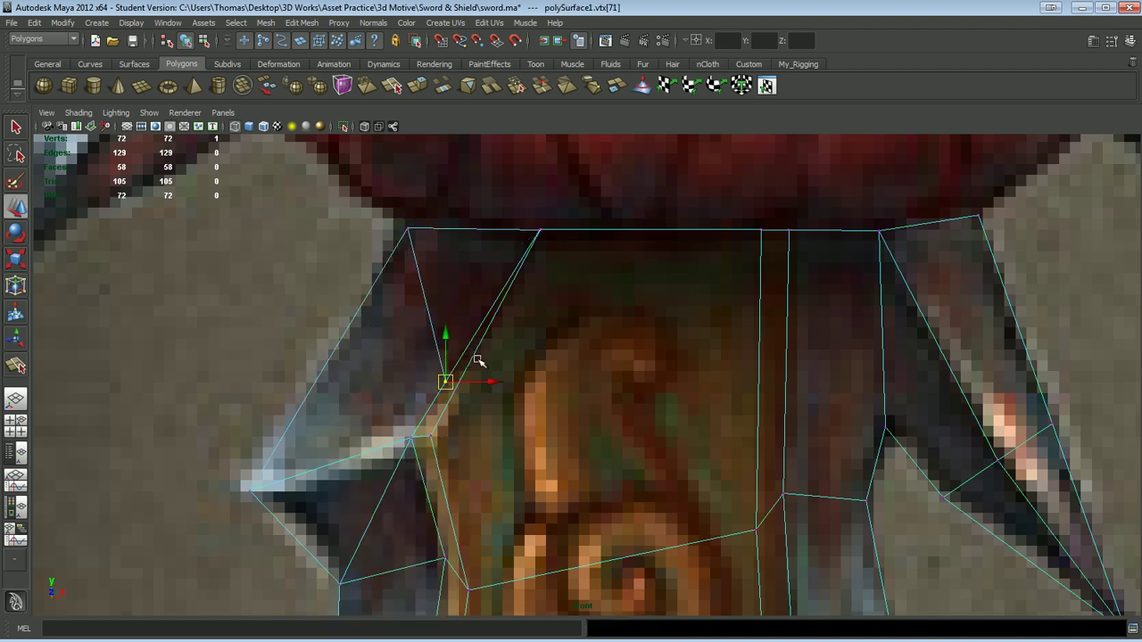
{"action": "right_click_drag", "start_coordinate": [478, 360], "coordinate": [437, 345], "text": "shift"}
{"action": "left_click_drag", "start_coordinate": [445, 382], "coordinate": [539, 230]}
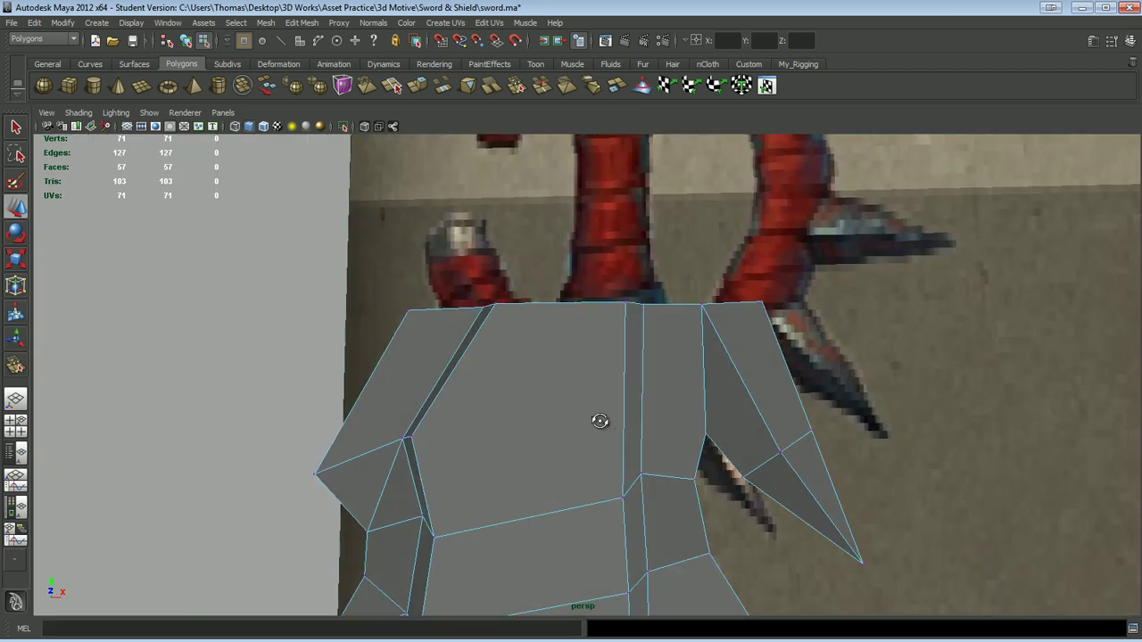
{"action": "scroll", "coordinate": [613, 252], "scroll_direction": "down", "scroll_amount": 5}
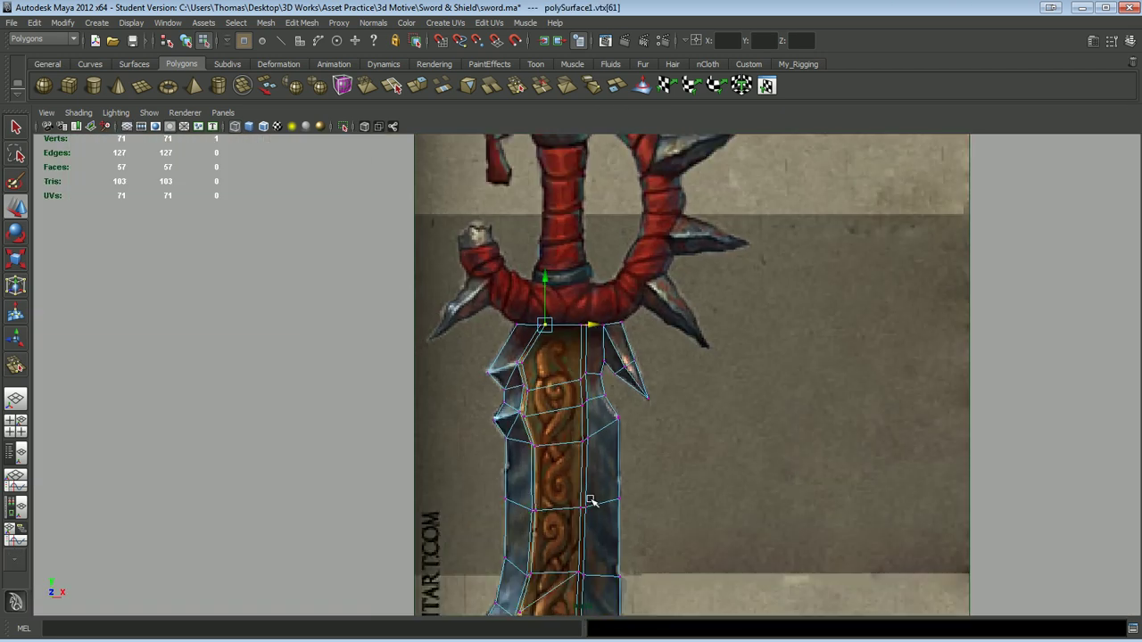
- Save the scene as sword.ma and return to a single front view
{"action": "key", "text": "space"}
{"action": "key", "text": "space"}
{"action": "mouse_move", "coordinate": [633, 247]}
{"action": "left_mouse_down", "text": "alt"}
{"action": "mouse_move", "coordinate": [668, 472]}
{"action": "mouse_move", "coordinate": [594, 453]}
{"action": "mouse_move", "coordinate": [551, 337]}
{"action": "left_mouse_up", "text": "alt"}
{"action": "key", "text": "ctrl+s"}
{"action": "key", "text": "space"}
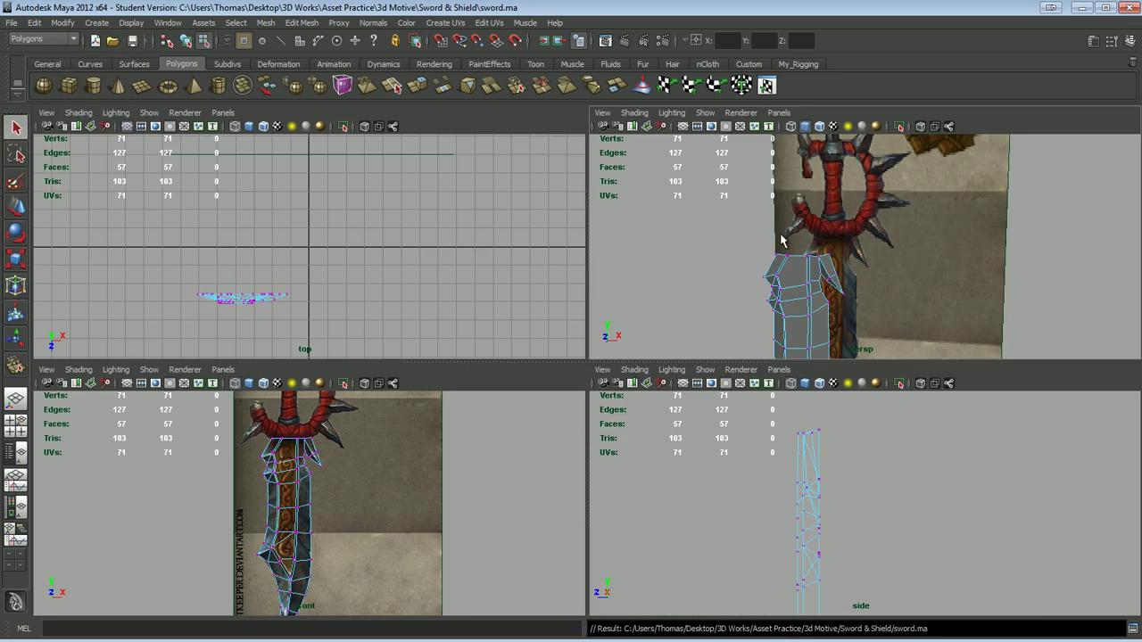
{"action": "key", "text": "space"}
- Frame the crossguard and start a Create Polygon outline at the hook's tip
{"action": "middle_click_drag", "start_coordinate": [593, 387], "coordinate": [649, 393], "text": "alt"}
{"action": "scroll", "coordinate": [572, 524], "scroll_direction": "up", "scroll_amount": 3}
{"action": "middle_click_drag", "start_coordinate": [572, 524], "coordinate": [593, 462], "text": "alt"}
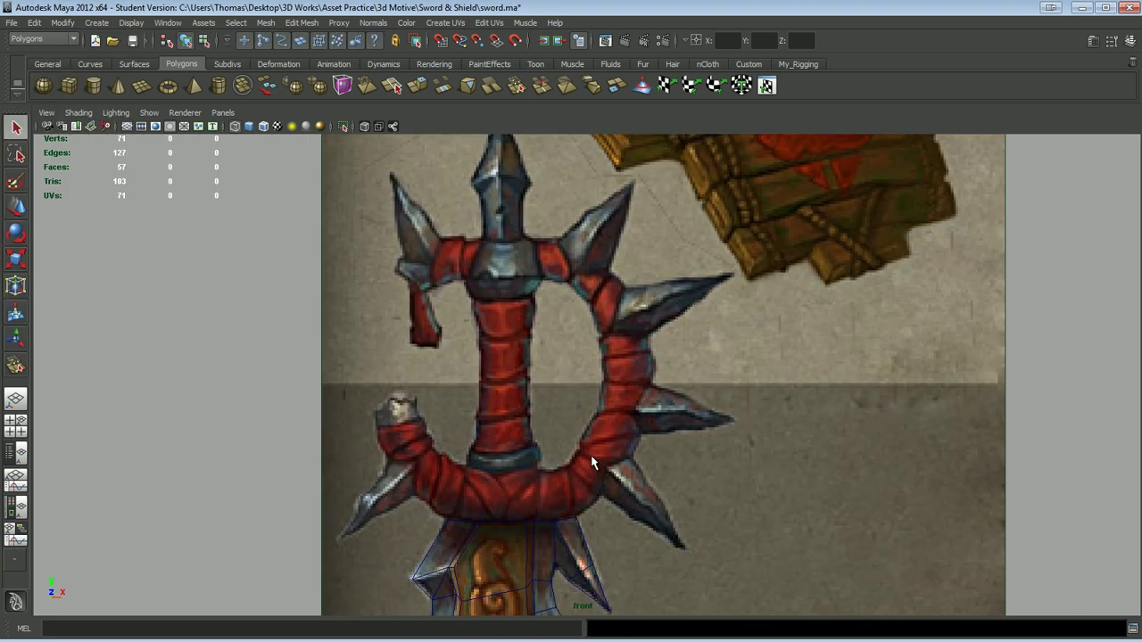
{"action": "left_click", "coordinate": [265, 22]}
{"action": "left_click", "coordinate": [308, 282]}
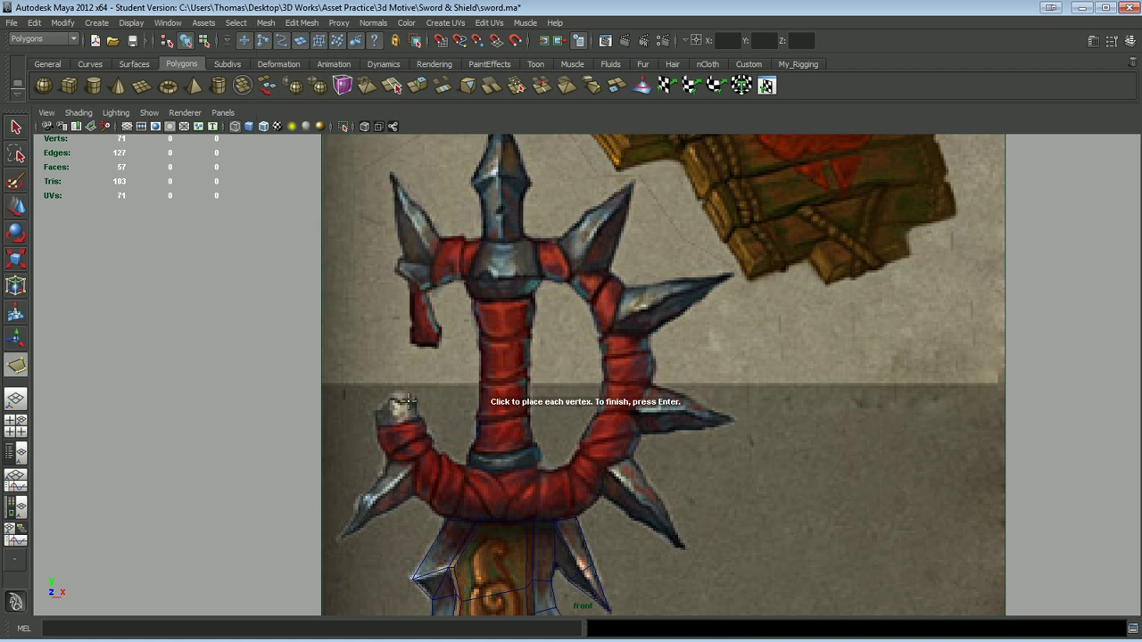
{"action": "left_click", "coordinate": [375, 413]}
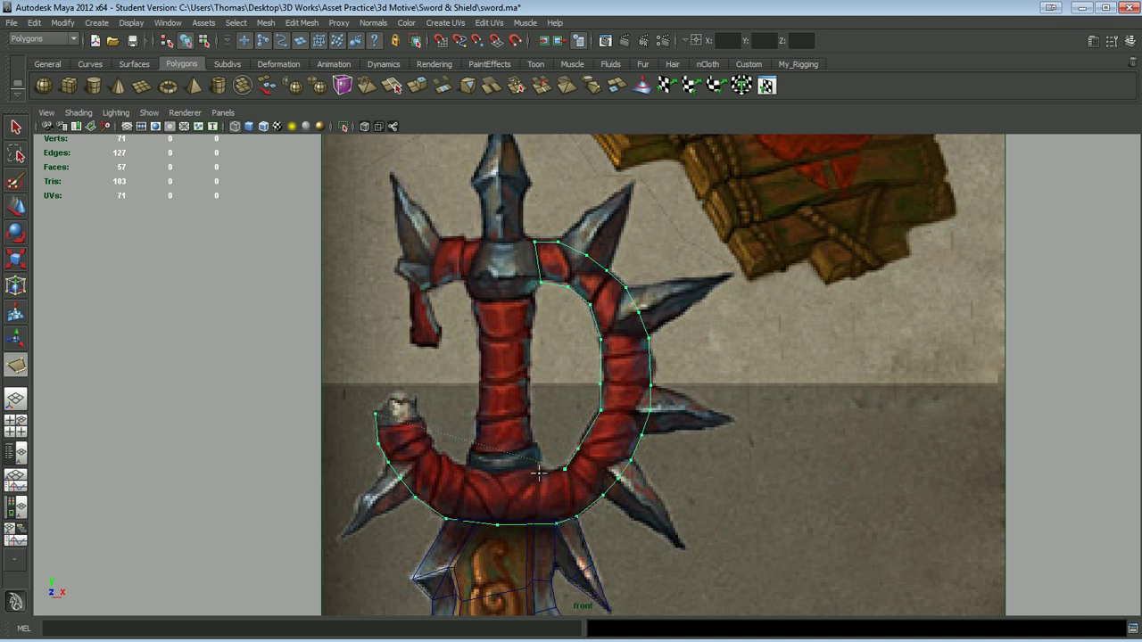
- Discard the unfinished outline, then select two edges of the traced crossguard polygon
{"action": "key", "text": "ctrl+z"}
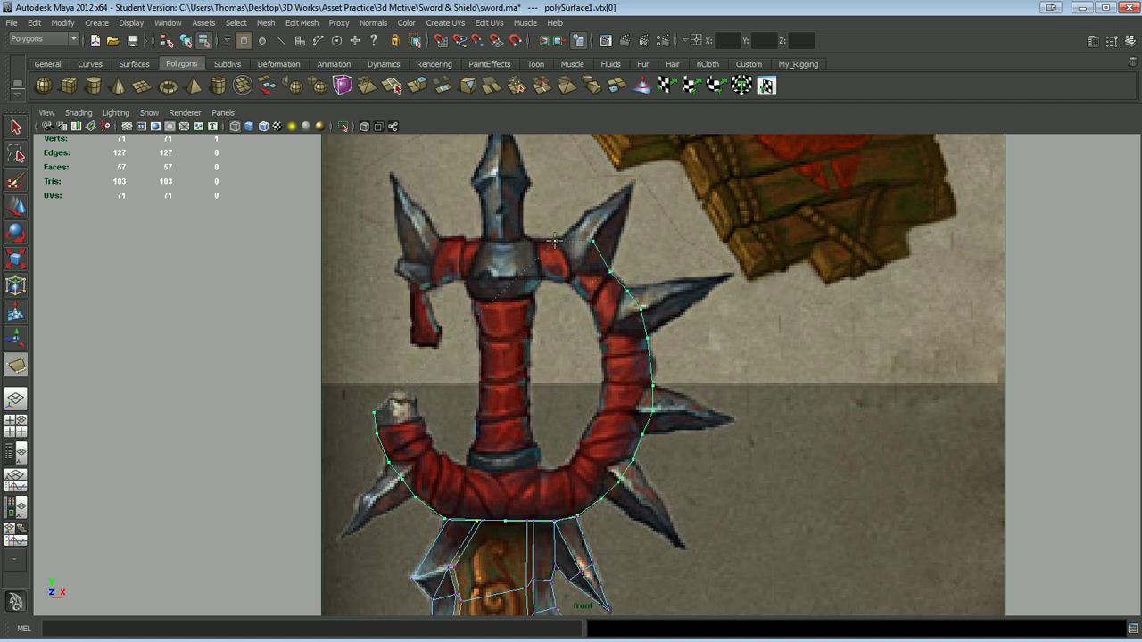
{"action": "middle_click_drag", "start_coordinate": [532, 240], "coordinate": [525, 302], "text": "alt"}
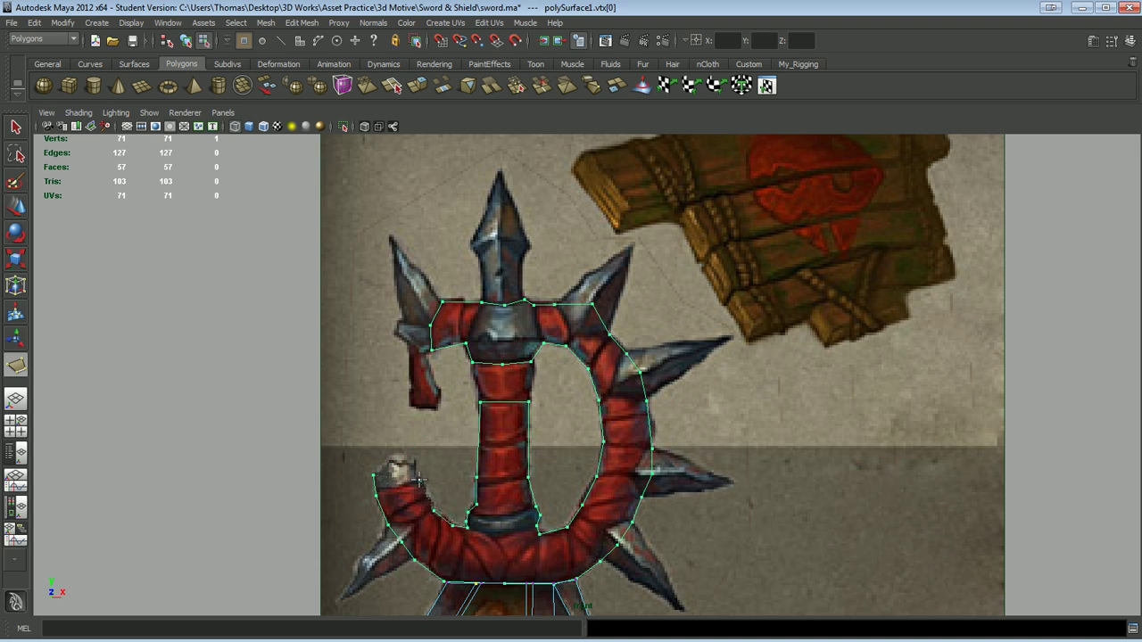
{"action": "scroll", "coordinate": [527, 375], "scroll_direction": "up", "scroll_amount": 3}
{"action": "key", "text": "w"}
{"action": "scroll", "coordinate": [530, 365], "scroll_direction": "up", "scroll_amount": 2}
{"action": "right_click_drag", "start_coordinate": [530, 362], "coordinate": [530, 332]}
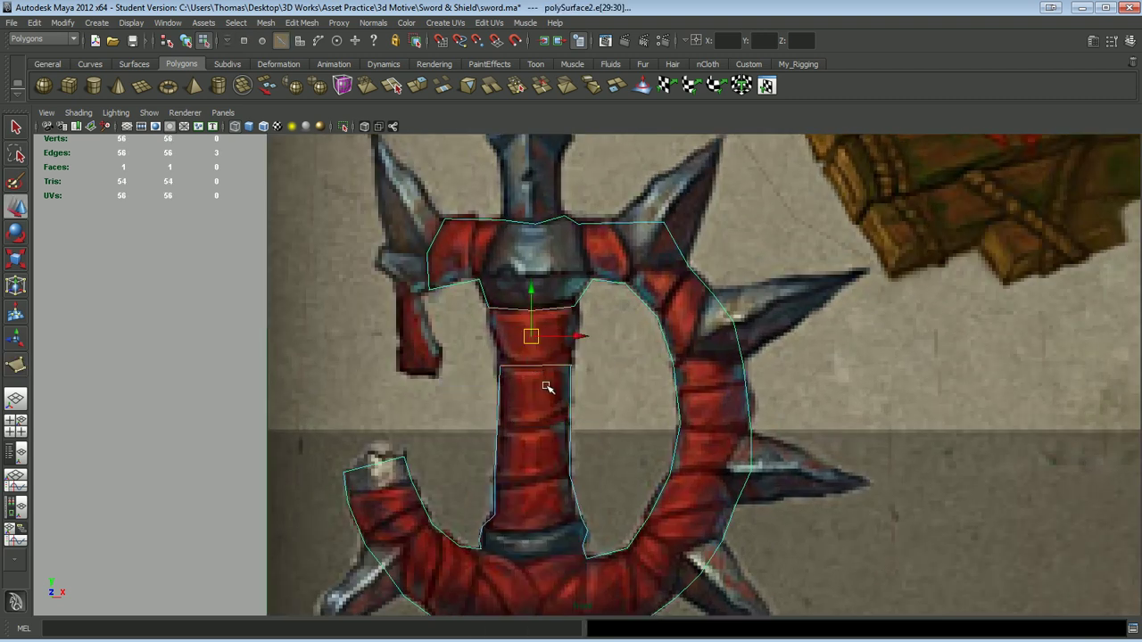
- Delete the selected edges and cut a first split across the traced guard polygon
{"action": "key", "text": "Delete"}
{"action": "right_click", "coordinate": [540, 361]}
{"action": "key", "text": "Delete"}
{"action": "right_click", "coordinate": [547, 367]}
{"action": "left_click", "coordinate": [545, 332]}
{"action": "right_click", "coordinate": [496, 361], "text": "shift"}
{"action": "left_click", "coordinate": [542, 380]}
- Split across the guard's top edge and select its top-left corner vertex for moving
{"action": "scroll", "coordinate": [541, 380], "scroll_direction": "up", "scroll_amount": 2}
{"action": "right_click", "coordinate": [542, 382], "text": "shift"}
{"action": "left_click", "coordinate": [542, 382]}
{"action": "right_click", "coordinate": [542, 384], "text": "shift"}
{"action": "left_click", "coordinate": [498, 270]}
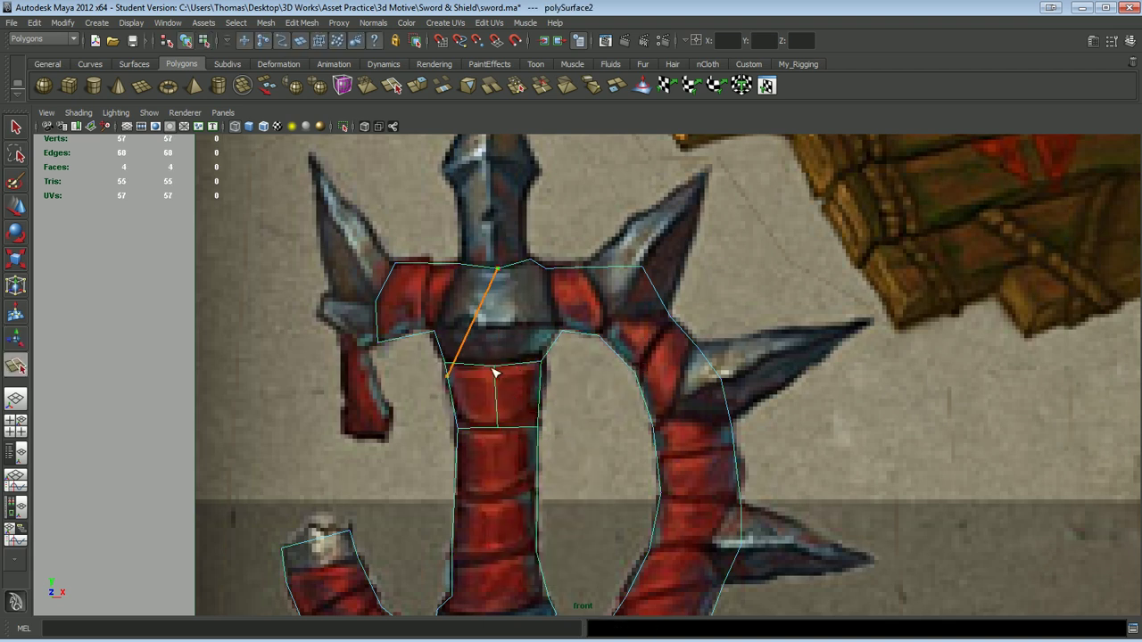
{"action": "left_click", "coordinate": [558, 267]}
{"action": "key", "text": "Return"}
{"action": "middle_click_drag", "start_coordinate": [572, 285], "coordinate": [444, 501], "text": "alt"}
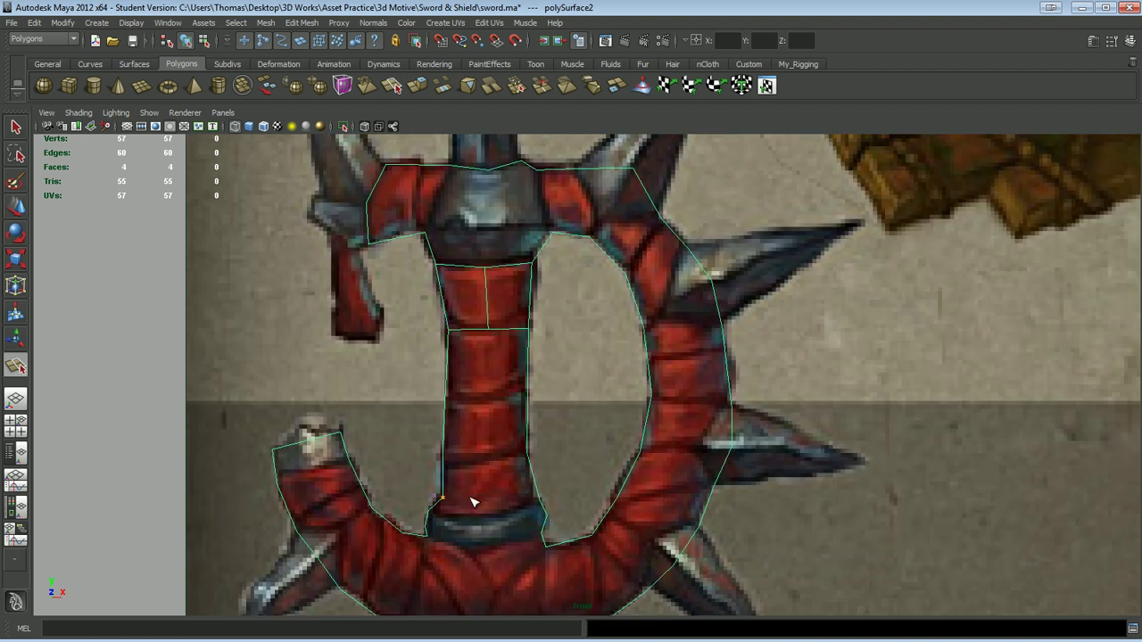
{"action": "key", "text": "w"}
{"action": "left_click", "coordinate": [434, 265]}
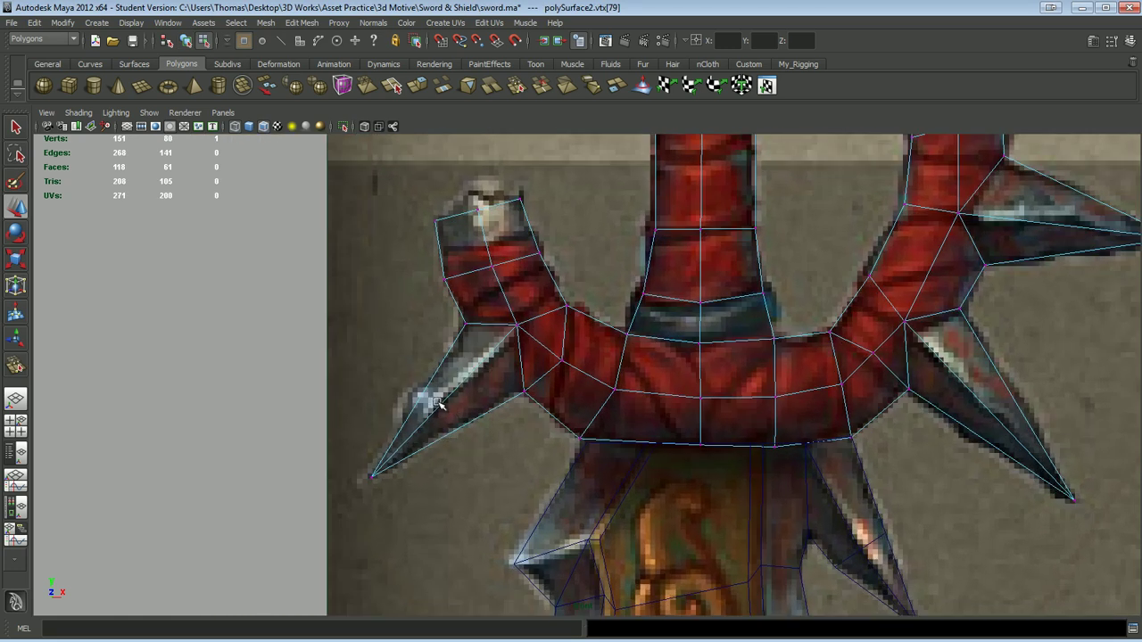
- Extrude an edge from the spike's left side toward its tip and merge duplicate vertices
{"action": "key", "text": "F10"}
{"action": "right_click_drag", "start_coordinate": [434, 420], "coordinate": [461, 432], "text": "shift"}
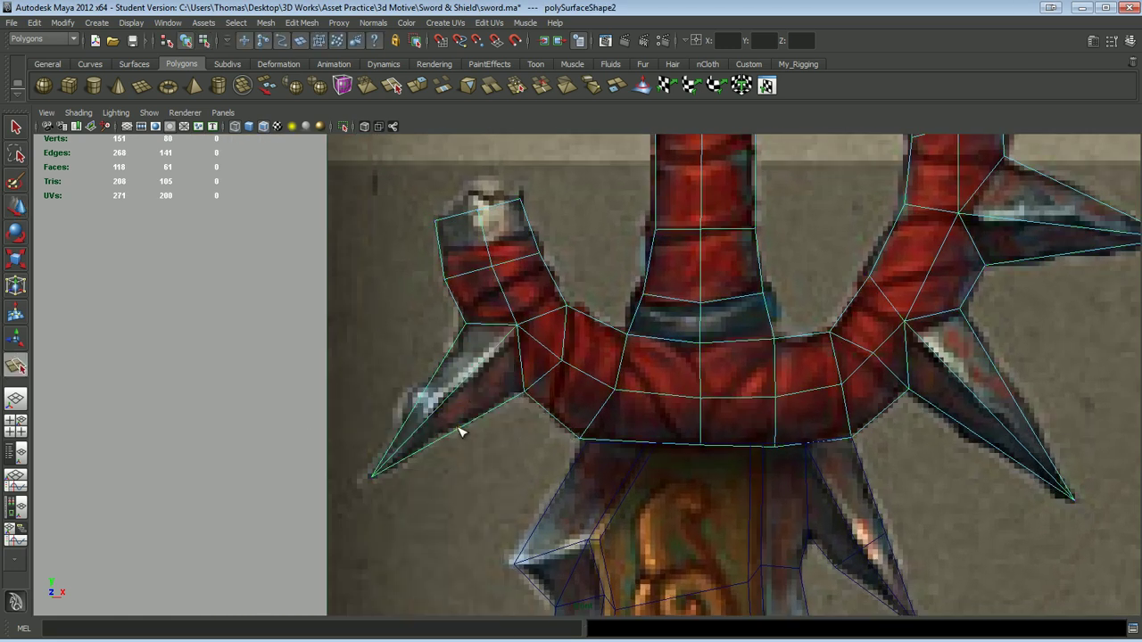
{"action": "left_click", "coordinate": [432, 382]}
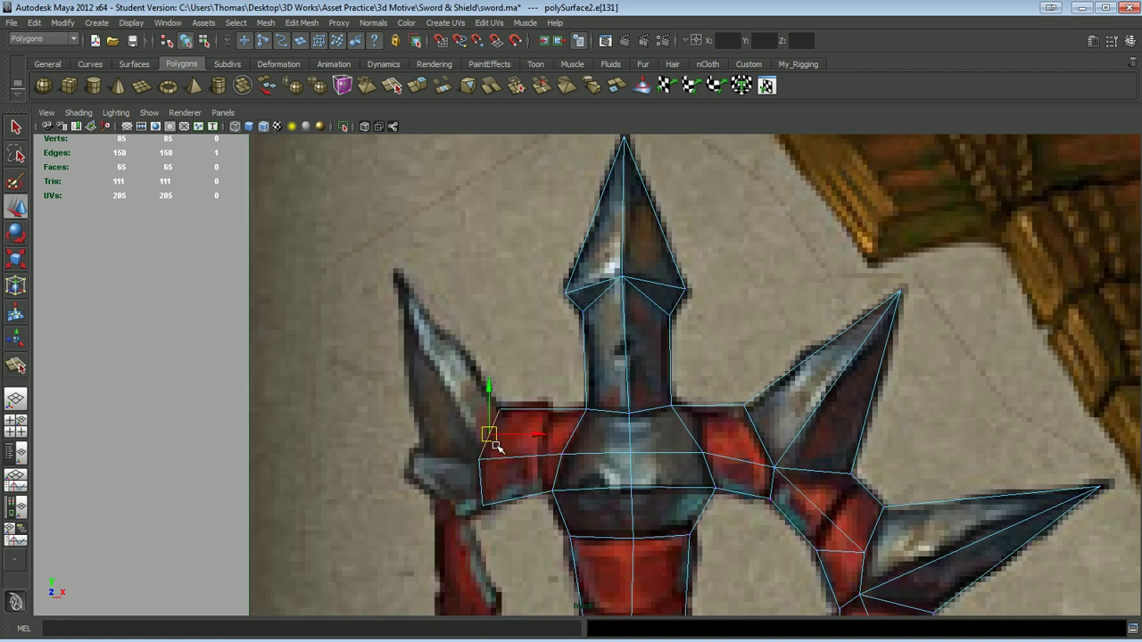
{"action": "right_click", "coordinate": [483, 453], "text": "shift"}
{"action": "right_click_drag", "start_coordinate": [483, 453], "coordinate": [526, 457], "text": "shift"}
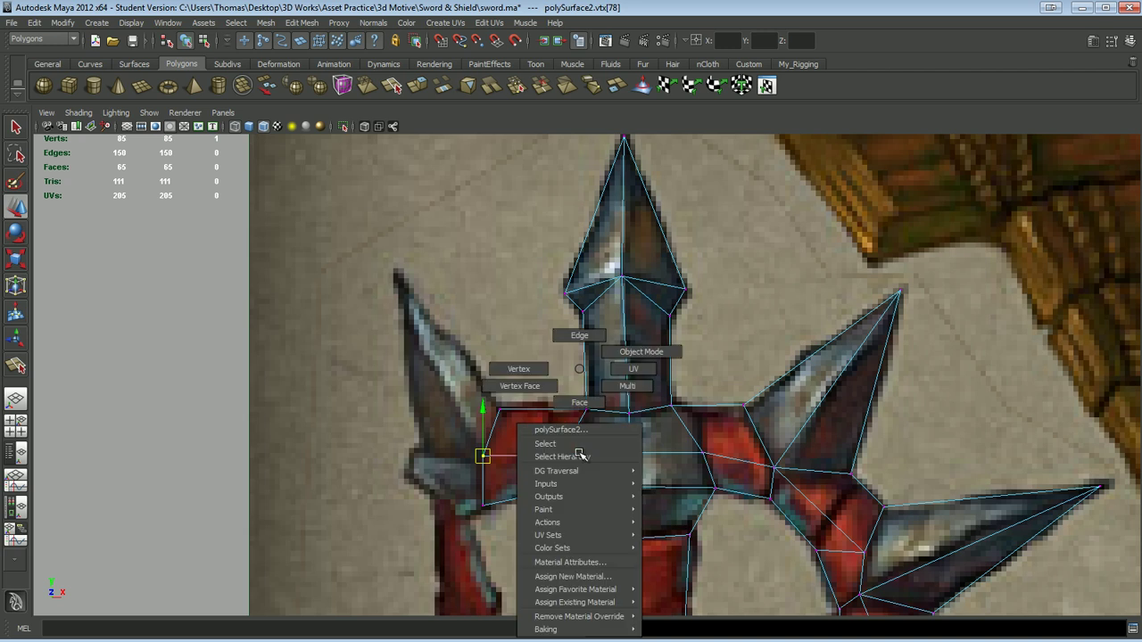
{"action": "key", "text": "ctrl+e"}
{"action": "left_click_drag", "start_coordinate": [491, 432], "coordinate": [450, 394]}
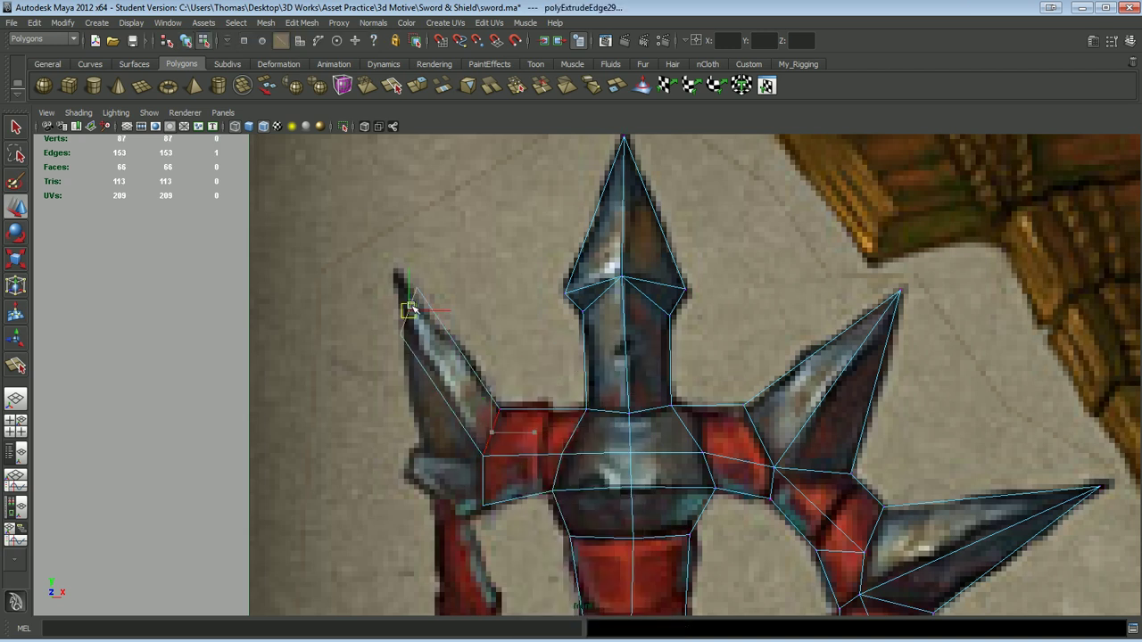
{"action": "right_click_drag", "start_coordinate": [394, 323], "coordinate": [384, 375], "text": "shift"}
{"action": "right_click_drag", "start_coordinate": [393, 284], "coordinate": [381, 312], "text": "shift"}
- Extrude the edge again and merge the upper-left spike tip into a single point
{"action": "right_click", "coordinate": [444, 367], "text": "shift"}
{"action": "left_click", "coordinate": [445, 410]}
{"action": "right_click_drag", "start_coordinate": [419, 366], "coordinate": [393, 357]}
{"action": "left_click", "coordinate": [379, 281]}
{"action": "right_click", "coordinate": [380, 288], "text": "shift"}
{"action": "left_click", "coordinate": [381, 294]}
{"action": "left_click_drag", "start_coordinate": [423, 458], "coordinate": [398, 265]}
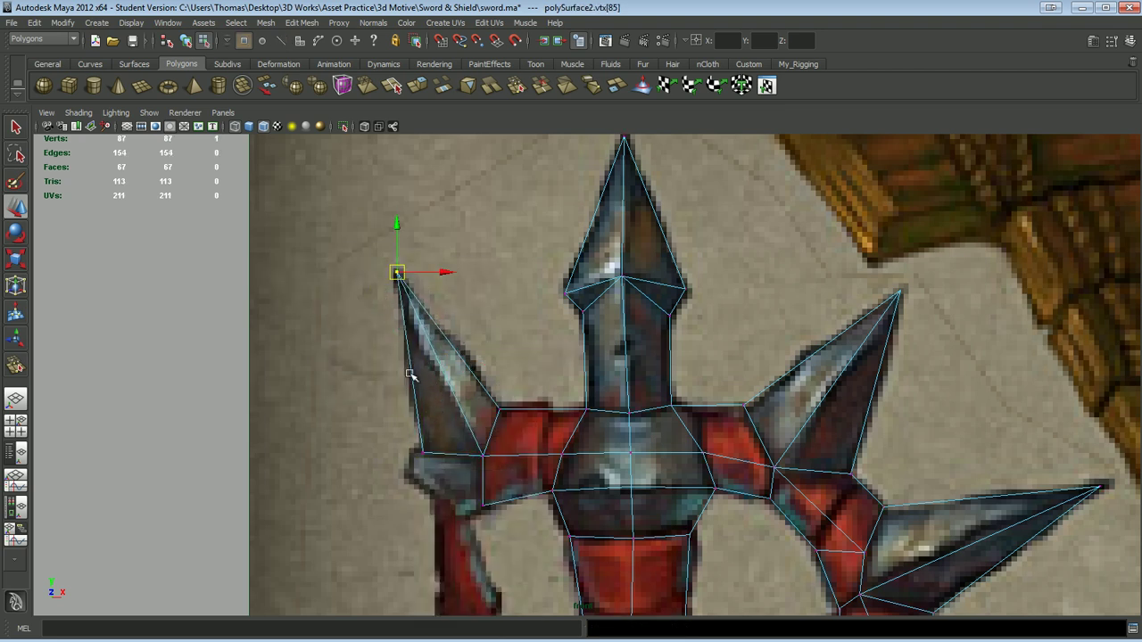
{"action": "scroll", "coordinate": [490, 359], "scroll_direction": "down", "scroll_amount": 5}
{"action": "scroll", "coordinate": [536, 484], "scroll_direction": "up", "scroll_amount": 3}
- Extrude an edge on the guard's left side toward the hook and remove the stray vertex
{"action": "mouse_move", "coordinate": [535, 485]}
{"action": "middle_mouse_down", "text": "alt"}
{"action": "mouse_move", "coordinate": [556, 556]}
{"action": "mouse_move", "coordinate": [499, 325]}
{"action": "mouse_move", "coordinate": [502, 384]}
{"action": "middle_mouse_up", "text": "alt"}
{"action": "scroll", "coordinate": [522, 351], "scroll_direction": "up", "scroll_amount": 4}
{"action": "right_click", "coordinate": [522, 351]}
{"action": "left_click", "coordinate": [536, 370]}
{"action": "key", "text": "ctrl+e"}
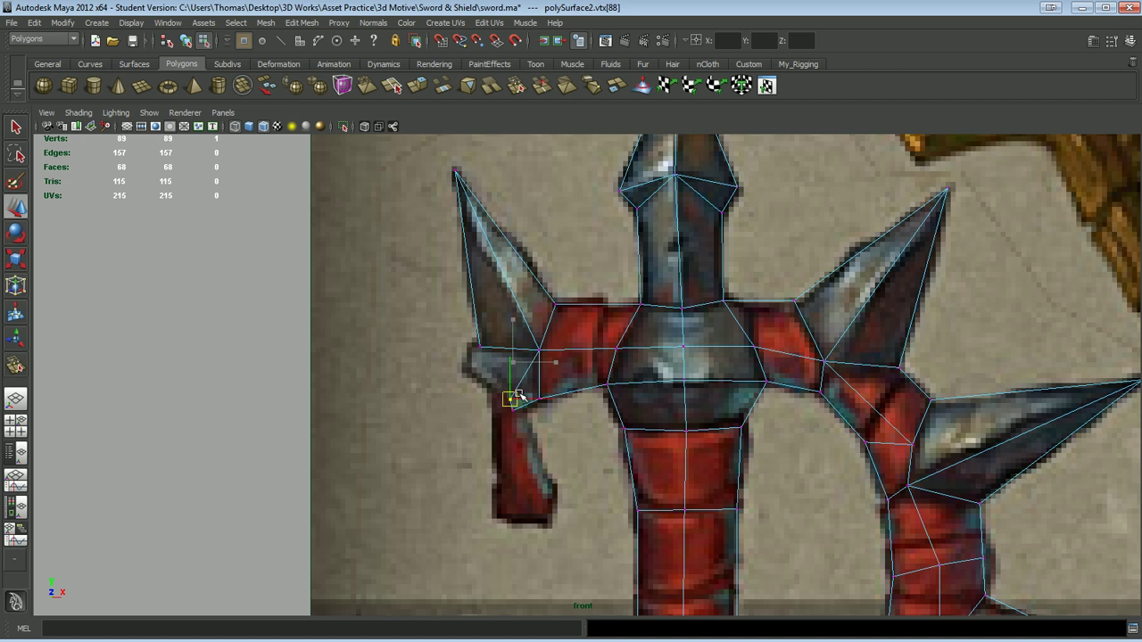
{"action": "left_click_drag", "start_coordinate": [529, 405], "coordinate": [610, 386]}
{"action": "mouse_move", "coordinate": [526, 406]}
{"action": "right_mouse_down"}
{"action": "mouse_move", "coordinate": [543, 402]}
{"action": "mouse_move", "coordinate": [510, 369]}
{"action": "mouse_move", "coordinate": [518, 339]}
{"action": "right_mouse_up"}
{"action": "left_click_drag", "start_coordinate": [524, 361], "coordinate": [527, 390]}
{"action": "key", "text": "w"}
{"action": "right_click_drag", "start_coordinate": [531, 339], "coordinate": [518, 308]}
{"action": "left_click", "coordinate": [487, 384]}
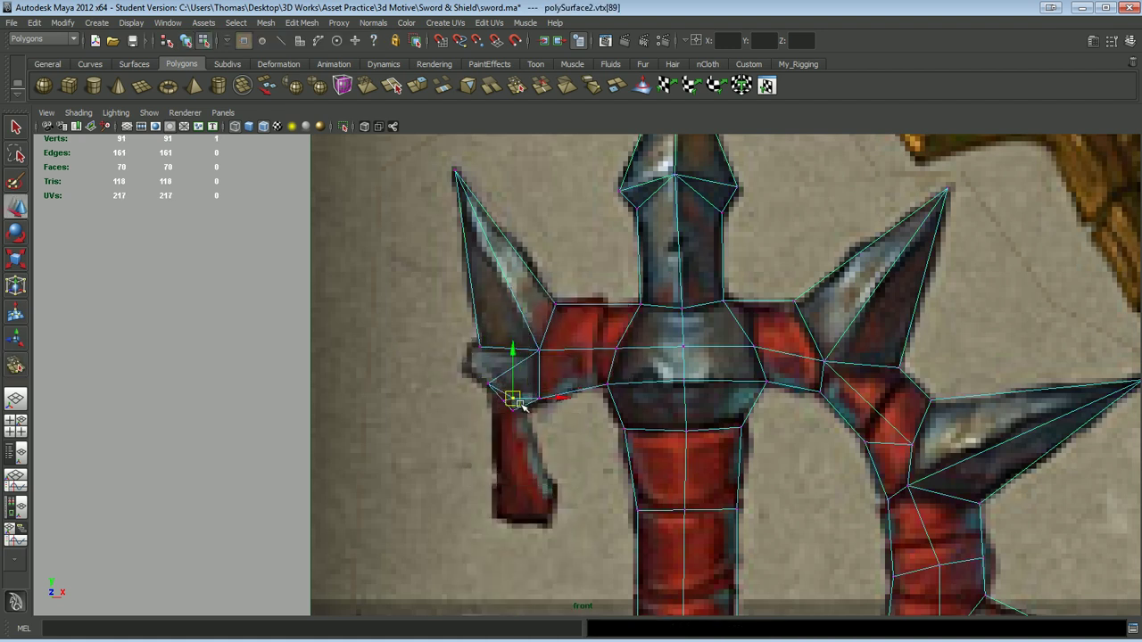
{"action": "key", "text": "ctrl+z"}
{"action": "key", "text": "Delete"}
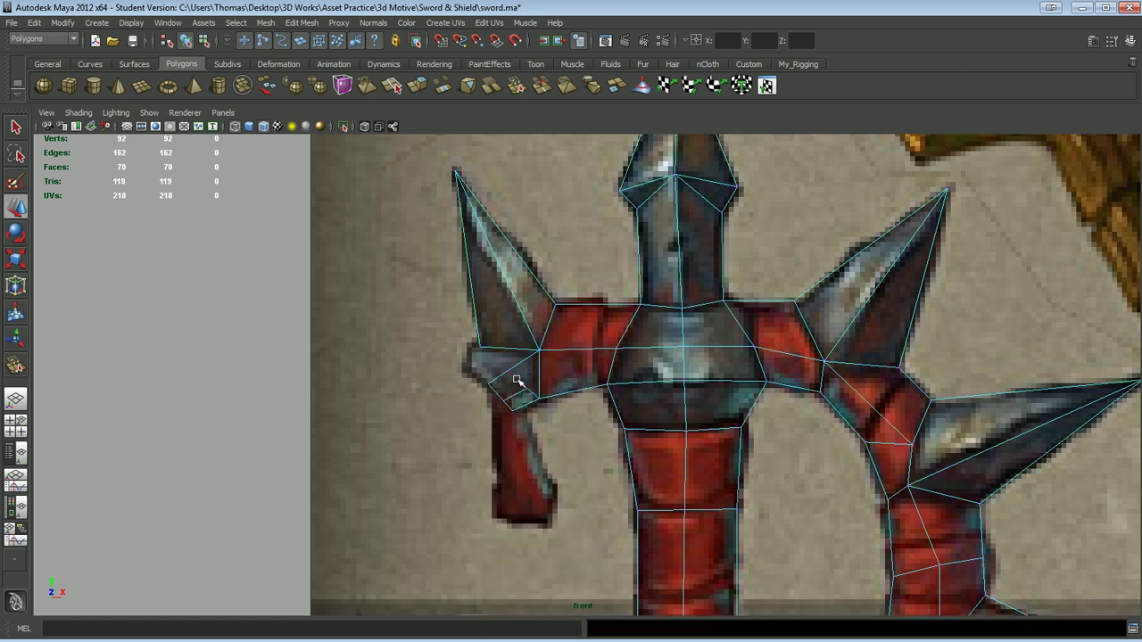
{"action": "right_click_drag", "start_coordinate": [534, 367], "coordinate": [507, 373]}
- Extrude edges below the left spike and move them down to start the hooked prong
{"action": "left_click", "coordinate": [504, 373]}
{"action": "right_click_drag", "start_coordinate": [504, 361], "coordinate": [524, 341], "text": "shift"}
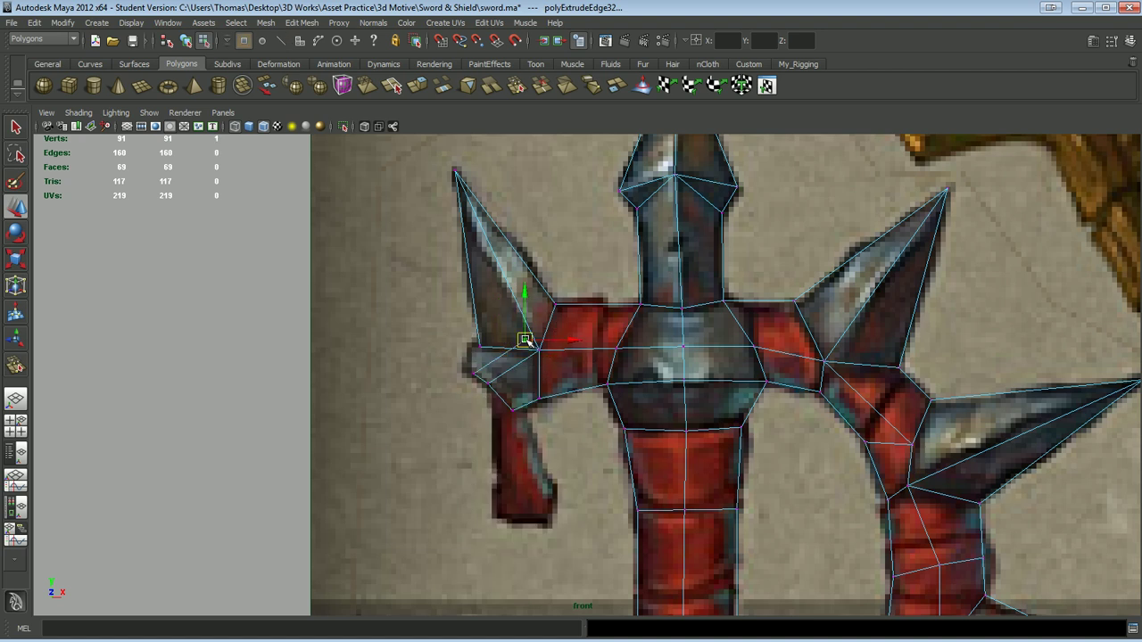
{"action": "key", "text": "w"}
{"action": "left_click", "coordinate": [482, 381]}
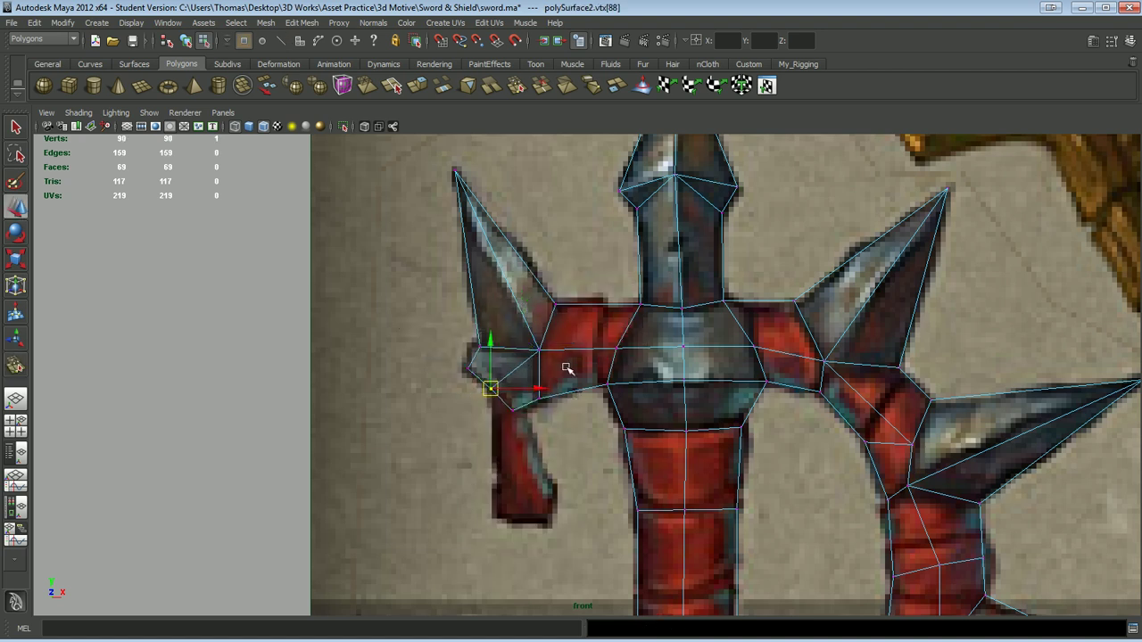
{"action": "scroll", "coordinate": [567, 369], "scroll_direction": "up", "scroll_amount": 3}
{"action": "scroll", "coordinate": [413, 485], "scroll_direction": "up", "scroll_amount": 2}
{"action": "right_click_drag", "start_coordinate": [401, 365], "coordinate": [375, 428], "text": "shift"}
{"action": "mouse_move", "coordinate": [409, 369]}
{"action": "left_mouse_down"}
{"action": "mouse_move", "coordinate": [407, 419]}
{"action": "mouse_move", "coordinate": [396, 370]}
{"action": "mouse_move", "coordinate": [388, 420]}
{"action": "left_mouse_up"}
{"action": "left_click", "coordinate": [390, 416]}
{"action": "left_click", "coordinate": [416, 389]}
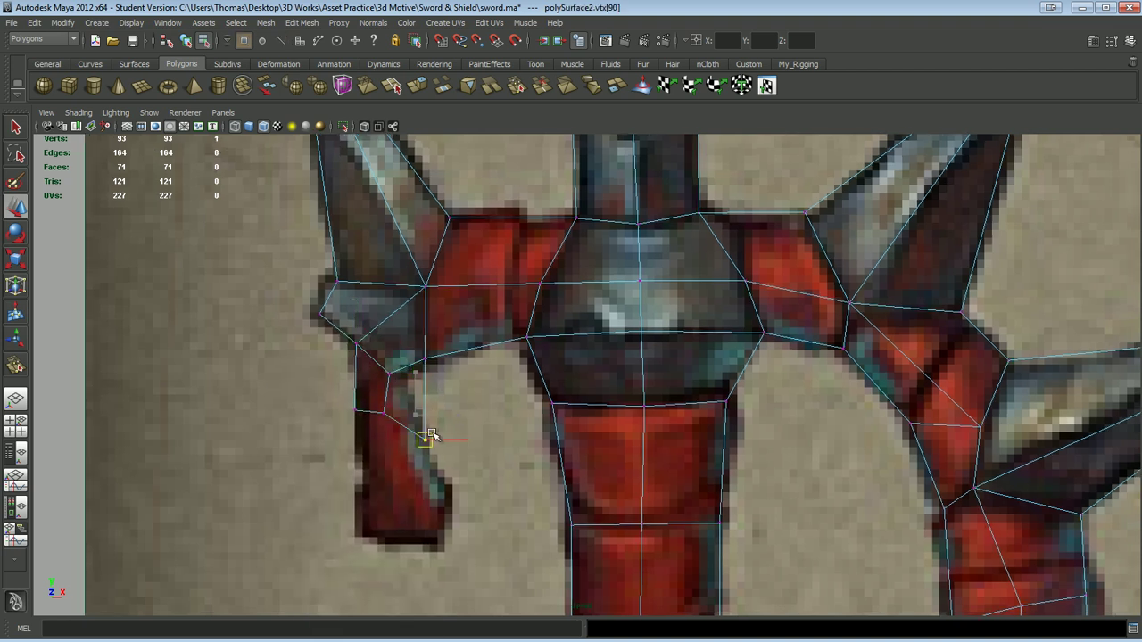
- Undo two steps, move the prong's bottom vertex down-left, and extrude its end edge along the hook
{"action": "key", "text": "ctrl+z"}
{"action": "key", "text": "ctrl+z"}
{"action": "key", "text": "ctrl+z"}
{"action": "key", "text": "ctrl+z"}
{"action": "key", "text": "ctrl+z"}
{"action": "key", "text": "ctrl+z"}
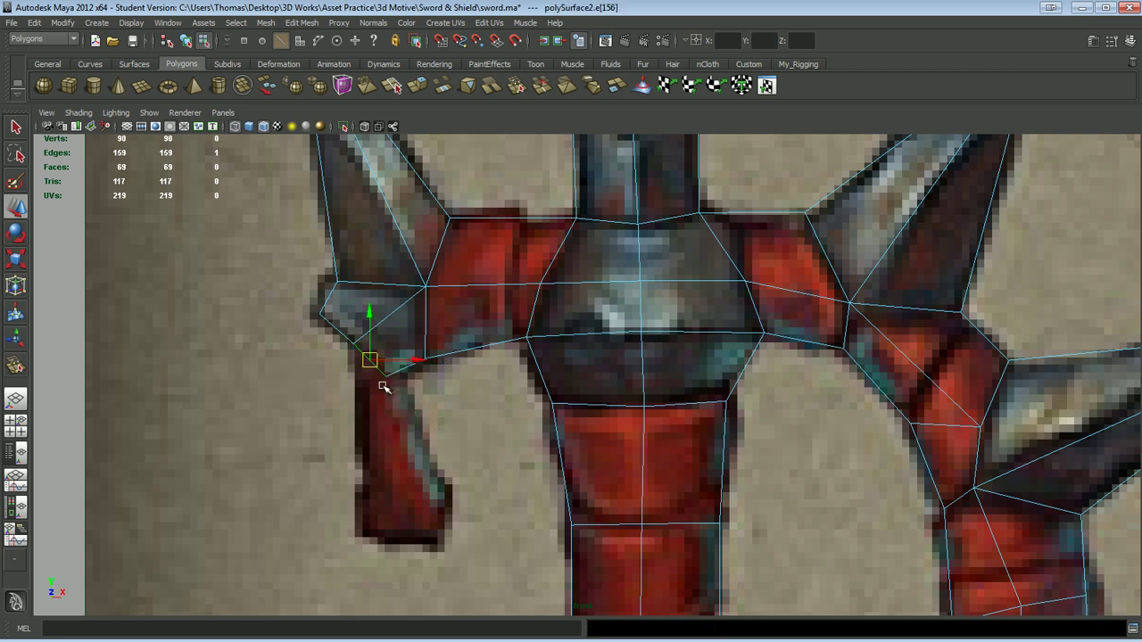
{"action": "key", "text": "ctrl+z"}
{"action": "left_click_drag", "start_coordinate": [393, 520], "coordinate": [361, 533]}
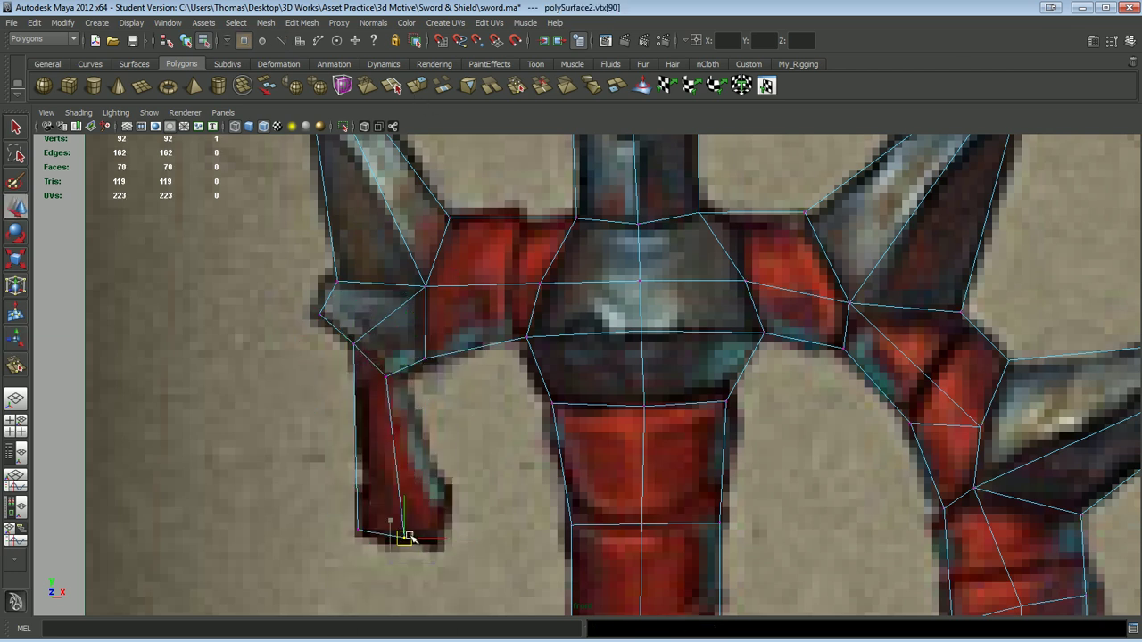
{"action": "right_click", "coordinate": [384, 388]}
{"action": "left_click", "coordinate": [391, 85]}
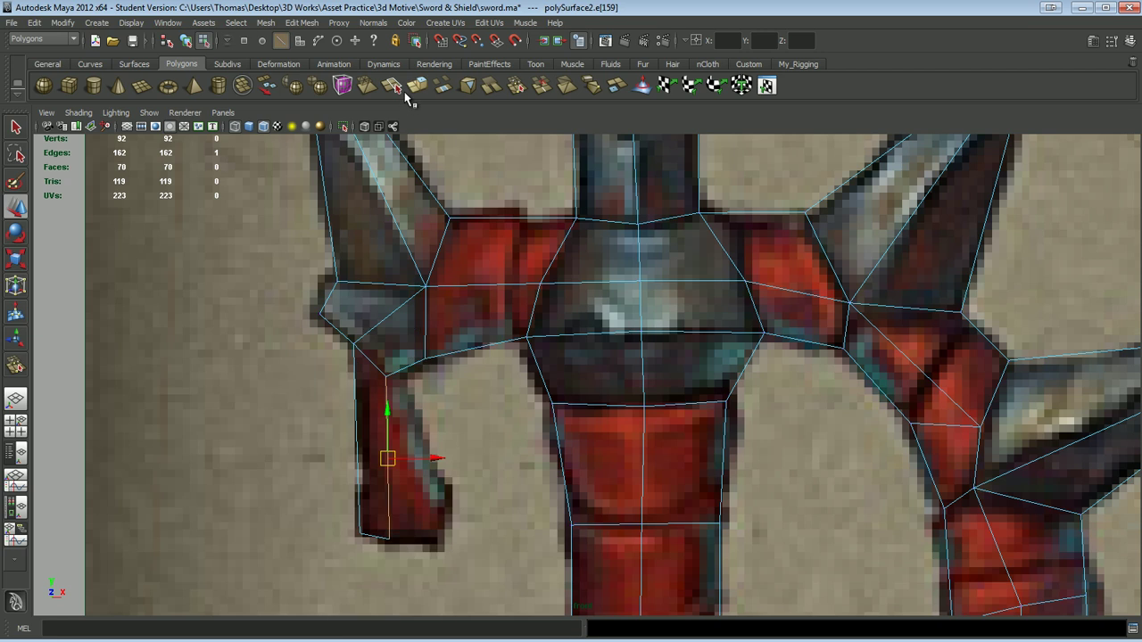
{"action": "left_click_drag", "start_coordinate": [416, 460], "coordinate": [460, 460]}
- Extrude another prong edge, place its new corner over the reference, and check the other views
{"action": "right_click", "coordinate": [379, 384]}
{"action": "left_click", "coordinate": [321, 370]}
{"action": "left_click", "coordinate": [427, 486]}
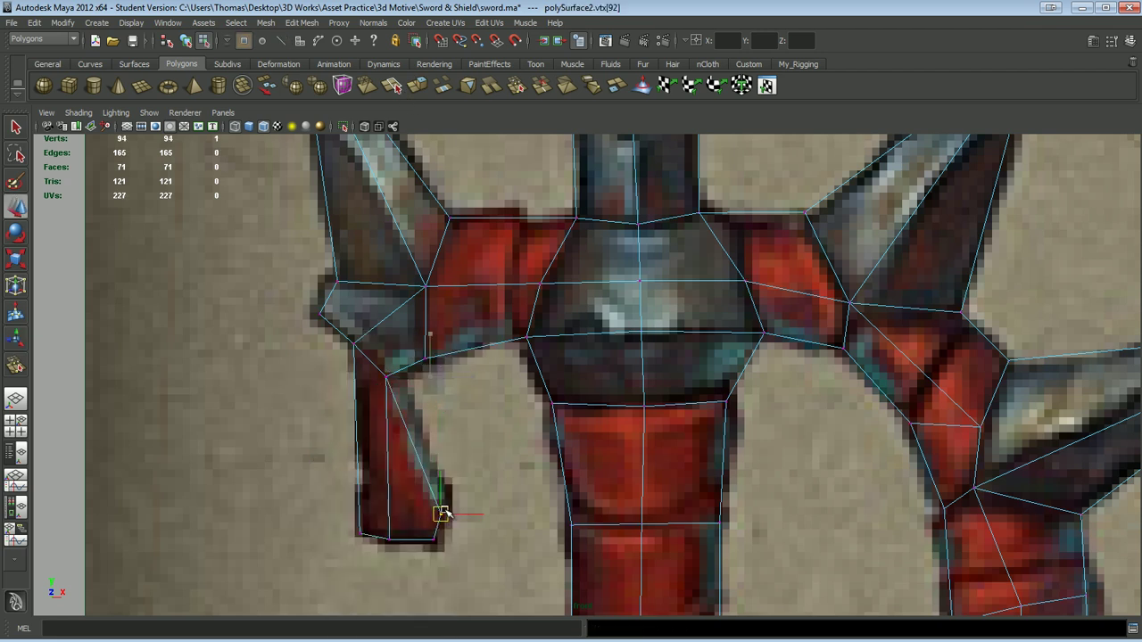
{"action": "left_click", "coordinate": [409, 86]}
{"action": "right_click_drag", "start_coordinate": [446, 502], "coordinate": [473, 513]}
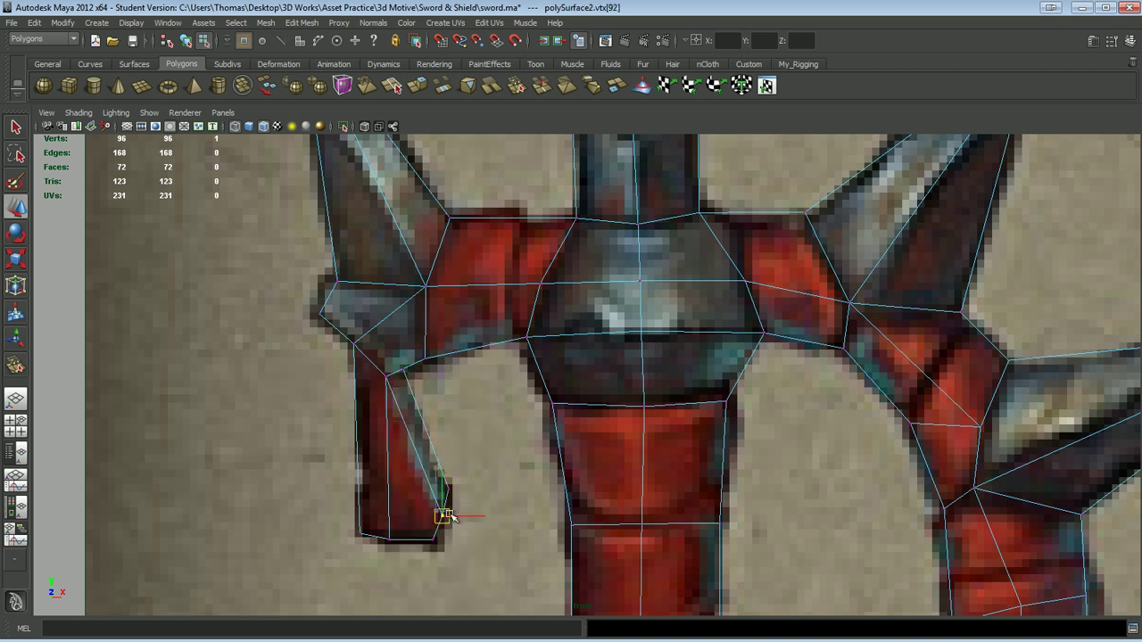
{"action": "key", "text": "space"}
{"action": "key", "text": "space"}
{"action": "mouse_move", "coordinate": [476, 438]}
{"action": "left_mouse_down", "text": "alt"}
{"action": "mouse_move", "coordinate": [535, 574]}
{"action": "mouse_move", "coordinate": [551, 475]}
{"action": "mouse_move", "coordinate": [491, 474]}
{"action": "mouse_move", "coordinate": [484, 459]}
{"action": "left_mouse_up", "text": "alt"}
- Split two new edge lines across the grip band where it meets the crossguard
{"action": "key", "text": "space"}
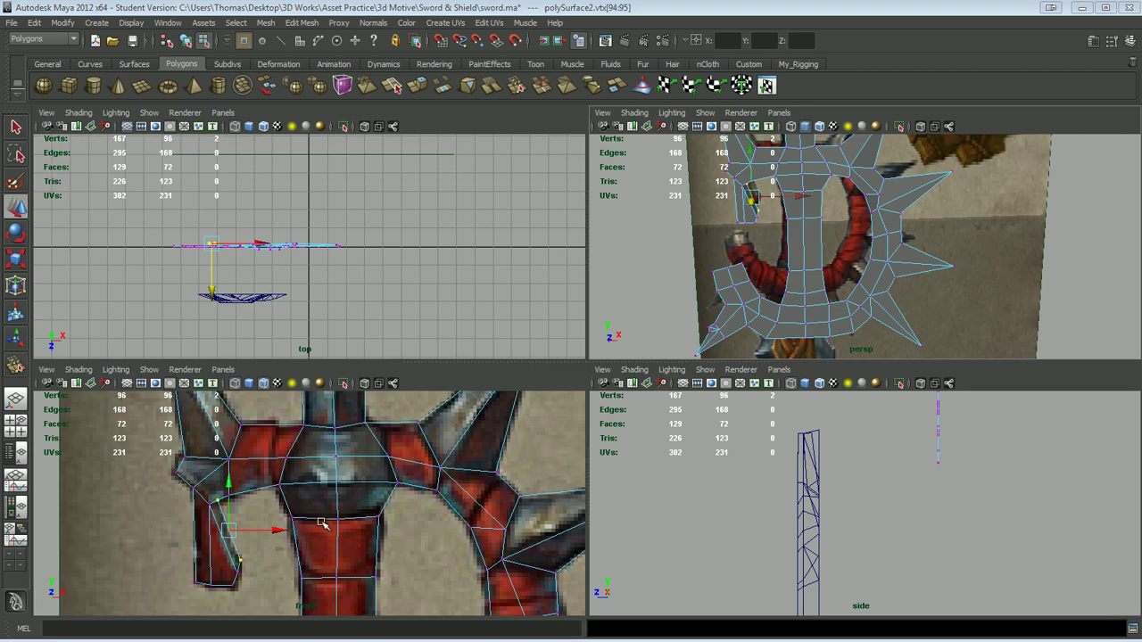
{"action": "key", "text": "space"}
{"action": "right_click_drag", "start_coordinate": [551, 467], "coordinate": [513, 429]}
{"action": "left_click", "coordinate": [512, 447]}
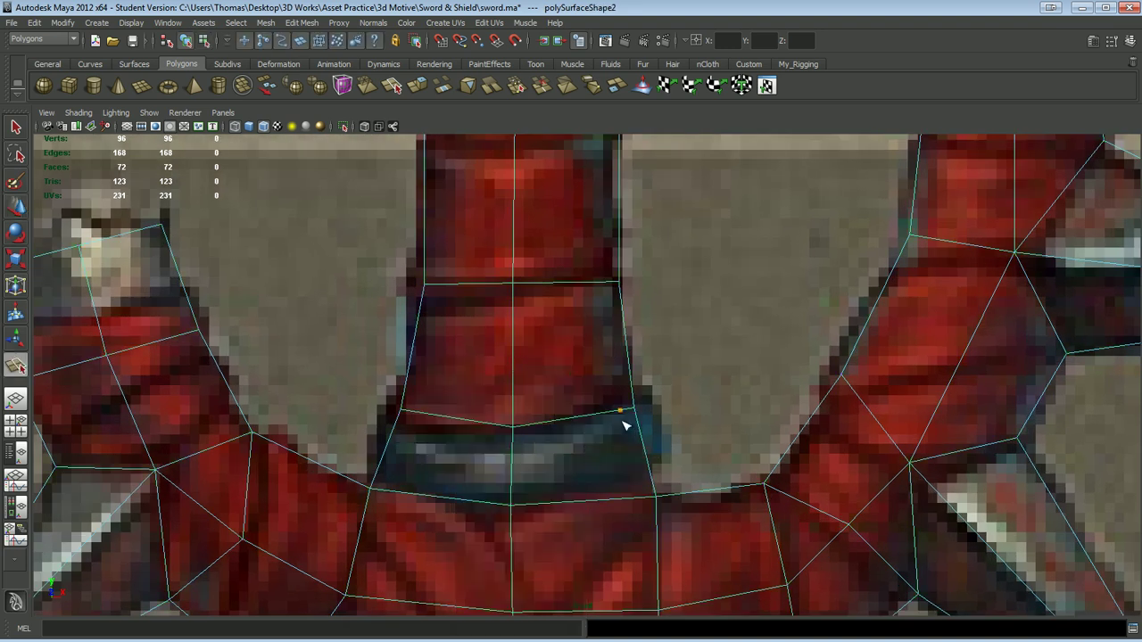
{"action": "left_click", "coordinate": [392, 436]}
{"action": "key", "text": "Return"}
{"action": "left_click", "coordinate": [513, 502]}
{"action": "key", "text": "Return"}
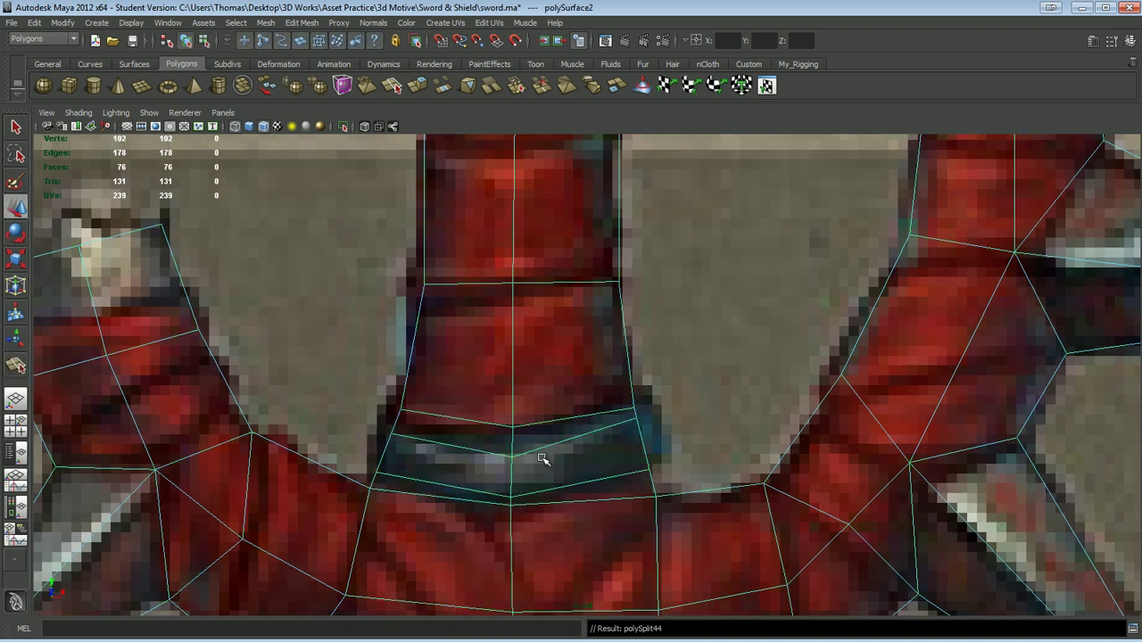
{"action": "key", "text": "space"}
{"action": "key", "text": "space"}
{"action": "left_click_drag", "start_coordinate": [596, 486], "coordinate": [536, 447], "text": "alt"}
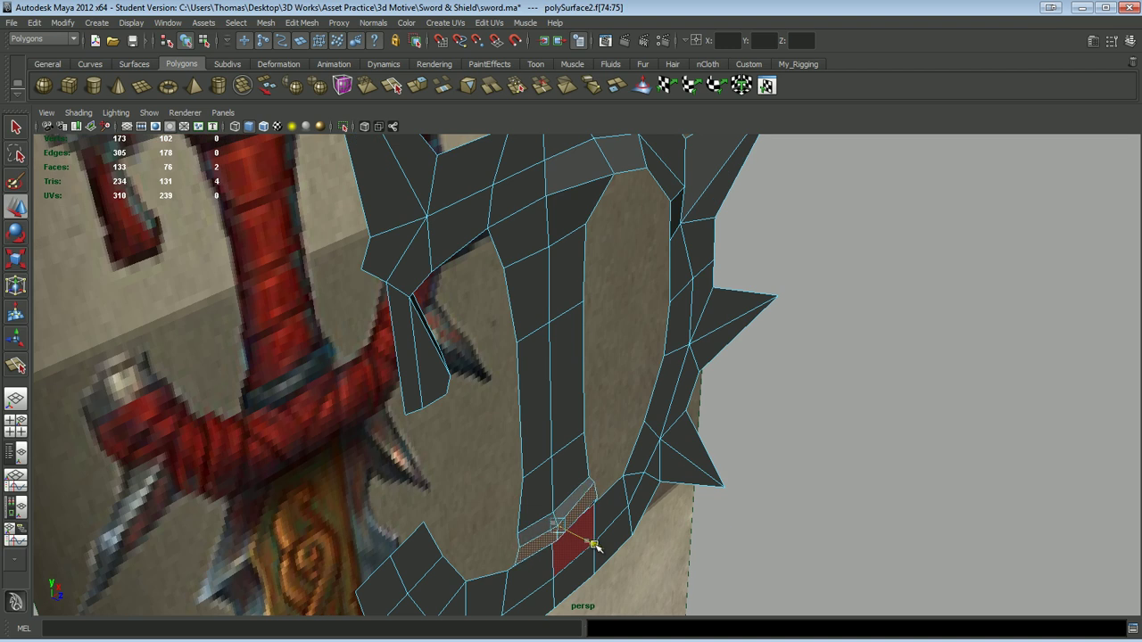
{"action": "key", "text": "space"}
{"action": "key", "text": "space"}
- Move the grip band's corner vertices to fit its top and bottom edges to the reference
{"action": "right_click", "coordinate": [512, 425]}
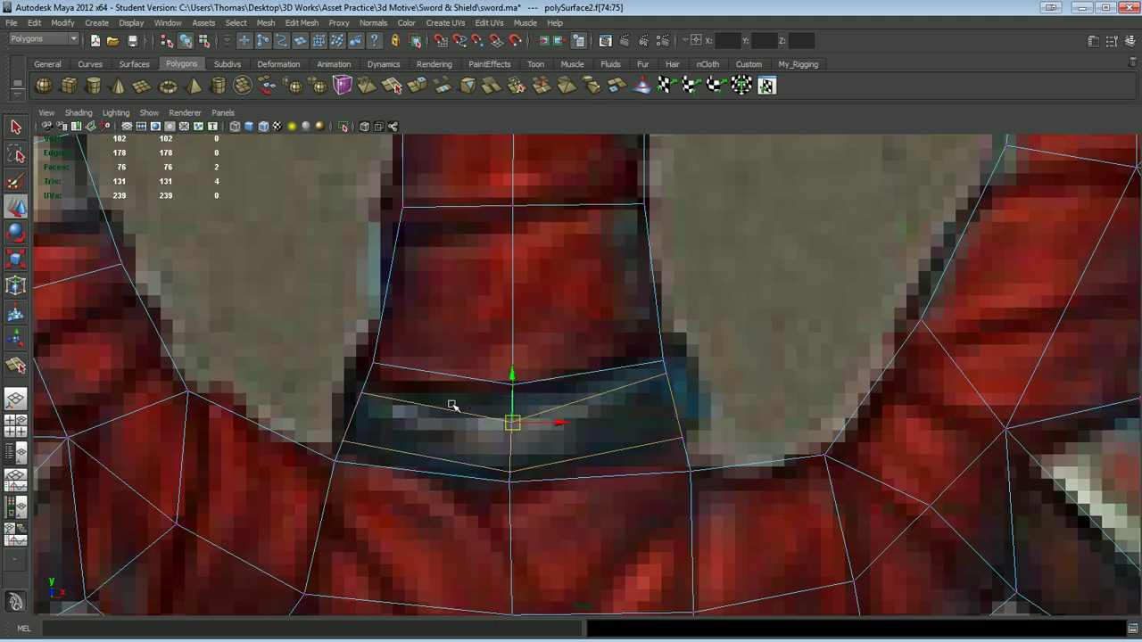
{"action": "right_click_drag", "start_coordinate": [453, 406], "coordinate": [369, 407]}
{"action": "left_click", "coordinate": [373, 372]}
{"action": "left_click", "coordinate": [513, 392]}
{"action": "left_click", "coordinate": [681, 360]}
{"action": "left_click", "coordinate": [685, 438]}
{"action": "middle_click_drag", "start_coordinate": [694, 434], "coordinate": [516, 473]}
{"action": "left_click", "coordinate": [343, 443]}
{"action": "left_click", "coordinate": [364, 380]}
{"action": "middle_click_drag", "start_coordinate": [364, 380], "coordinate": [355, 379]}
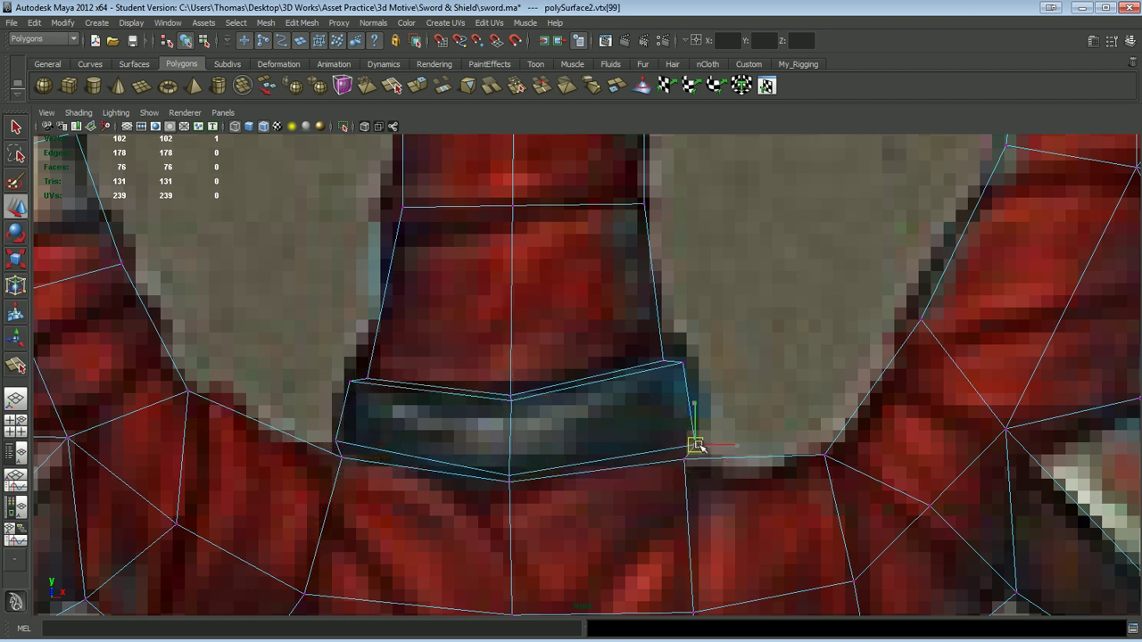
- Select the guard's inner ring and shaft vertices and shift its right-side vertices
{"action": "scroll", "coordinate": [697, 445], "scroll_direction": "down", "scroll_amount": 5}
{"action": "middle_click_drag", "start_coordinate": [660, 447], "coordinate": [623, 513], "text": "alt"}
{"action": "left_click_drag", "start_coordinate": [691, 406], "coordinate": [651, 227], "text": "shift"}
{"action": "middle_click_drag", "start_coordinate": [557, 223], "coordinate": [567, 287], "text": "alt"}
{"action": "left_click_drag", "start_coordinate": [495, 272], "coordinate": [397, 516], "text": "shift"}
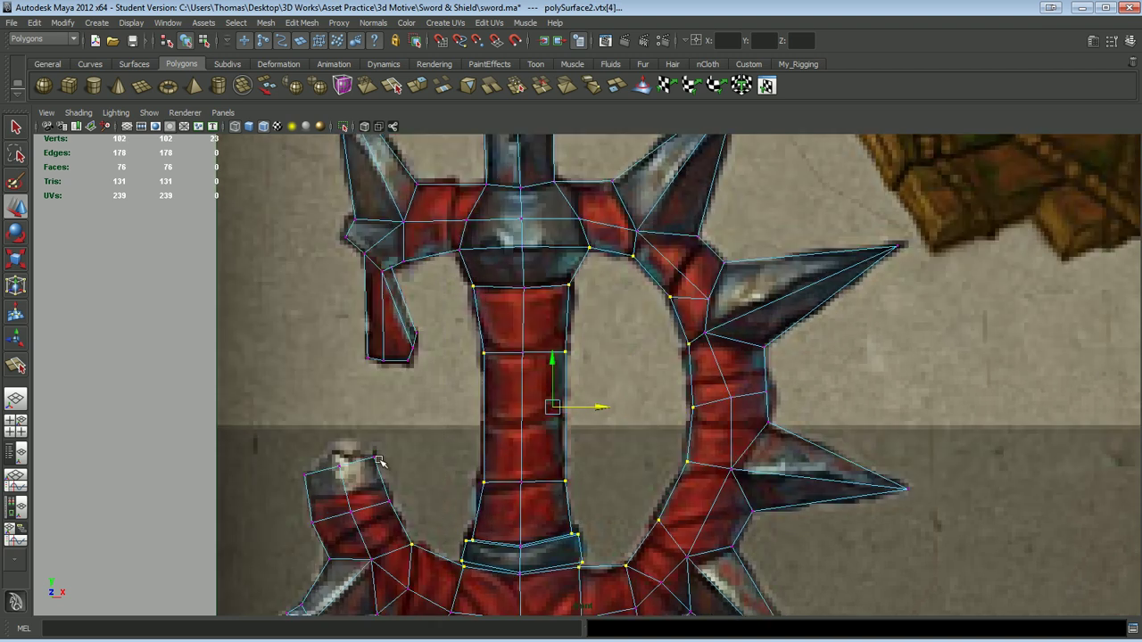
{"action": "middle_click_drag", "start_coordinate": [464, 272], "coordinate": [397, 311], "text": "alt"}
{"action": "mouse_move", "coordinate": [451, 375]}
{"action": "left_mouse_down", "text": "alt"}
{"action": "mouse_move", "coordinate": [665, 360]}
{"action": "mouse_move", "coordinate": [420, 273]}
{"action": "mouse_move", "coordinate": [588, 457]}
{"action": "mouse_move", "coordinate": [649, 445]}
{"action": "left_mouse_up", "text": "alt"}
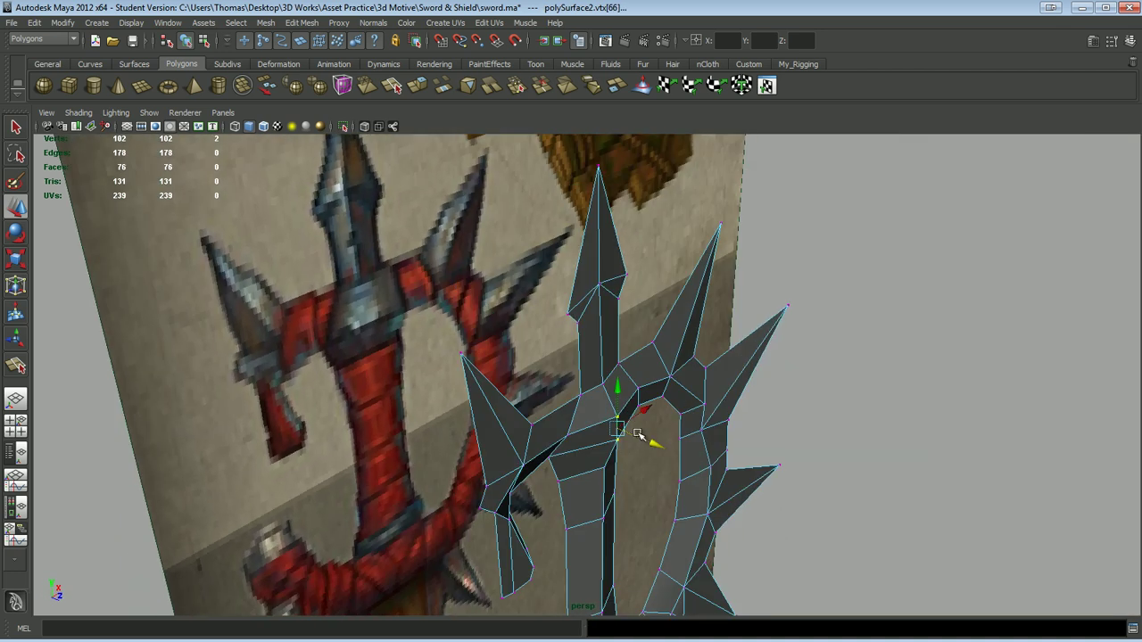
{"action": "mouse_move", "coordinate": [565, 474]}
{"action": "left_mouse_down", "text": "alt"}
{"action": "mouse_move", "coordinate": [486, 288]}
{"action": "mouse_move", "coordinate": [604, 428]}
{"action": "left_mouse_up", "text": "alt"}
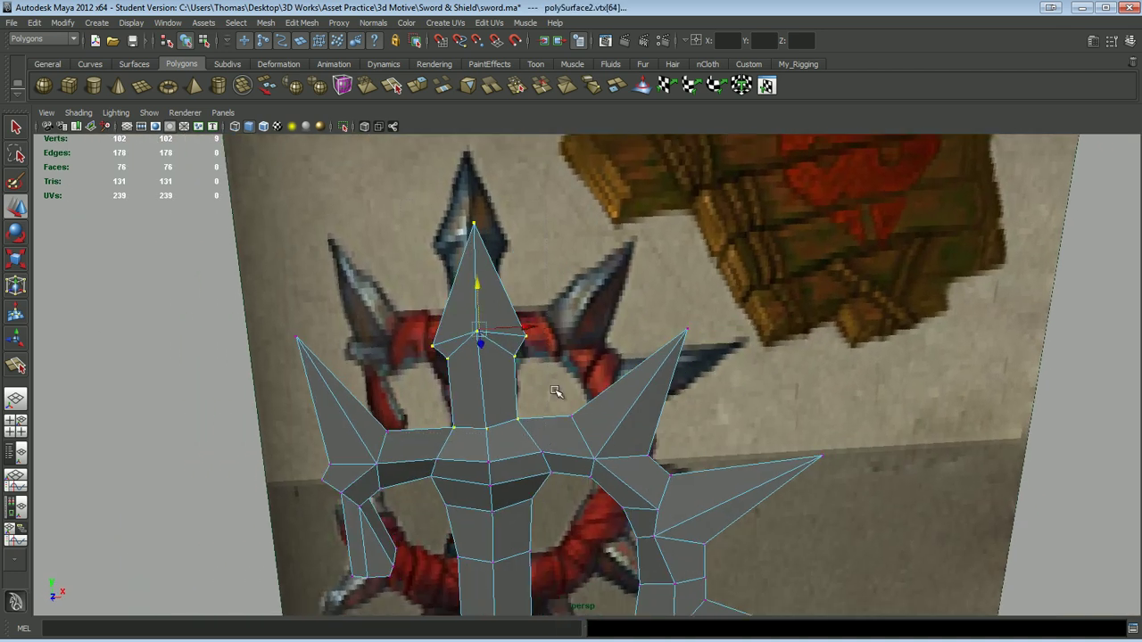
{"action": "left_click_drag", "start_coordinate": [633, 318], "coordinate": [619, 497], "text": "alt"}
{"action": "right_click_drag", "start_coordinate": [620, 497], "coordinate": [578, 444], "text": "alt"}
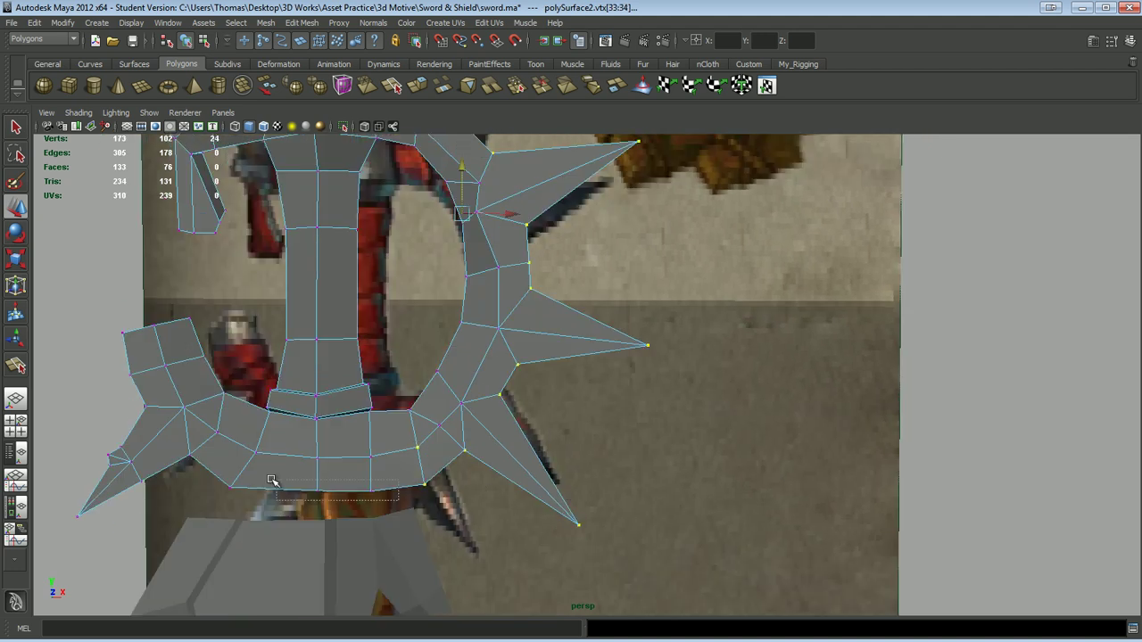
- Undo the stray vertex move and inspect the guard from side and front angles
{"action": "key", "text": "ctrl+z"}
{"action": "left_click_drag", "start_coordinate": [132, 375], "coordinate": [546, 431], "text": "alt"}
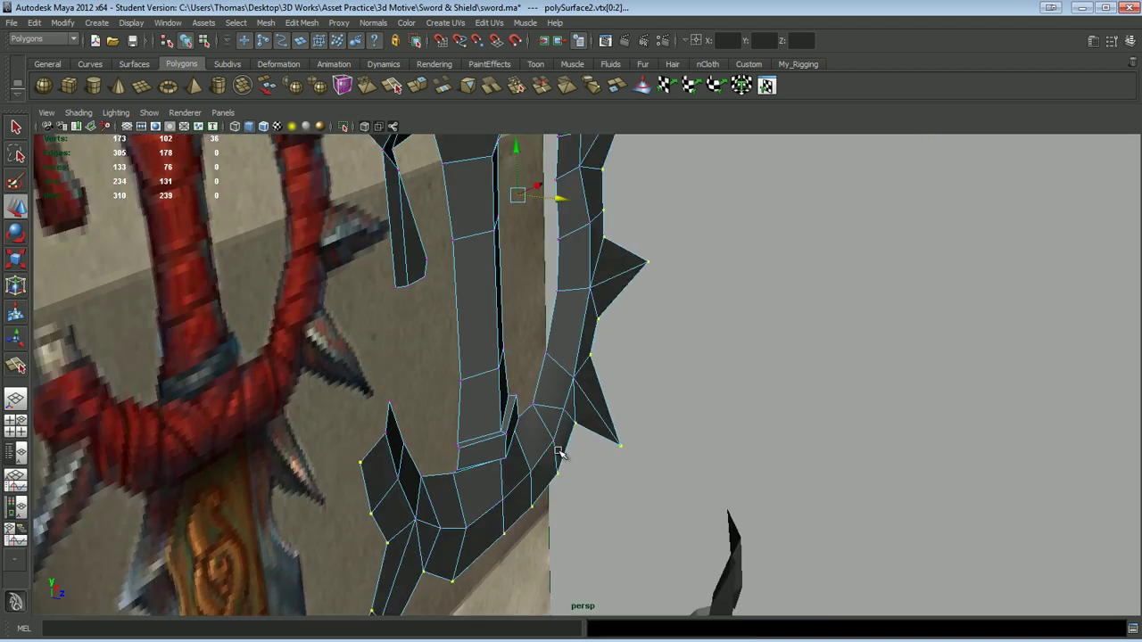
{"action": "left_click_drag", "start_coordinate": [552, 204], "coordinate": [518, 265]}
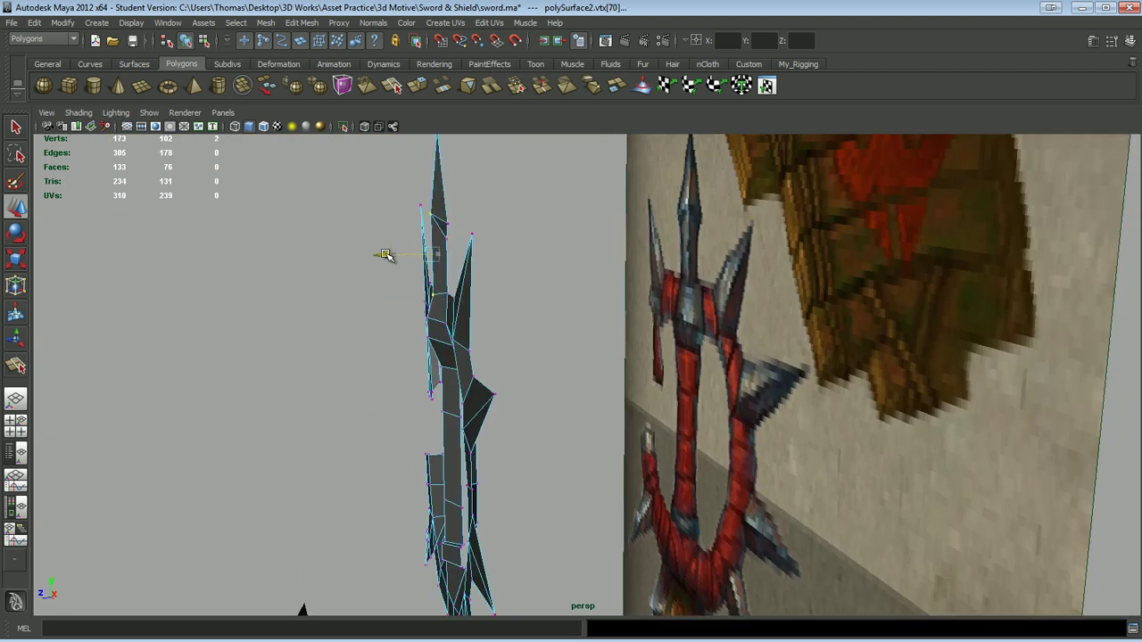
{"action": "mouse_move", "coordinate": [384, 255]}
{"action": "left_mouse_down", "text": "alt"}
{"action": "mouse_move", "coordinate": [701, 334]}
{"action": "mouse_move", "coordinate": [480, 360]}
{"action": "mouse_move", "coordinate": [408, 352]}
{"action": "mouse_move", "coordinate": [604, 306]}
{"action": "mouse_move", "coordinate": [429, 259]}
{"action": "left_mouse_up", "text": "alt"}
{"action": "mouse_move", "coordinate": [434, 357]}
{"action": "left_mouse_down", "text": "alt"}
{"action": "mouse_move", "coordinate": [476, 395]}
{"action": "mouse_move", "coordinate": [637, 387]}
{"action": "left_mouse_up", "text": "alt"}
{"action": "key", "text": "space"}
{"action": "key", "text": "space"}
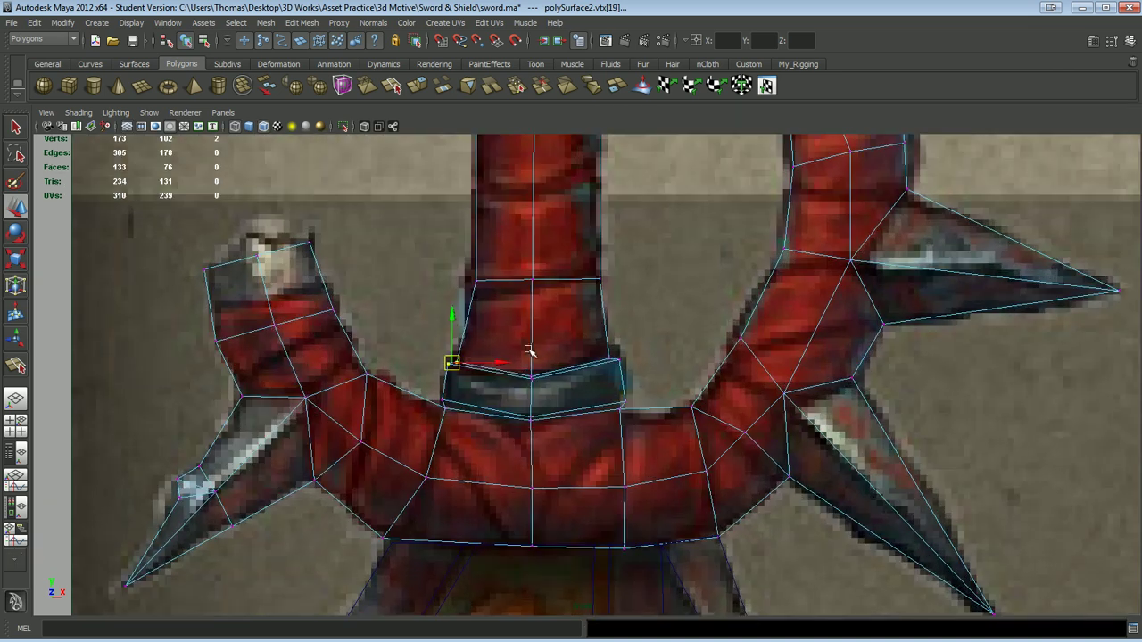
{"action": "key", "text": "space"}
{"action": "key", "text": "space"}
- Select the vertices along the guard ring and at its bottom, checking from the side
{"action": "mouse_move", "coordinate": [531, 393]}
{"action": "left_mouse_down", "text": "alt"}
{"action": "mouse_move", "coordinate": [564, 345]}
{"action": "mouse_move", "coordinate": [811, 316]}
{"action": "mouse_move", "coordinate": [605, 298]}
{"action": "mouse_move", "coordinate": [644, 373]}
{"action": "left_mouse_up", "text": "alt"}
{"action": "left_click", "coordinate": [644, 373], "text": "shift"}
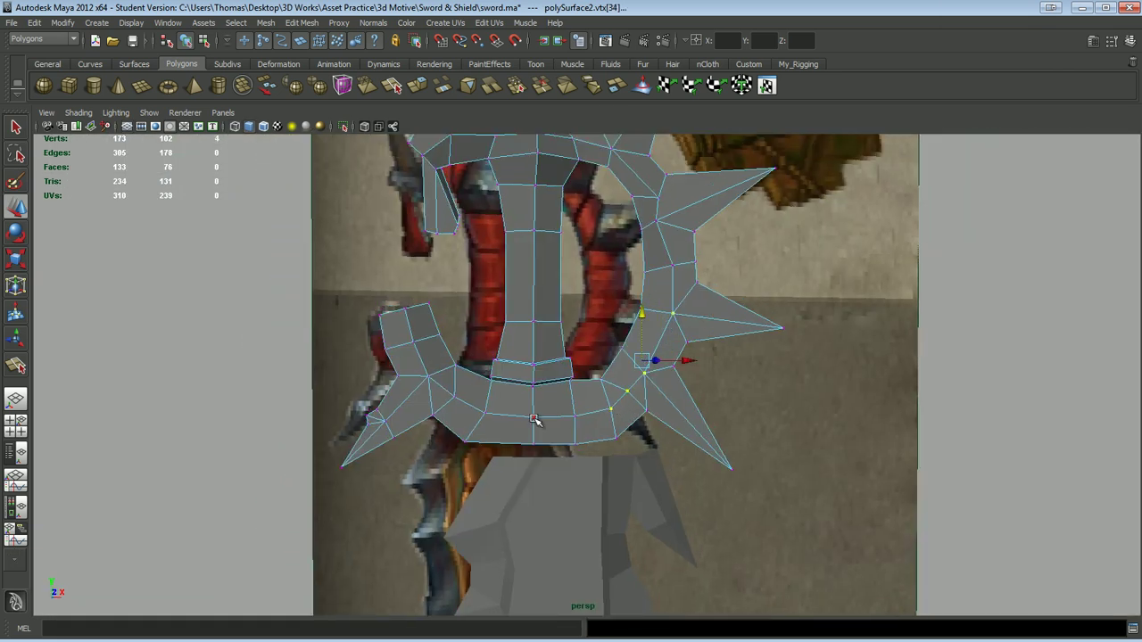
{"action": "left_click_drag", "start_coordinate": [728, 286], "coordinate": [639, 317], "text": "alt"}
{"action": "left_click", "coordinate": [639, 318], "text": "shift"}
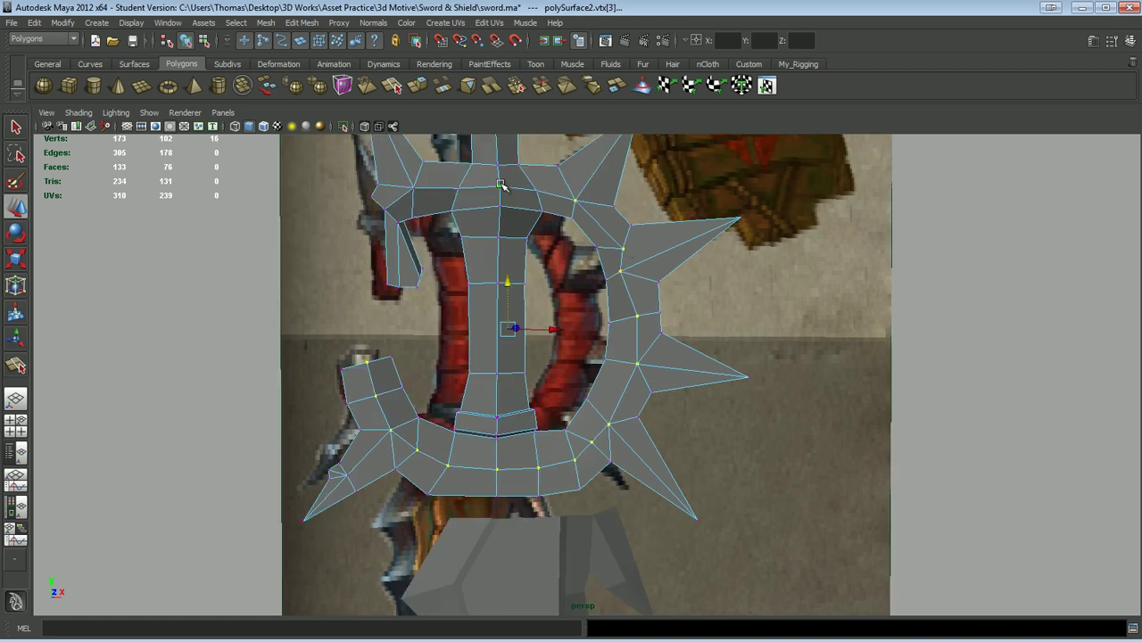
{"action": "mouse_move", "coordinate": [453, 190]}
{"action": "left_mouse_down", "text": "alt"}
{"action": "mouse_move", "coordinate": [739, 612]}
{"action": "mouse_move", "coordinate": [665, 412]}
{"action": "mouse_move", "coordinate": [377, 459]}
{"action": "mouse_move", "coordinate": [395, 495]}
{"action": "mouse_move", "coordinate": [634, 478]}
{"action": "mouse_move", "coordinate": [374, 453]}
{"action": "mouse_move", "coordinate": [602, 446]}
{"action": "mouse_move", "coordinate": [515, 366]}
{"action": "left_mouse_up", "text": "alt"}
{"action": "left_click", "coordinate": [629, 402]}
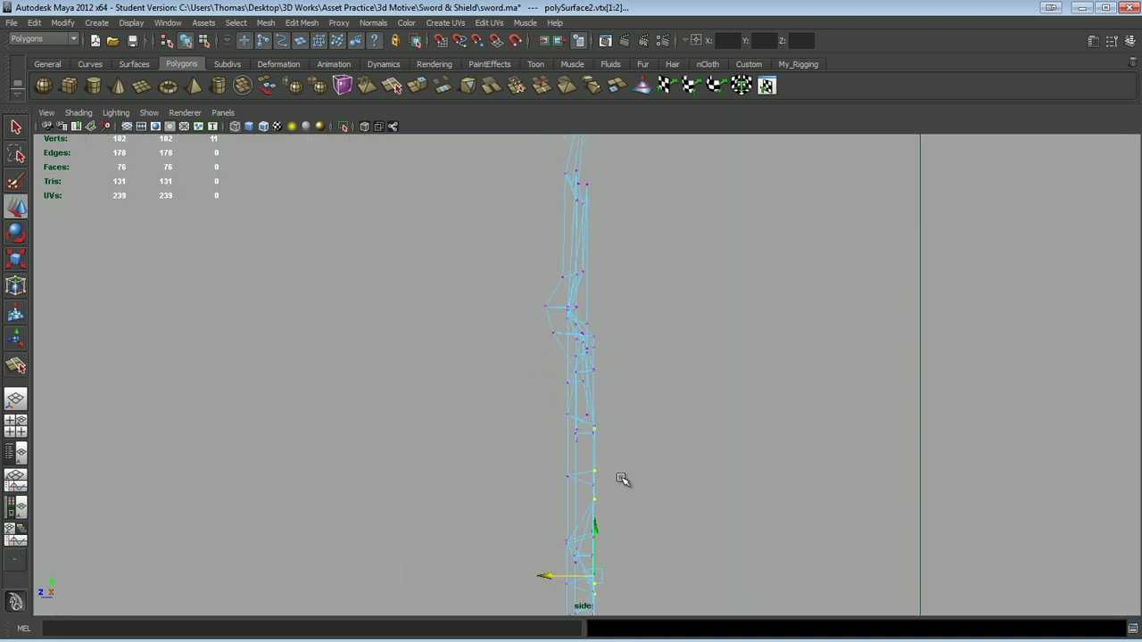
- Mirror the crossguard across its centre with Mesh > Mirror Cut
{"action": "key", "text": "space"}
{"action": "key", "text": "space"}
{"action": "mouse_move", "coordinate": [750, 337]}
{"action": "left_mouse_down", "text": "alt"}
{"action": "mouse_move", "coordinate": [513, 318]}
{"action": "mouse_move", "coordinate": [719, 349]}
{"action": "mouse_move", "coordinate": [538, 358]}
{"action": "mouse_move", "coordinate": [607, 378]}
{"action": "mouse_move", "coordinate": [612, 390]}
{"action": "mouse_move", "coordinate": [584, 400]}
{"action": "mouse_move", "coordinate": [660, 398]}
{"action": "mouse_move", "coordinate": [656, 380]}
{"action": "left_mouse_up", "text": "alt"}
{"action": "left_click", "coordinate": [301, 23]}
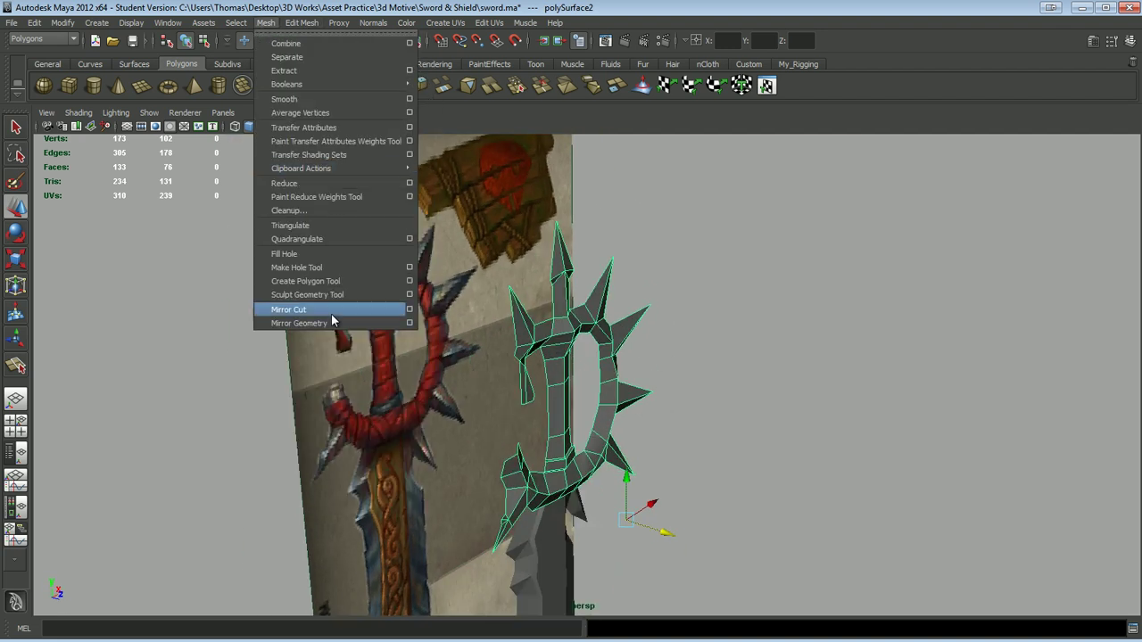
{"action": "left_click", "coordinate": [332, 306]}
{"action": "left_click_drag", "start_coordinate": [390, 321], "coordinate": [462, 393], "text": "alt"}
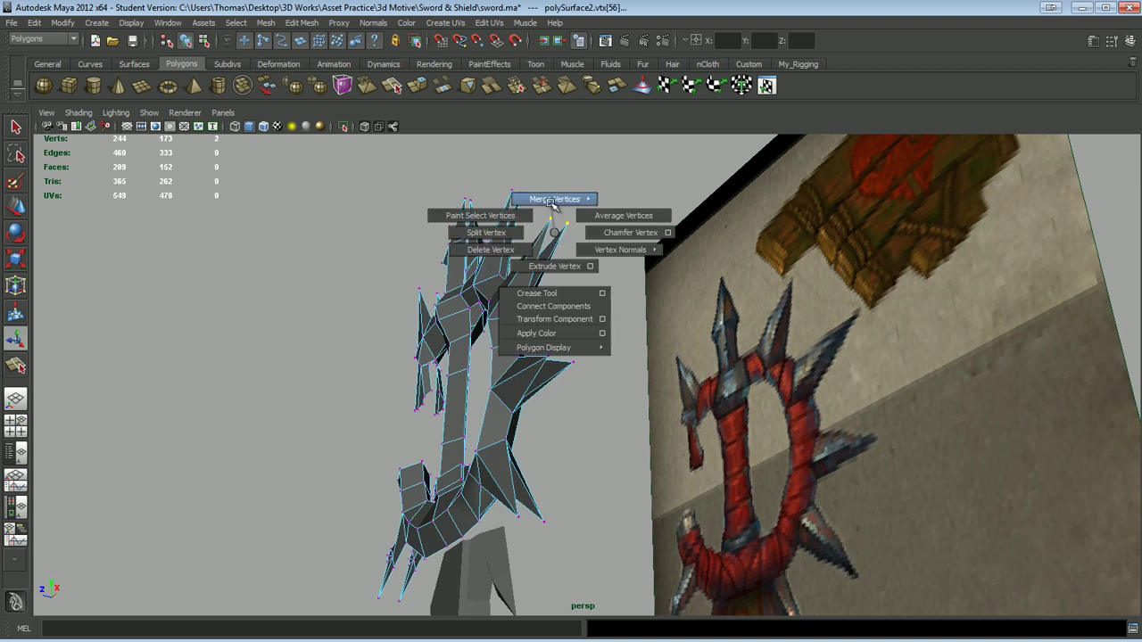
- Weld the doubled spike vertex and the first doubled seam vertices together
{"action": "left_click_drag", "start_coordinate": [572, 374], "coordinate": [566, 426]}
{"action": "right_click_drag", "start_coordinate": [565, 426], "coordinate": [528, 384], "text": "alt"}
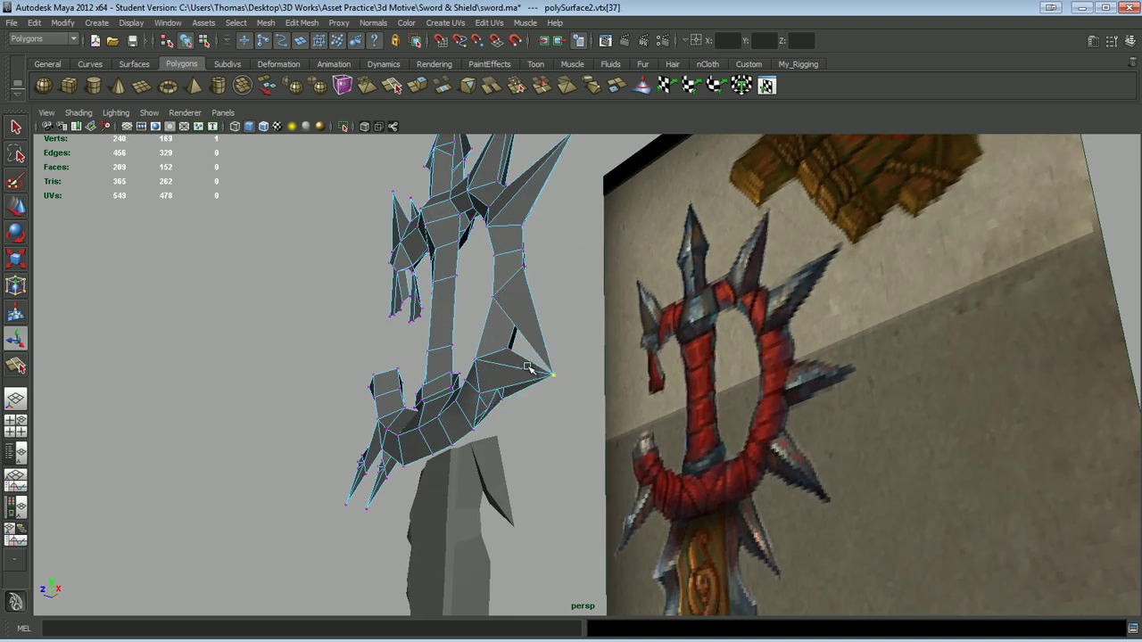
{"action": "mouse_move", "coordinate": [489, 446]}
{"action": "left_mouse_down", "text": "alt"}
{"action": "mouse_move", "coordinate": [431, 479]}
{"action": "mouse_move", "coordinate": [523, 438]}
{"action": "mouse_move", "coordinate": [496, 216]}
{"action": "left_mouse_up", "text": "alt"}
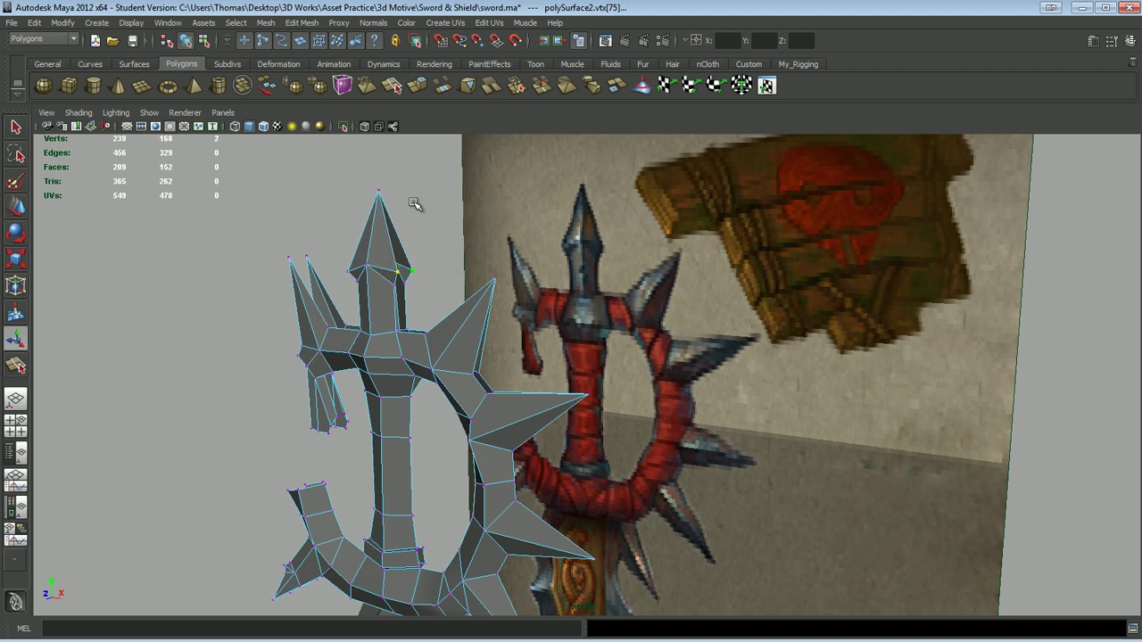
{"action": "right_click_drag", "start_coordinate": [413, 231], "coordinate": [414, 227], "text": "shift"}
{"action": "right_click_drag", "start_coordinate": [413, 231], "coordinate": [453, 345], "text": "alt"}
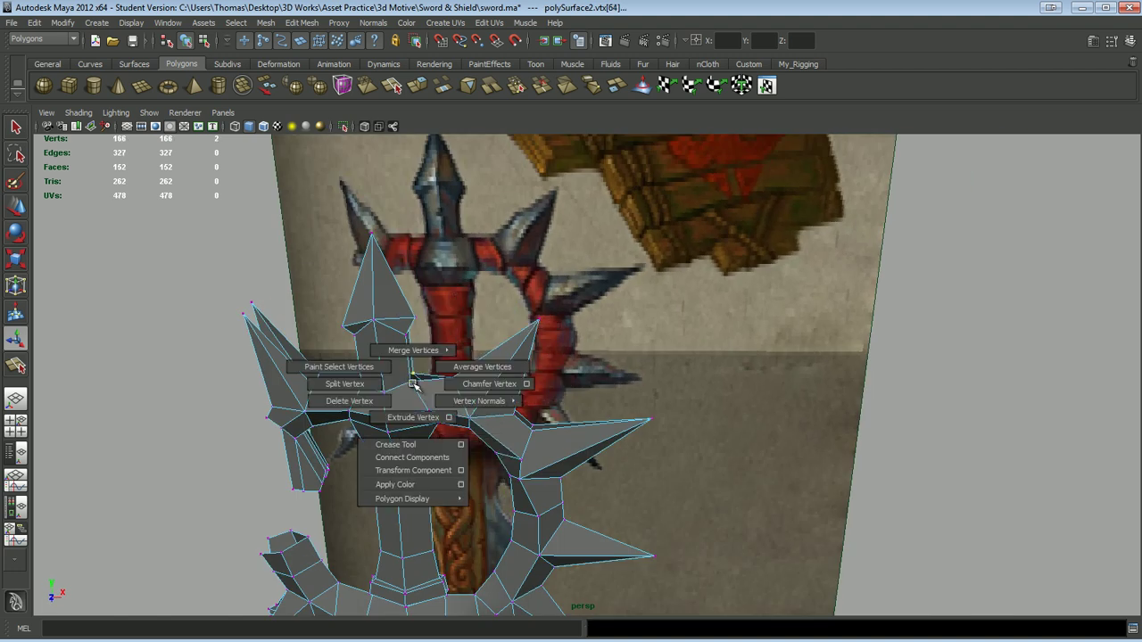
{"action": "left_click_drag", "start_coordinate": [413, 384], "coordinate": [398, 290], "text": "alt"}
{"action": "right_click", "coordinate": [399, 290], "text": "shift"}
{"action": "mouse_move", "coordinate": [403, 354]}
{"action": "left_mouse_down", "text": "alt"}
{"action": "mouse_move", "coordinate": [224, 265]}
{"action": "mouse_move", "coordinate": [386, 378]}
{"action": "mouse_move", "coordinate": [327, 301]}
{"action": "mouse_move", "coordinate": [443, 300]}
{"action": "mouse_move", "coordinate": [434, 324]}
{"action": "mouse_move", "coordinate": [486, 297]}
{"action": "mouse_move", "coordinate": [579, 282]}
{"action": "mouse_move", "coordinate": [619, 390]}
{"action": "mouse_move", "coordinate": [967, 449]}
{"action": "mouse_move", "coordinate": [607, 595]}
{"action": "mouse_move", "coordinate": [644, 476]}
{"action": "left_mouse_up", "text": "alt"}
- Merge the next seam vertex pairs to their centre
{"action": "left_click", "coordinate": [486, 297], "text": "shift"}
{"action": "right_click_drag", "start_coordinate": [631, 402], "coordinate": [630, 404], "text": "shift"}
{"action": "mouse_move", "coordinate": [631, 403]}
{"action": "left_mouse_down", "text": "alt"}
{"action": "mouse_move", "coordinate": [538, 359]}
{"action": "mouse_move", "coordinate": [526, 379]}
{"action": "left_mouse_up", "text": "alt"}
{"action": "right_click_drag", "start_coordinate": [504, 325], "coordinate": [504, 292], "text": "shift"}
{"action": "mouse_move", "coordinate": [503, 292]}
{"action": "left_mouse_down", "text": "alt"}
{"action": "mouse_move", "coordinate": [675, 471]}
{"action": "mouse_move", "coordinate": [533, 232]}
{"action": "mouse_move", "coordinate": [502, 438]}
{"action": "mouse_move", "coordinate": [229, 401]}
{"action": "mouse_move", "coordinate": [556, 482]}
{"action": "mouse_move", "coordinate": [500, 459]}
{"action": "left_mouse_up", "text": "alt"}
{"action": "left_click", "coordinate": [468, 471], "text": "shift"}
{"action": "right_click_drag", "start_coordinate": [468, 448], "coordinate": [468, 418], "text": "shift"}
{"action": "mouse_move", "coordinate": [467, 417]}
{"action": "left_mouse_down", "text": "alt"}
{"action": "mouse_move", "coordinate": [536, 464]}
{"action": "mouse_move", "coordinate": [566, 506]}
{"action": "mouse_move", "coordinate": [318, 375]}
{"action": "left_mouse_up", "text": "alt"}
- Box-select the remaining seam vertices in wireframe and weld them into single vertices
{"action": "key", "text": "4"}
{"action": "left_click", "coordinate": [304, 446], "text": "shift"}
{"action": "right_click_drag", "start_coordinate": [304, 456], "coordinate": [268, 439], "text": "shift"}
{"action": "mouse_move", "coordinate": [282, 428]}
{"action": "left_mouse_down"}
{"action": "mouse_move", "coordinate": [308, 451]}
{"action": "mouse_move", "coordinate": [509, 395]}
{"action": "mouse_move", "coordinate": [493, 272]}
{"action": "left_mouse_up"}
{"action": "key", "text": "5"}
{"action": "right_click_drag", "start_coordinate": [507, 282], "coordinate": [535, 233]}
{"action": "mouse_move", "coordinate": [535, 234]}
{"action": "left_mouse_down", "text": "alt"}
{"action": "mouse_move", "coordinate": [472, 433]}
{"action": "mouse_move", "coordinate": [652, 510]}
{"action": "mouse_move", "coordinate": [652, 372]}
{"action": "mouse_move", "coordinate": [604, 376]}
{"action": "mouse_move", "coordinate": [647, 578]}
{"action": "left_mouse_up", "text": "alt"}
{"action": "key", "text": "F8"}
{"action": "key", "text": "space"}
- Merge the selected hook vertices to their centre
{"action": "key", "text": "space"}
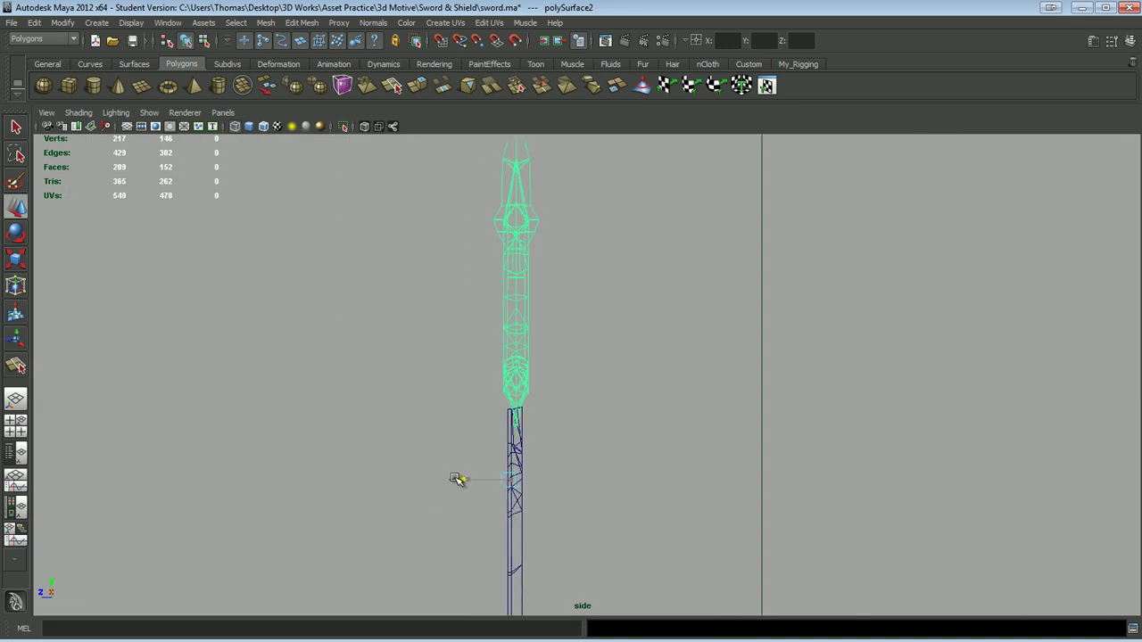
{"action": "key", "text": "space"}
{"action": "key", "text": "space"}
{"action": "mouse_move", "coordinate": [619, 497]}
{"action": "left_mouse_down", "text": "alt"}
{"action": "mouse_move", "coordinate": [678, 447]}
{"action": "mouse_move", "coordinate": [737, 428]}
{"action": "mouse_move", "coordinate": [764, 388]}
{"action": "mouse_move", "coordinate": [620, 326]}
{"action": "mouse_move", "coordinate": [470, 332]}
{"action": "left_mouse_up", "text": "alt"}
{"action": "key", "text": "F9"}
{"action": "scroll", "coordinate": [736, 427], "scroll_direction": "up", "scroll_amount": 5}
{"action": "scroll", "coordinate": [470, 332], "scroll_direction": "up", "scroll_amount": 2}
{"action": "left_click_drag", "start_coordinate": [446, 273], "coordinate": [418, 310]}
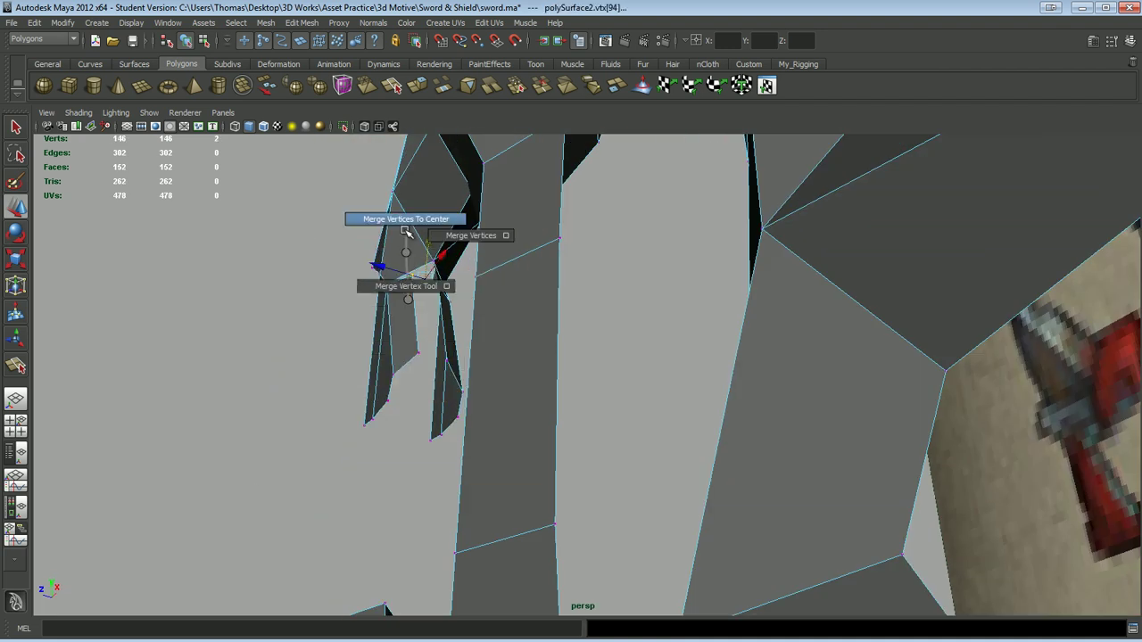
{"action": "mouse_move", "coordinate": [446, 379]}
{"action": "left_mouse_down", "text": "alt"}
{"action": "mouse_move", "coordinate": [423, 396]}
{"action": "mouse_move", "coordinate": [488, 278]}
{"action": "mouse_move", "coordinate": [437, 406]}
{"action": "left_mouse_up", "text": "alt"}
- Extrude the hook's end edge to lengthen the prong
{"action": "key", "text": "F10"}
{"action": "left_click", "coordinate": [351, 267]}
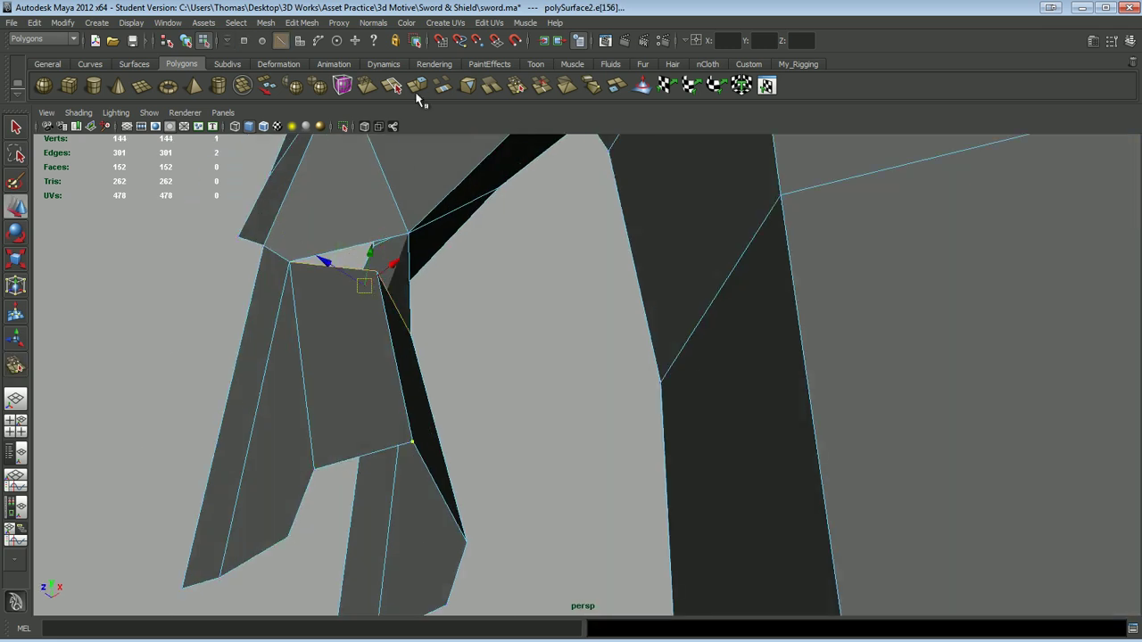
{"action": "key", "text": "F9"}
{"action": "left_click", "coordinate": [293, 253]}
{"action": "mouse_move", "coordinate": [290, 253]}
{"action": "left_mouse_down", "text": "alt"}
{"action": "mouse_move", "coordinate": [342, 282]}
{"action": "mouse_move", "coordinate": [400, 420]}
{"action": "mouse_move", "coordinate": [495, 453]}
{"action": "mouse_move", "coordinate": [383, 331]}
{"action": "left_mouse_up", "text": "alt"}
{"action": "right_click_drag", "start_coordinate": [382, 332], "coordinate": [352, 333]}
{"action": "left_click_drag", "start_coordinate": [357, 429], "coordinate": [477, 456], "text": "alt"}
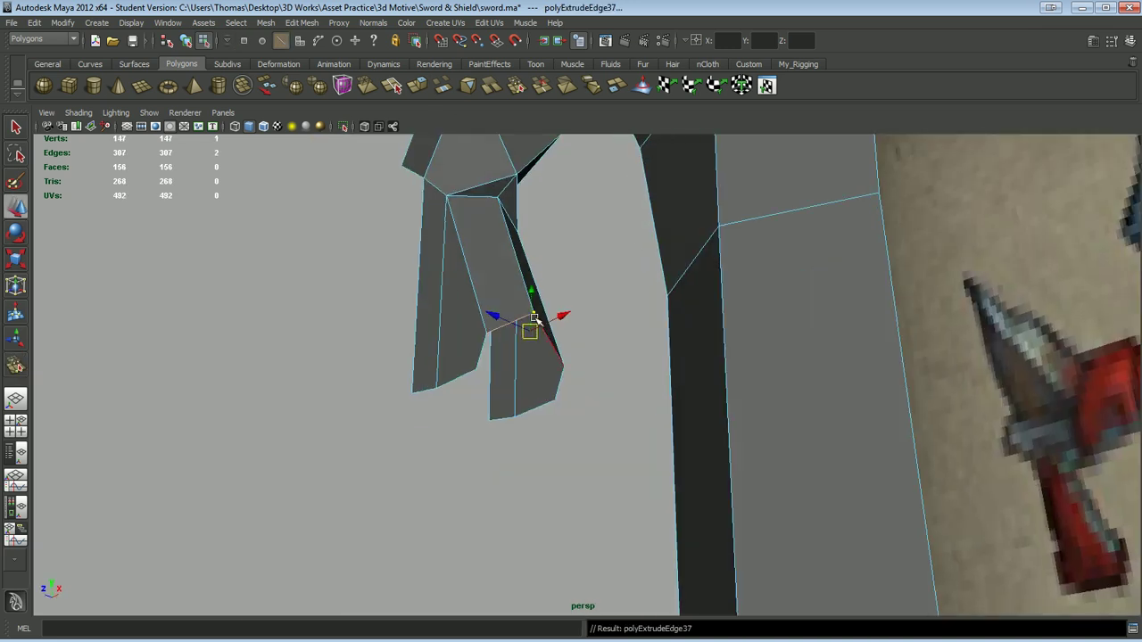
{"action": "key", "text": "q"}
{"action": "right_click_drag", "start_coordinate": [497, 384], "coordinate": [454, 388]}
{"action": "right_click", "coordinate": [482, 415], "text": "shift"}
{"action": "left_click_drag", "start_coordinate": [485, 387], "coordinate": [327, 510], "text": "alt"}
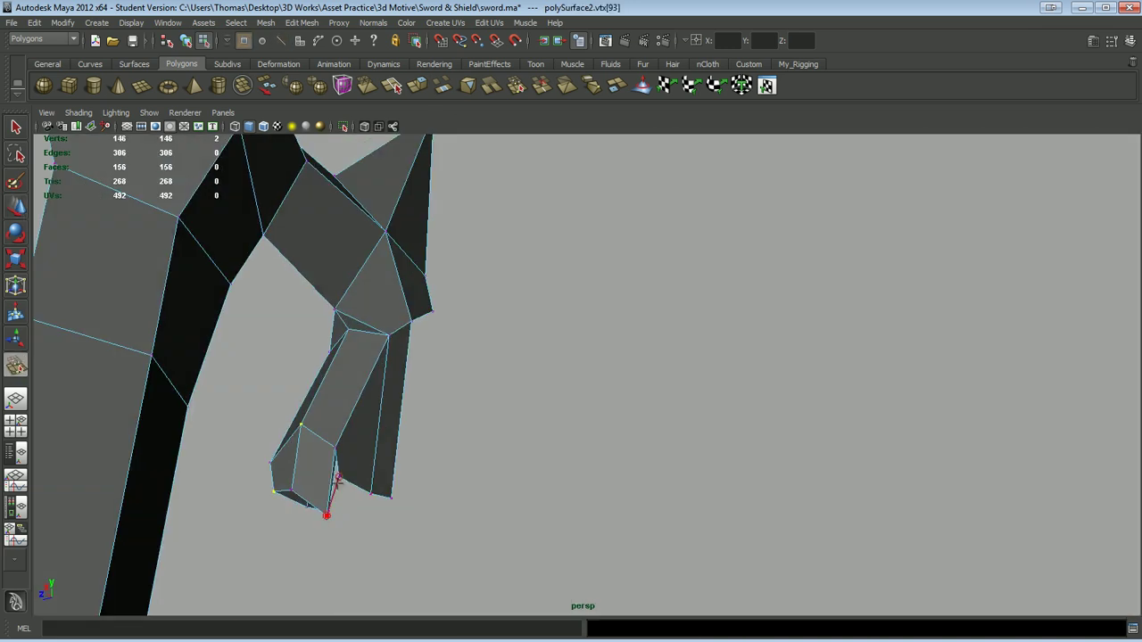
- Weld the prong's two loose vertex pairs onto the guard with the Merge Vertex Tool
{"action": "key", "text": "space"}
{"action": "key", "text": "space"}
{"action": "scroll", "coordinate": [654, 303], "scroll_direction": "up", "scroll_amount": 5}
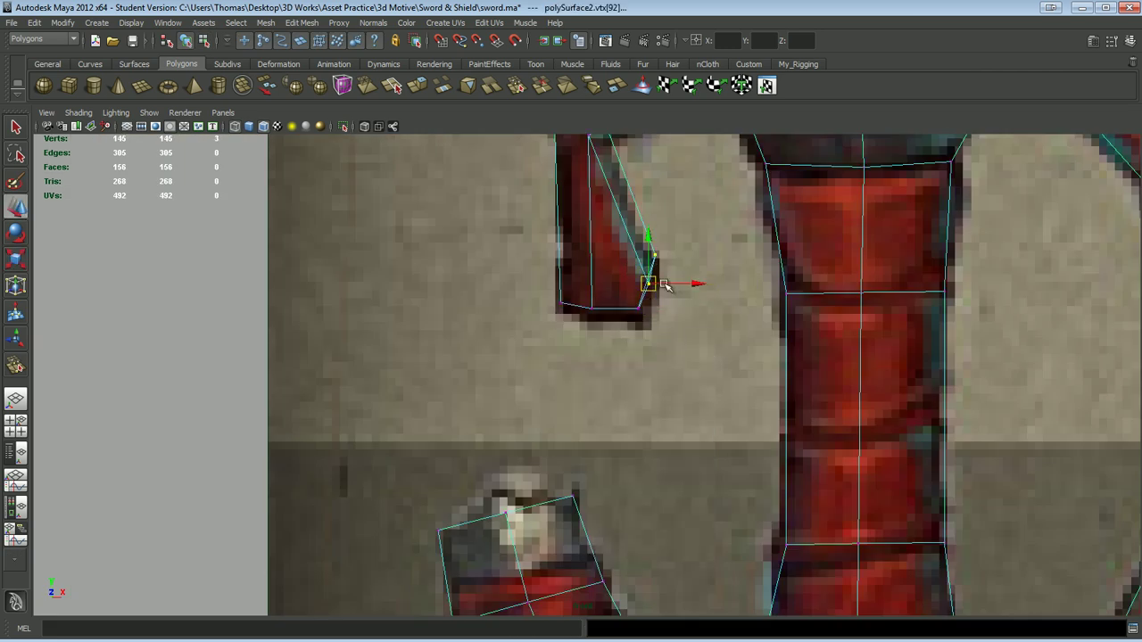
{"action": "scroll", "coordinate": [648, 280], "scroll_direction": "down", "scroll_amount": 5}
{"action": "left_click_drag", "start_coordinate": [639, 497], "coordinate": [479, 89], "text": "alt"}
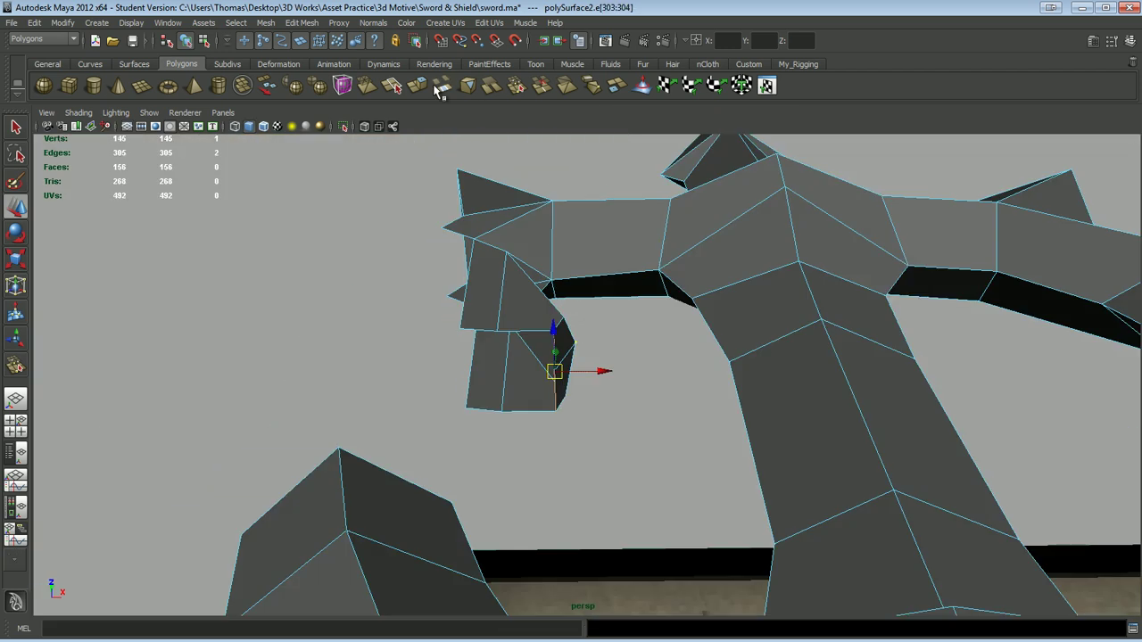
{"action": "right_click_drag", "start_coordinate": [470, 349], "coordinate": [470, 349]}
{"action": "scroll", "coordinate": [604, 403], "scroll_direction": "up", "scroll_amount": 5}
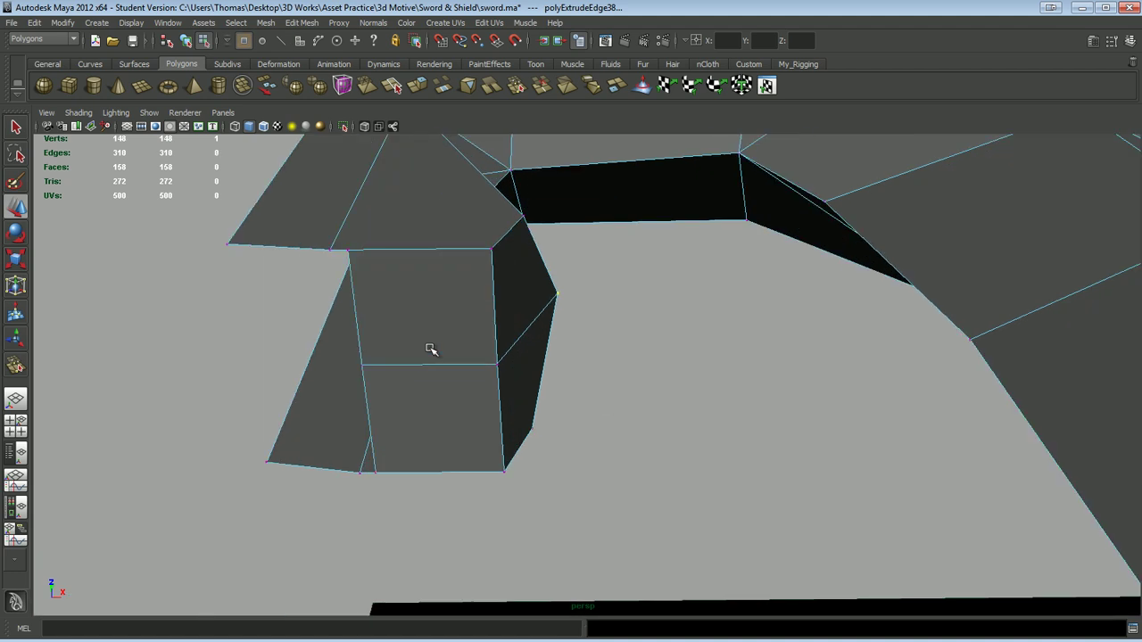
{"action": "left_click_drag", "start_coordinate": [391, 362], "coordinate": [617, 395], "text": "alt"}
{"action": "right_click_drag", "start_coordinate": [564, 392], "coordinate": [565, 402], "text": "shift"}
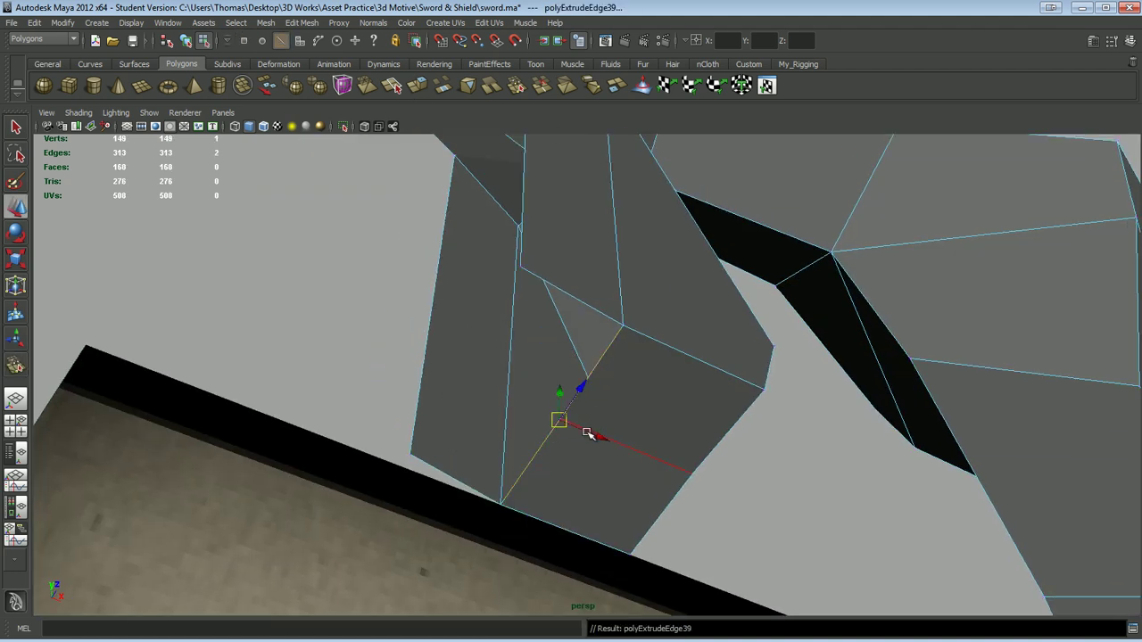
{"action": "mouse_move", "coordinate": [477, 382]}
{"action": "left_mouse_down", "text": "alt"}
{"action": "mouse_move", "coordinate": [356, 561]}
{"action": "mouse_move", "coordinate": [483, 368]}
{"action": "left_mouse_up", "text": "alt"}
{"action": "right_click_drag", "start_coordinate": [484, 369], "coordinate": [485, 476]}
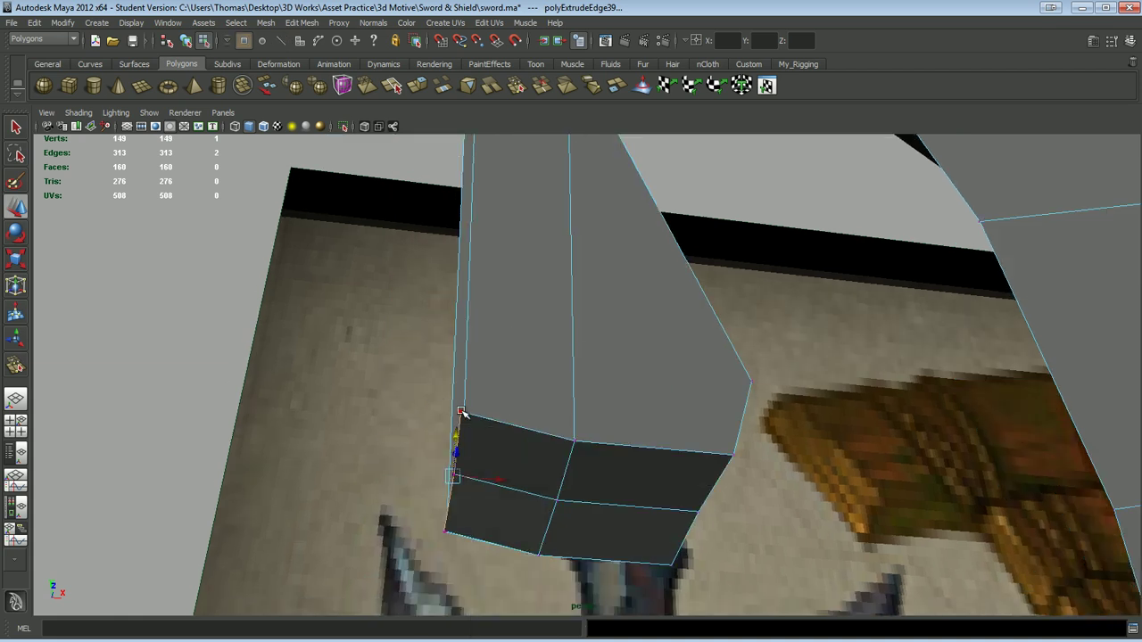
{"action": "right_click_drag", "start_coordinate": [465, 424], "coordinate": [465, 424], "text": "shift"}
{"action": "mouse_move", "coordinate": [464, 424]}
{"action": "left_mouse_down", "text": "alt"}
{"action": "mouse_move", "coordinate": [553, 437]}
{"action": "mouse_move", "coordinate": [684, 316]}
{"action": "mouse_move", "coordinate": [443, 375]}
{"action": "mouse_move", "coordinate": [682, 378]}
{"action": "left_mouse_up", "text": "alt"}
- Select the prong's open edges and the two vertices still to weld
{"action": "left_click_drag", "start_coordinate": [627, 456], "coordinate": [538, 121], "text": "alt"}
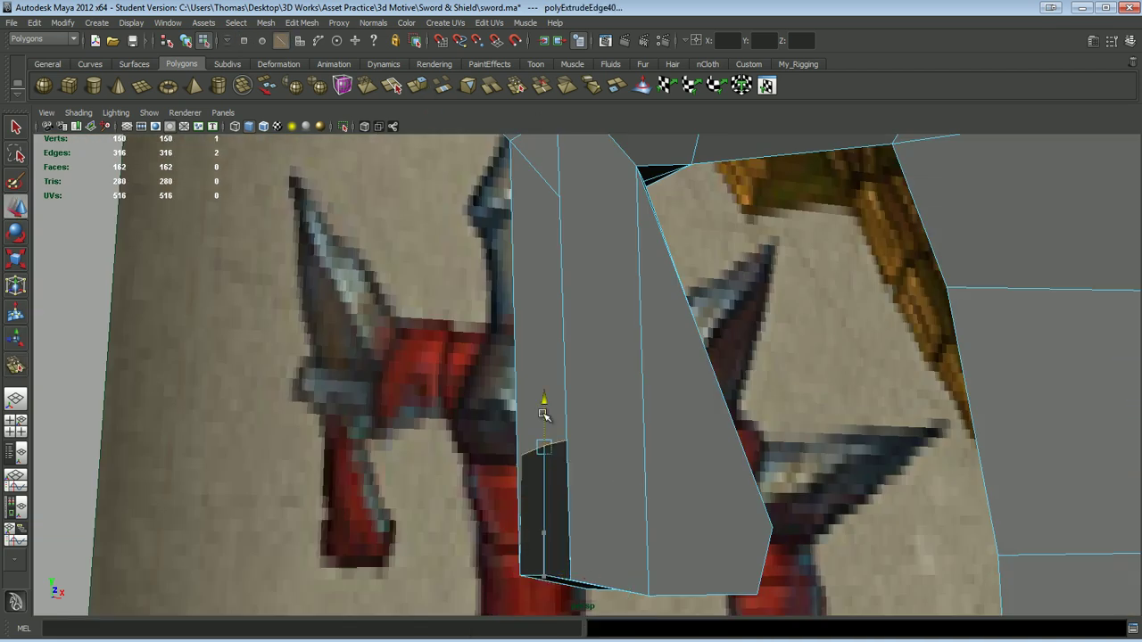
{"action": "left_click_drag", "start_coordinate": [544, 546], "coordinate": [564, 415], "text": "alt"}
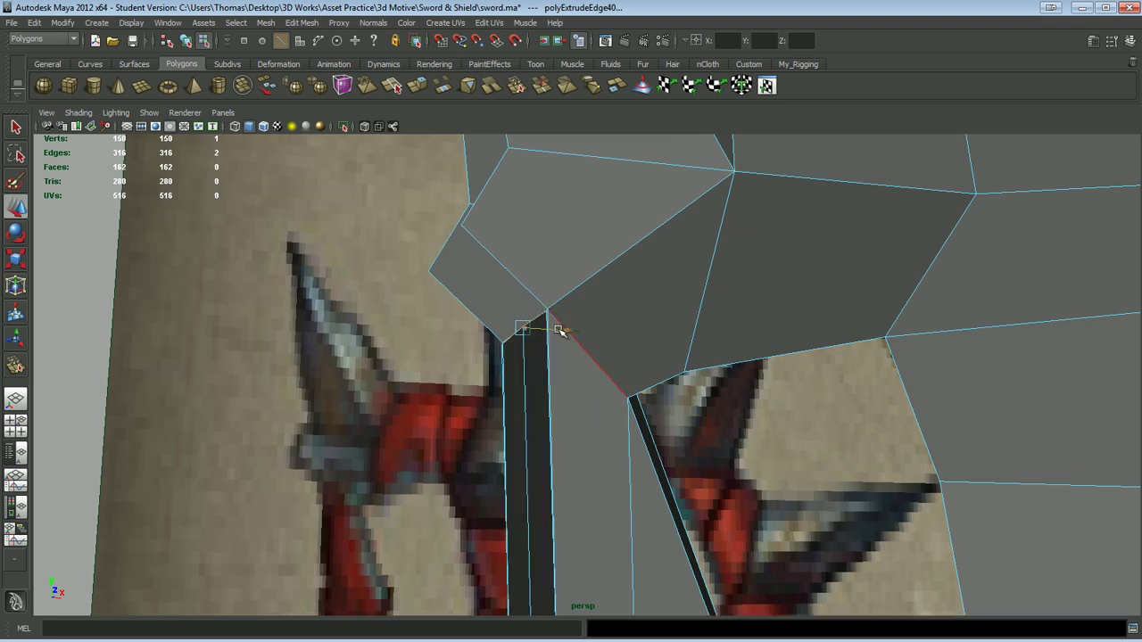
{"action": "left_click_drag", "start_coordinate": [532, 364], "coordinate": [713, 358], "text": "alt"}
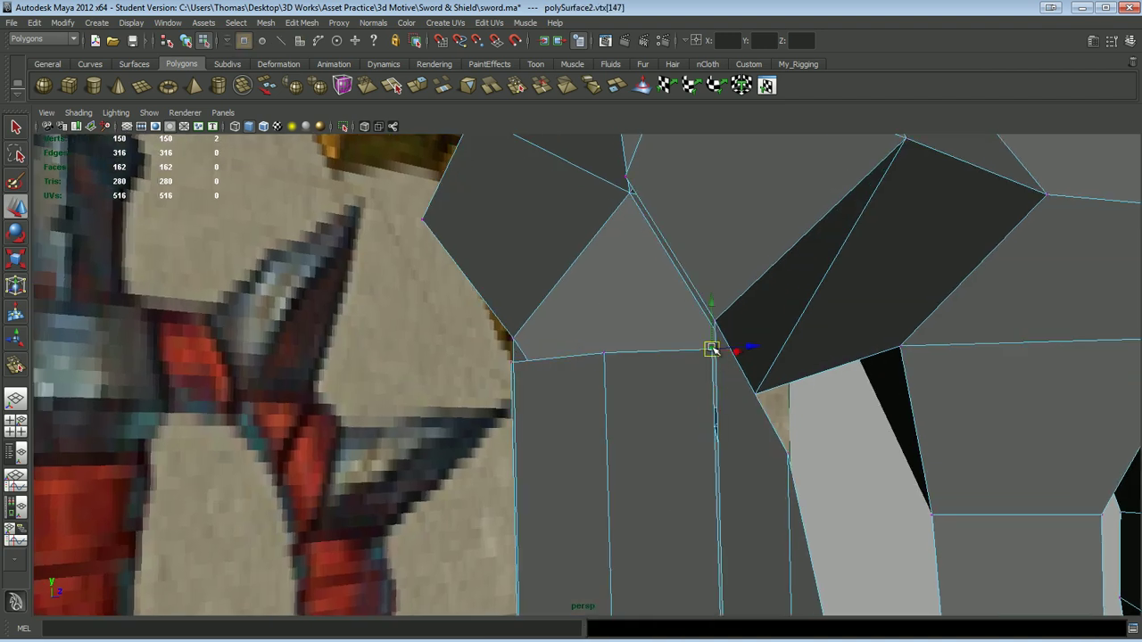
{"action": "mouse_move", "coordinate": [604, 353]}
{"action": "left_mouse_down", "text": "alt"}
{"action": "mouse_move", "coordinate": [544, 459]}
{"action": "mouse_move", "coordinate": [554, 530]}
{"action": "mouse_move", "coordinate": [523, 497]}
{"action": "mouse_move", "coordinate": [425, 574]}
{"action": "mouse_move", "coordinate": [564, 516]}
{"action": "mouse_move", "coordinate": [491, 528]}
{"action": "mouse_move", "coordinate": [512, 360]}
{"action": "mouse_move", "coordinate": [725, 531]}
{"action": "mouse_move", "coordinate": [604, 477]}
{"action": "mouse_move", "coordinate": [521, 461]}
{"action": "mouse_move", "coordinate": [529, 473]}
{"action": "left_mouse_up", "text": "alt"}
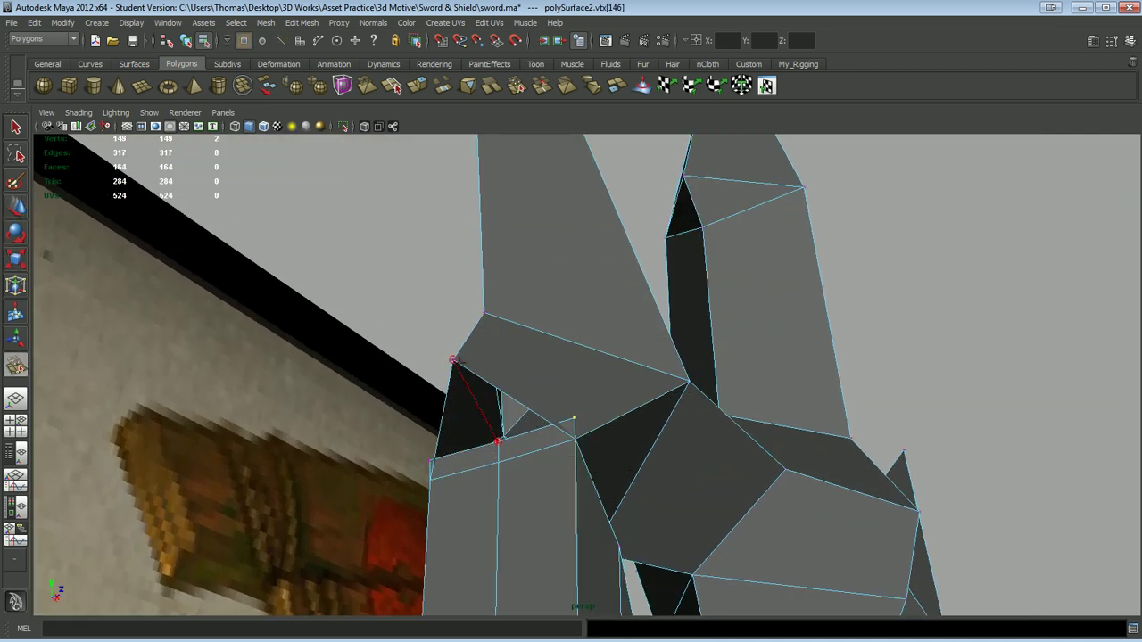
{"action": "scroll", "coordinate": [429, 477], "scroll_direction": "down", "scroll_amount": 5}
{"action": "left_click_drag", "start_coordinate": [428, 478], "coordinate": [721, 520], "text": "alt"}
- Box-select the blade's top vertices, then return to object selection
{"action": "key", "text": "F8"}
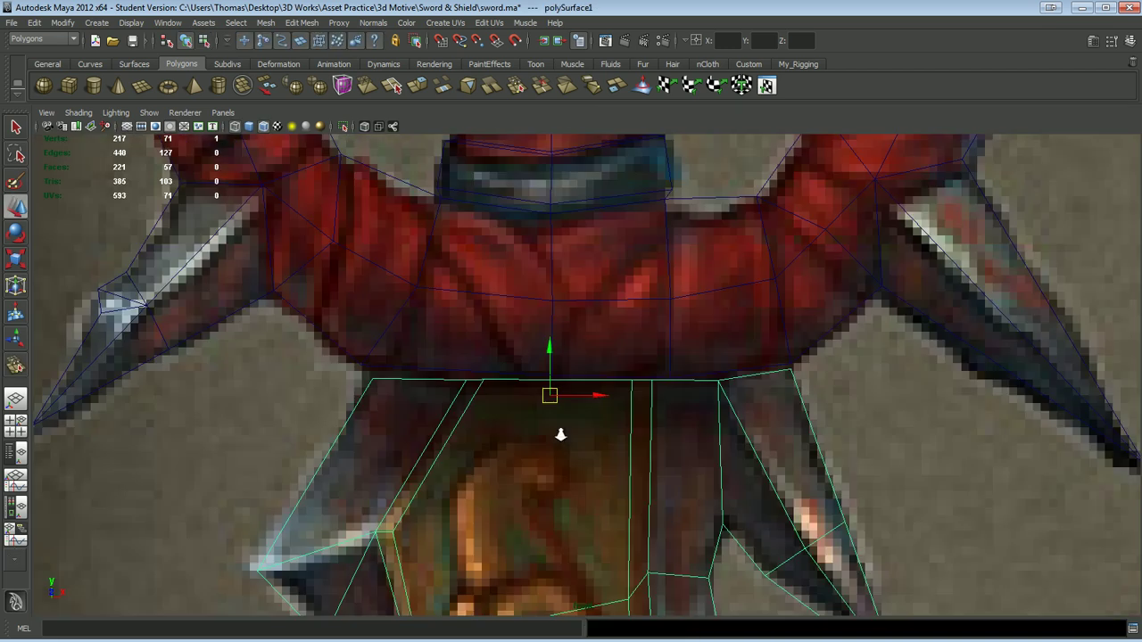
{"action": "left_click", "coordinate": [368, 362]}
{"action": "left_click_drag", "start_coordinate": [444, 363], "coordinate": [470, 385], "text": "shift"}
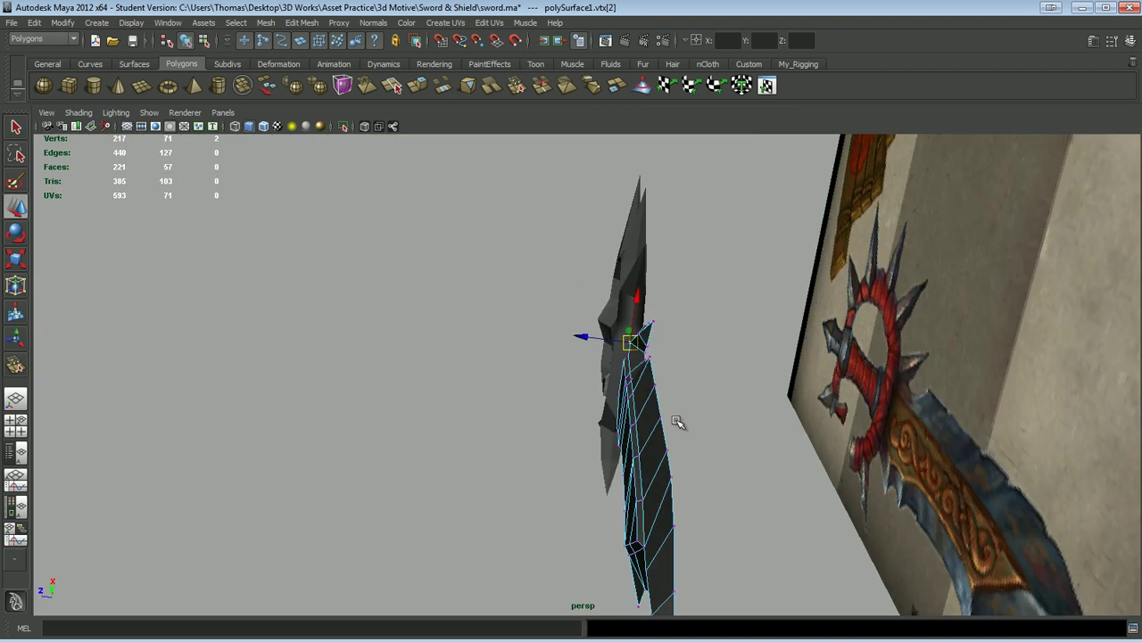
{"action": "right_click_drag", "start_coordinate": [619, 312], "coordinate": [589, 277]}
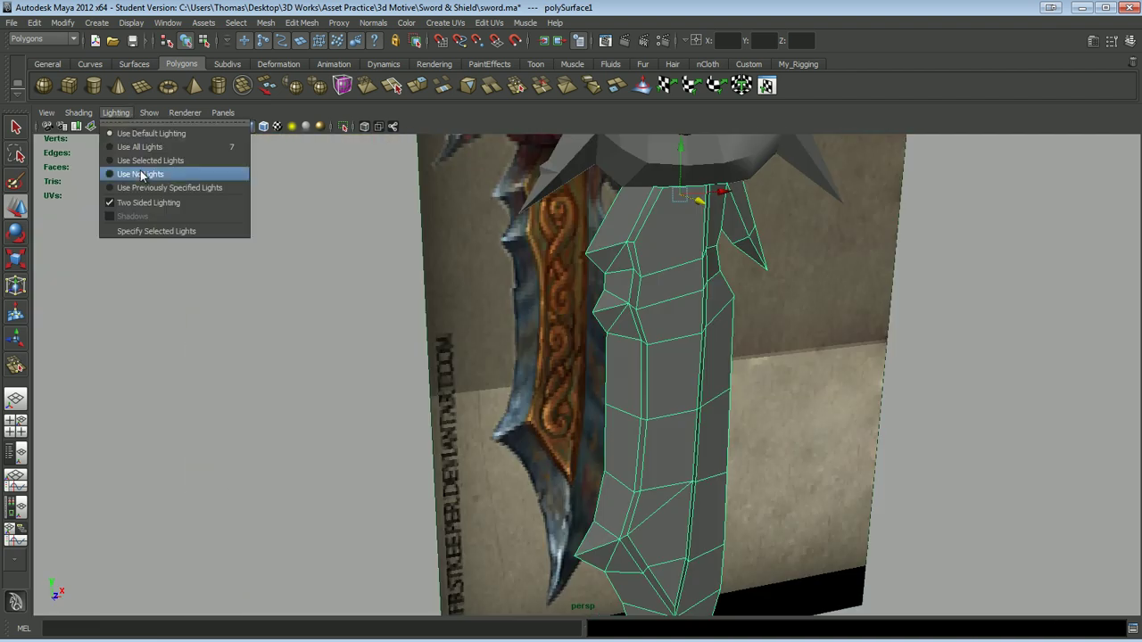
- Select the crossguard and centre its pivot with Modify > Center Pivot
{"action": "left_click", "coordinate": [201, 173]}
{"action": "mouse_move", "coordinate": [535, 330]}
{"action": "left_mouse_down", "text": "alt"}
{"action": "mouse_move", "coordinate": [551, 327]}
{"action": "mouse_move", "coordinate": [556, 306]}
{"action": "mouse_move", "coordinate": [612, 306]}
{"action": "mouse_move", "coordinate": [623, 341]}
{"action": "mouse_move", "coordinate": [681, 291]}
{"action": "mouse_move", "coordinate": [531, 241]}
{"action": "left_mouse_up", "text": "alt"}
{"action": "left_click", "coordinate": [531, 241]}
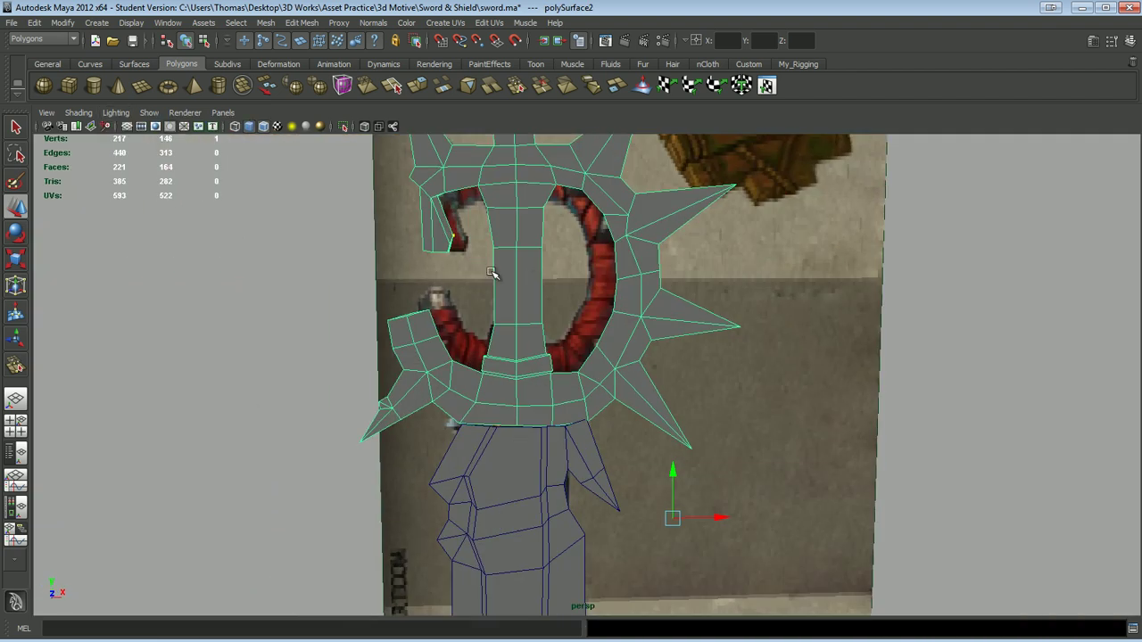
{"action": "left_click", "coordinate": [60, 23]}
{"action": "left_click", "coordinate": [61, 23]}
{"action": "left_click", "coordinate": [61, 24]}
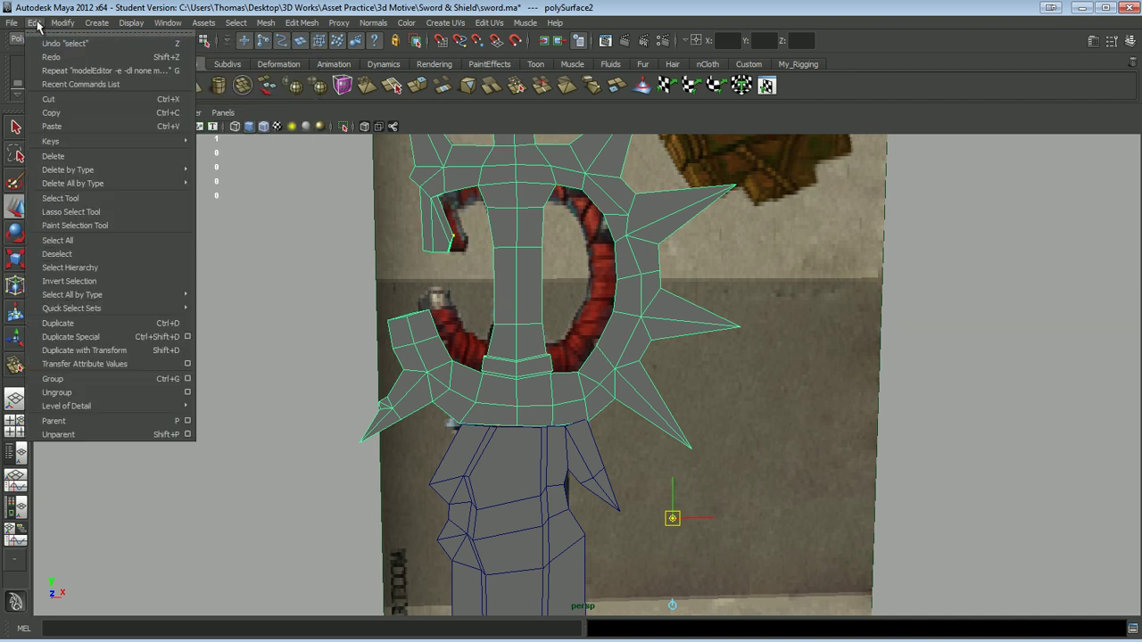
{"action": "left_click", "coordinate": [87, 156]}
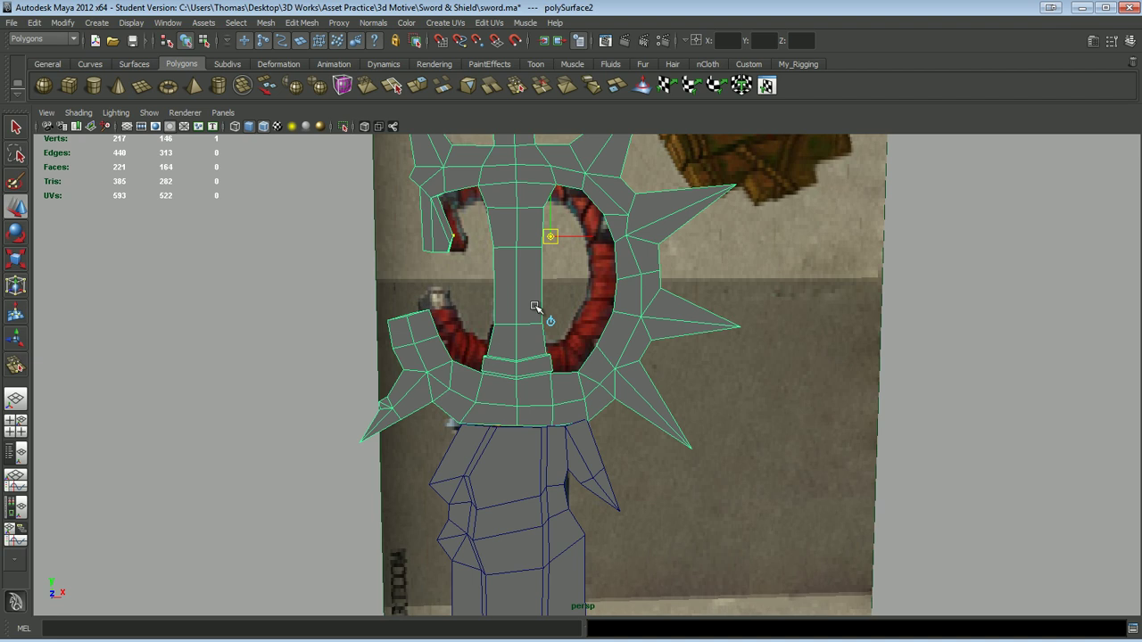
{"action": "left_click_drag", "start_coordinate": [536, 308], "coordinate": [614, 397], "text": "alt"}
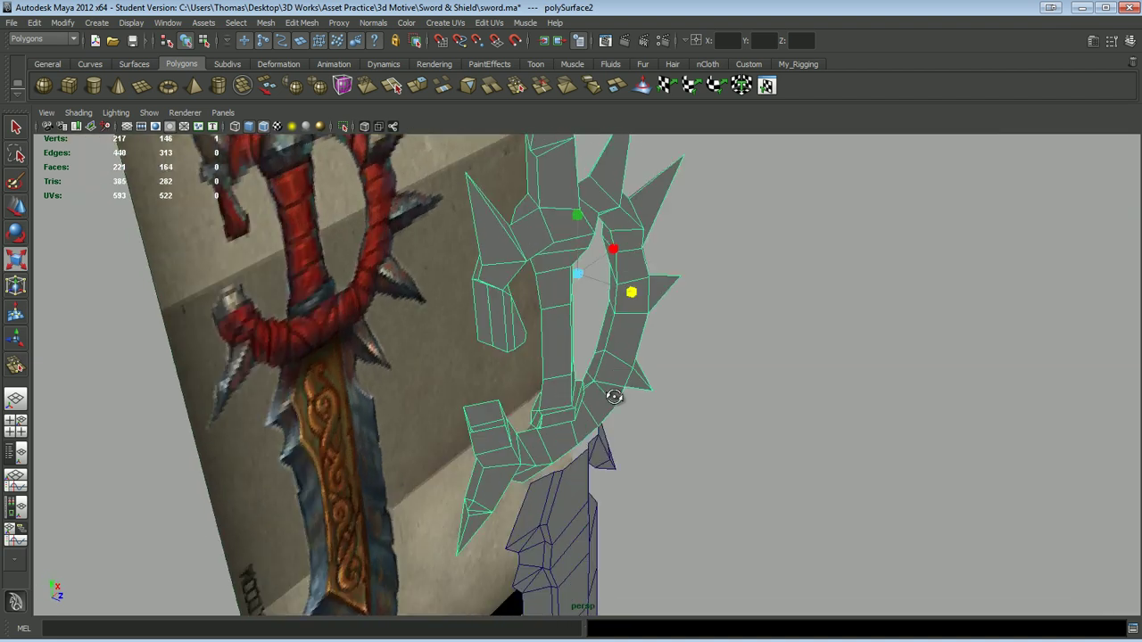
- Weld the crossguard's stray vertex onto its neighbour
{"action": "key", "text": "f"}
{"action": "left_click", "coordinate": [476, 515], "text": "shift"}
{"action": "mouse_move", "coordinate": [473, 566]}
{"action": "right_mouse_down", "text": "shift"}
{"action": "mouse_move", "coordinate": [473, 375]}
{"action": "mouse_move", "coordinate": [499, 361]}
{"action": "right_mouse_up", "text": "shift"}
{"action": "mouse_move", "coordinate": [499, 360]}
{"action": "left_mouse_down", "text": "alt"}
{"action": "mouse_move", "coordinate": [670, 387]}
{"action": "mouse_move", "coordinate": [657, 351]}
{"action": "mouse_move", "coordinate": [673, 311]}
{"action": "mouse_move", "coordinate": [587, 263]}
{"action": "mouse_move", "coordinate": [665, 237]}
{"action": "mouse_move", "coordinate": [514, 258]}
{"action": "mouse_move", "coordinate": [492, 312]}
{"action": "mouse_move", "coordinate": [400, 312]}
{"action": "mouse_move", "coordinate": [596, 411]}
{"action": "mouse_move", "coordinate": [349, 378]}
{"action": "mouse_move", "coordinate": [581, 338]}
{"action": "left_mouse_up", "text": "alt"}
{"action": "left_click", "coordinate": [595, 411]}
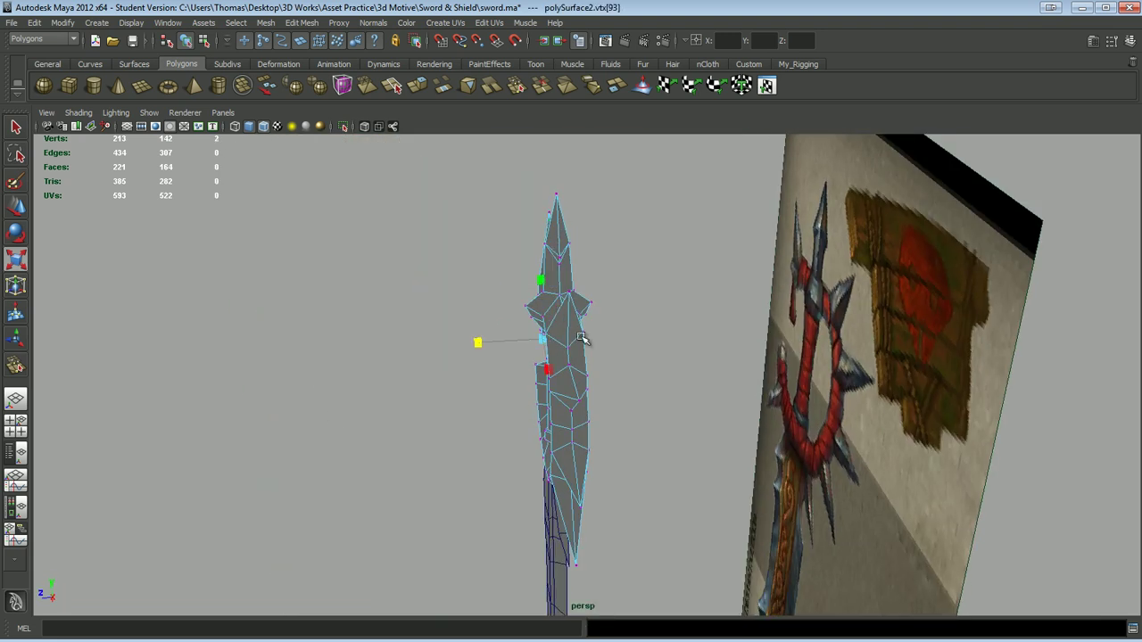
- Undo the stray scaling of the guard's centre-line vertices and save the scene
{"action": "key", "text": "ctrl+z"}
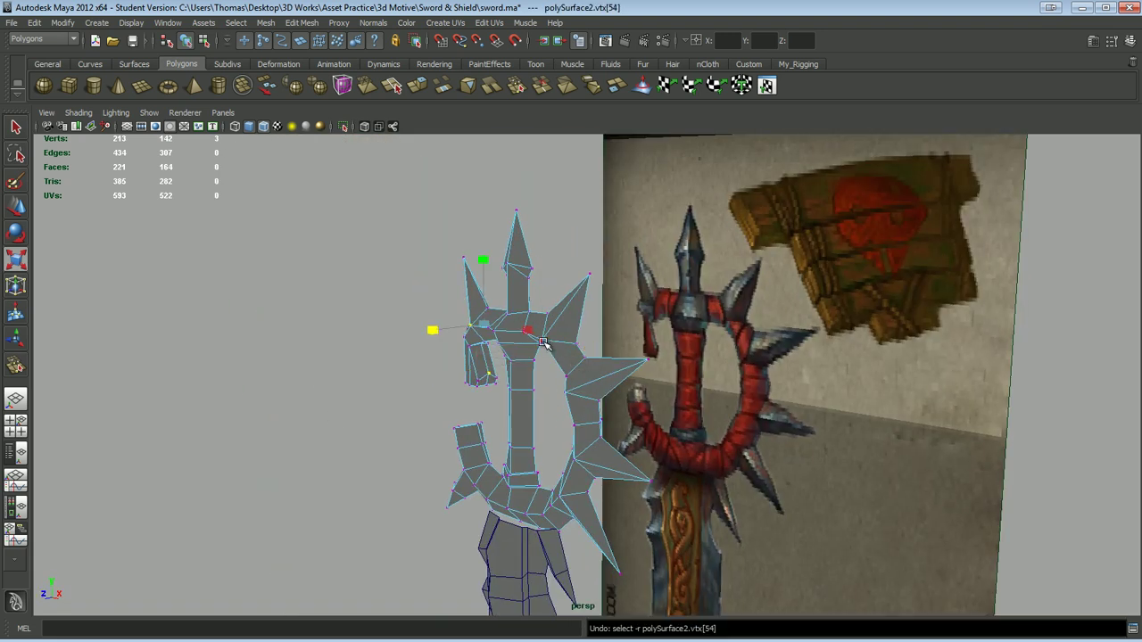
{"action": "mouse_move", "coordinate": [544, 342]}
{"action": "left_mouse_down", "text": "alt"}
{"action": "mouse_move", "coordinate": [454, 374]}
{"action": "mouse_move", "coordinate": [706, 374]}
{"action": "mouse_move", "coordinate": [642, 443]}
{"action": "mouse_move", "coordinate": [550, 297]}
{"action": "mouse_move", "coordinate": [474, 252]}
{"action": "mouse_move", "coordinate": [607, 459]}
{"action": "mouse_move", "coordinate": [517, 395]}
{"action": "left_mouse_up", "text": "alt"}
{"action": "key", "text": "ctrl+z"}
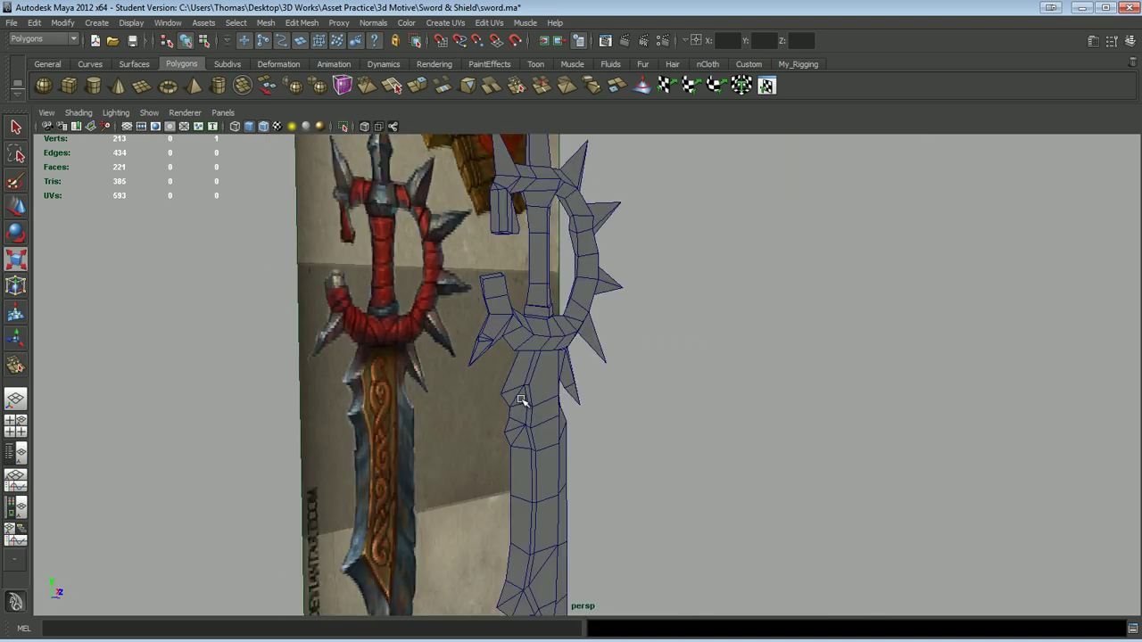
{"action": "scroll", "coordinate": [518, 395], "scroll_direction": "up", "scroll_amount": 5}
{"action": "left_click", "coordinate": [496, 479]}
{"action": "left_click_drag", "start_coordinate": [496, 479], "coordinate": [531, 314], "text": "alt"}
{"action": "mouse_move", "coordinate": [578, 268]}
{"action": "left_mouse_down", "text": "alt"}
{"action": "mouse_move", "coordinate": [542, 319]}
{"action": "mouse_move", "coordinate": [540, 347]}
{"action": "mouse_move", "coordinate": [428, 401]}
{"action": "mouse_move", "coordinate": [572, 312]}
{"action": "mouse_move", "coordinate": [518, 309]}
{"action": "mouse_move", "coordinate": [596, 289]}
{"action": "mouse_move", "coordinate": [503, 344]}
{"action": "left_mouse_up", "text": "alt"}
{"action": "key", "text": "ctrl+s"}
- Mirror polySurface1 with Mesh > Mirror Geometry to build the blade's other half
{"action": "key", "text": "Return"}
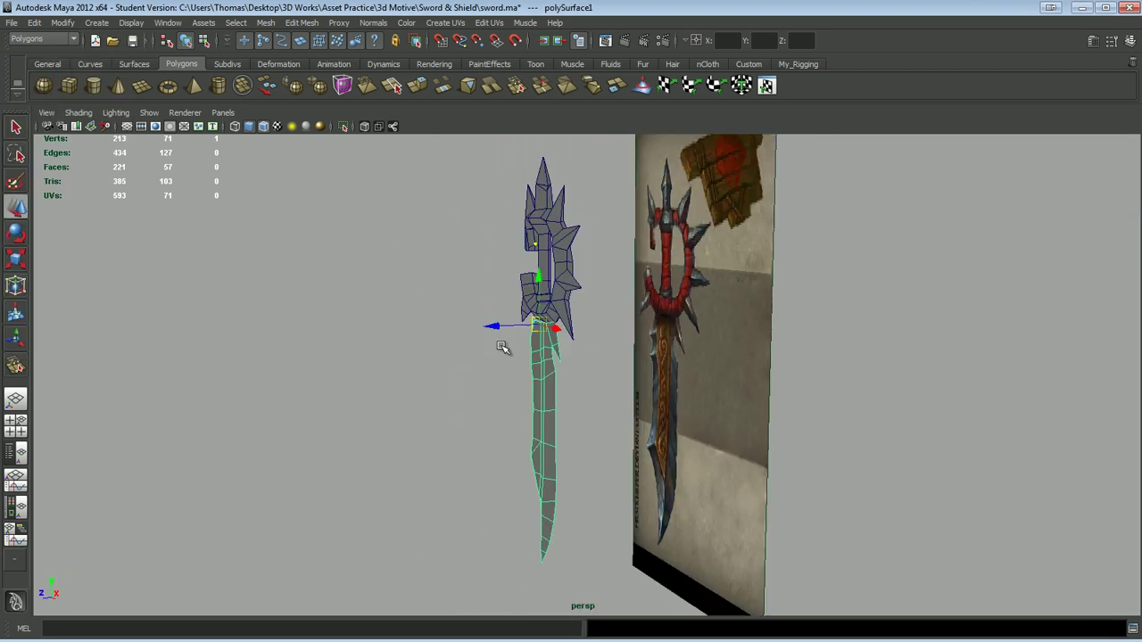
{"action": "scroll", "coordinate": [502, 344], "scroll_direction": "up", "scroll_amount": 3}
{"action": "left_click", "coordinate": [265, 23]}
{"action": "left_click", "coordinate": [303, 540]}
{"action": "left_click_drag", "start_coordinate": [326, 318], "coordinate": [787, 317], "text": "alt"}
{"action": "scroll", "coordinate": [488, 269], "scroll_direction": "up", "scroll_amount": 5}
- Inspect the mirrored blade in the four-view layout, the front view and perspective
{"action": "right_click", "coordinate": [489, 270]}
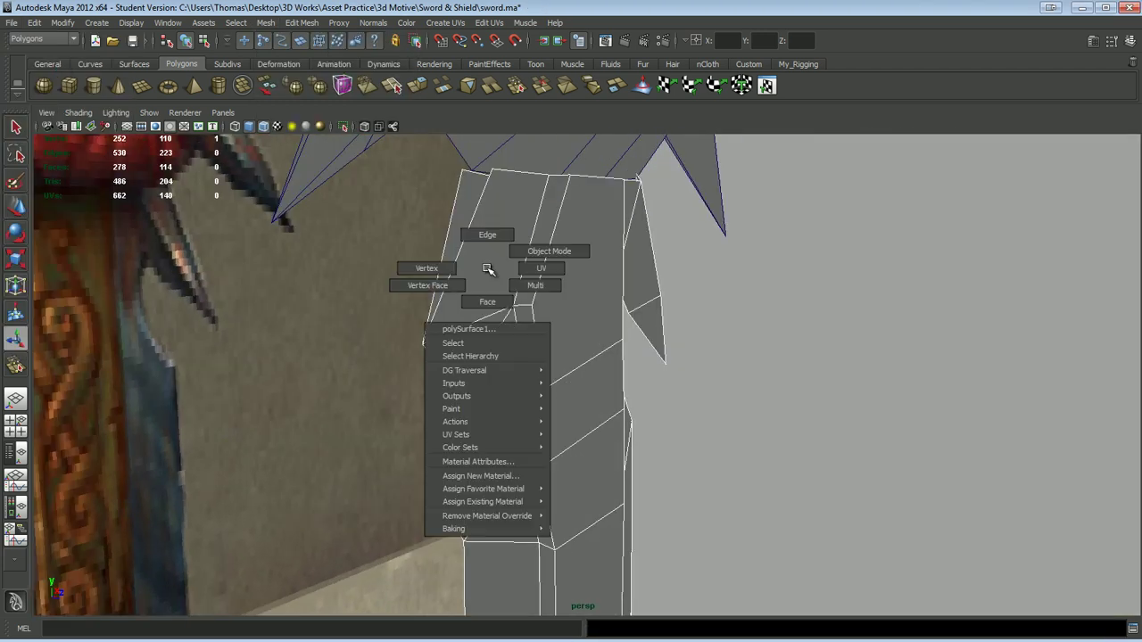
{"action": "mouse_move", "coordinate": [492, 169]}
{"action": "left_mouse_down", "text": "alt"}
{"action": "mouse_move", "coordinate": [372, 227]}
{"action": "mouse_move", "coordinate": [741, 214]}
{"action": "mouse_move", "coordinate": [545, 273]}
{"action": "mouse_move", "coordinate": [478, 386]}
{"action": "left_mouse_up", "text": "alt"}
{"action": "key", "text": "space"}
{"action": "key", "text": "space"}
{"action": "scroll", "coordinate": [528, 531], "scroll_direction": "up", "scroll_amount": 3}
{"action": "mouse_move", "coordinate": [593, 336]}
{"action": "middle_mouse_down", "text": "alt"}
{"action": "mouse_move", "coordinate": [439, 372]}
{"action": "mouse_move", "coordinate": [592, 357]}
{"action": "mouse_move", "coordinate": [397, 330]}
{"action": "middle_mouse_up", "text": "alt"}
{"action": "scroll", "coordinate": [446, 381], "scroll_direction": "down", "scroll_amount": 3}
{"action": "key", "text": "space"}
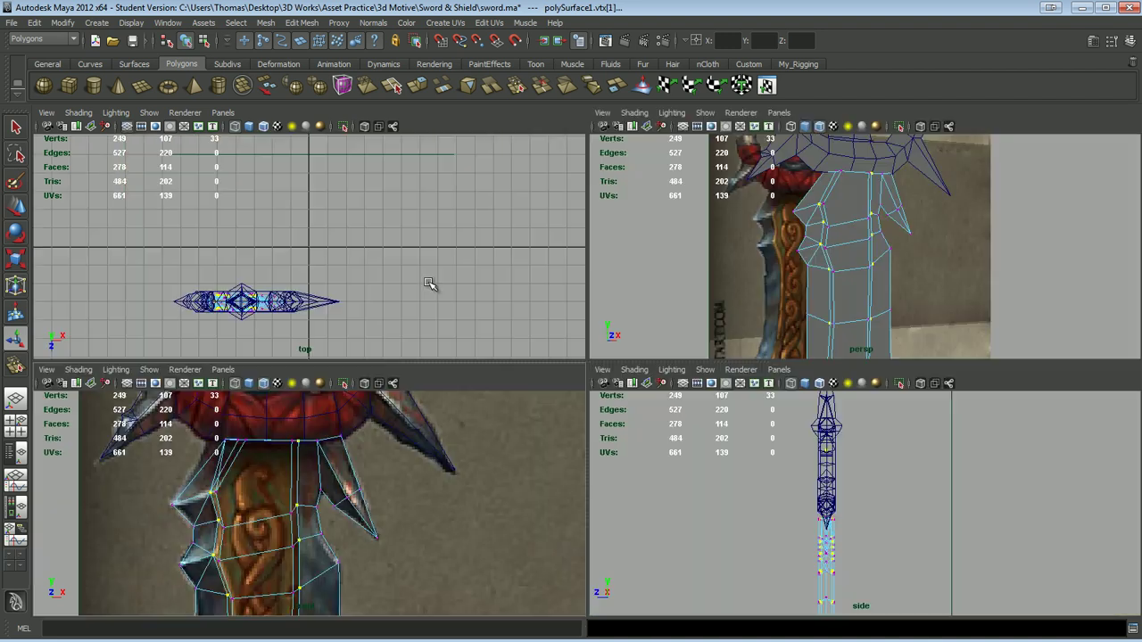
{"action": "key", "text": "space"}
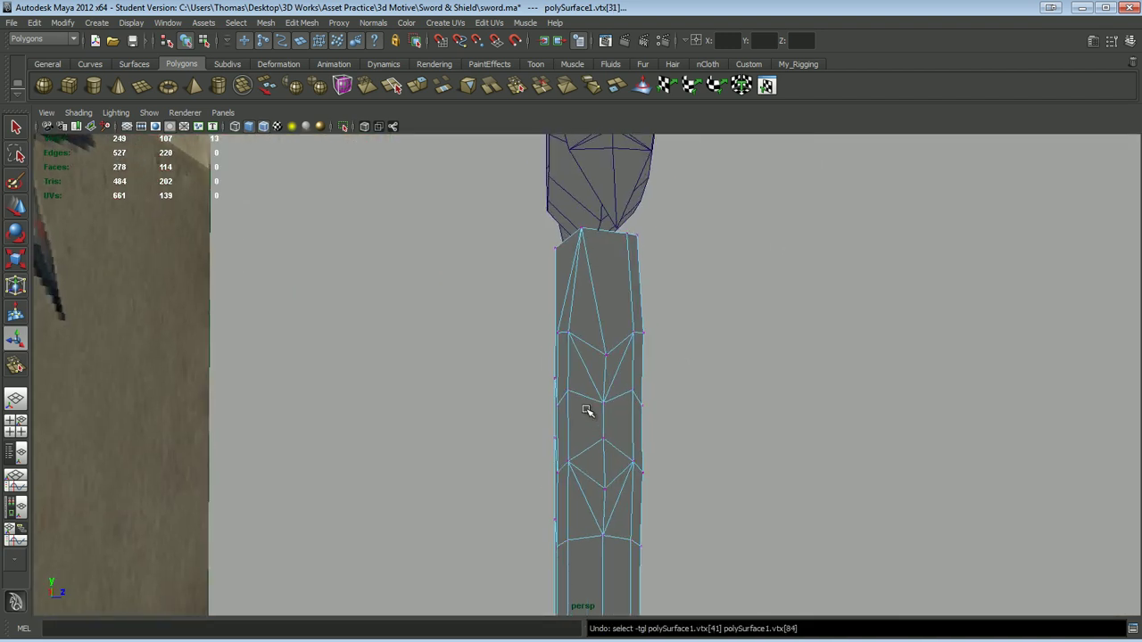
- Merge a vertex on the blade's centre seam and select an edge loop on the blade
{"action": "mouse_move", "coordinate": [600, 235]}
{"action": "left_mouse_down", "text": "alt"}
{"action": "mouse_move", "coordinate": [553, 262]}
{"action": "mouse_move", "coordinate": [610, 275]}
{"action": "mouse_move", "coordinate": [479, 388]}
{"action": "left_mouse_up", "text": "alt"}
{"action": "mouse_move", "coordinate": [479, 387]}
{"action": "middle_mouse_down", "text": "alt"}
{"action": "mouse_move", "coordinate": [558, 285]}
{"action": "mouse_move", "coordinate": [509, 574]}
{"action": "middle_mouse_up", "text": "alt"}
{"action": "left_click", "coordinate": [504, 566]}
{"action": "left_click_drag", "start_coordinate": [523, 263], "coordinate": [561, 383], "text": "alt"}
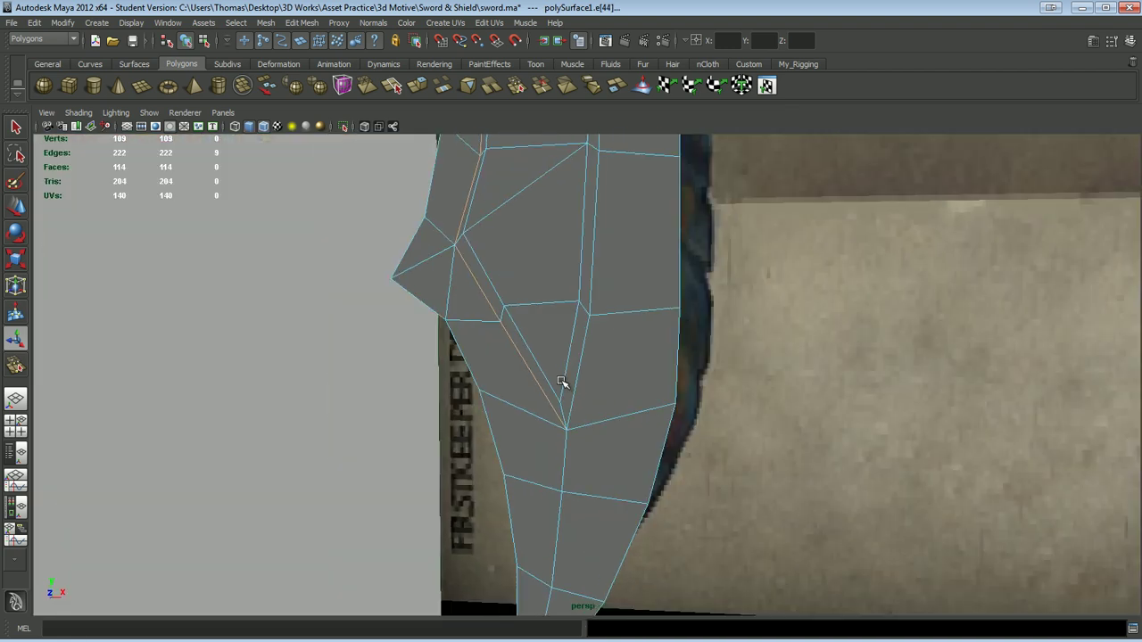
{"action": "right_click_drag", "start_coordinate": [561, 383], "coordinate": [624, 497], "text": "alt"}
{"action": "left_click_drag", "start_coordinate": [624, 497], "coordinate": [528, 415], "text": "alt"}
{"action": "mouse_move", "coordinate": [611, 533]}
{"action": "left_mouse_down", "text": "alt"}
{"action": "mouse_move", "coordinate": [556, 401]}
{"action": "mouse_move", "coordinate": [625, 377]}
{"action": "mouse_move", "coordinate": [574, 332]}
{"action": "left_mouse_up", "text": "alt"}
{"action": "middle_click_drag", "start_coordinate": [574, 331], "coordinate": [654, 549], "text": "alt"}
{"action": "mouse_move", "coordinate": [654, 549]}
{"action": "left_mouse_down", "text": "alt"}
{"action": "mouse_move", "coordinate": [538, 521]}
{"action": "mouse_move", "coordinate": [581, 594]}
{"action": "mouse_move", "coordinate": [612, 332]}
{"action": "left_mouse_up", "text": "alt"}
- Switch the blade to vertex mode and select its top row of vertices
{"action": "right_click", "coordinate": [649, 317]}
{"action": "mouse_move", "coordinate": [612, 331]}
{"action": "right_mouse_down", "text": "alt"}
{"action": "mouse_move", "coordinate": [649, 317]}
{"action": "mouse_move", "coordinate": [604, 367]}
{"action": "mouse_move", "coordinate": [556, 316]}
{"action": "right_mouse_up", "text": "alt"}
{"action": "right_click", "coordinate": [604, 367]}
{"action": "right_click", "coordinate": [556, 316]}
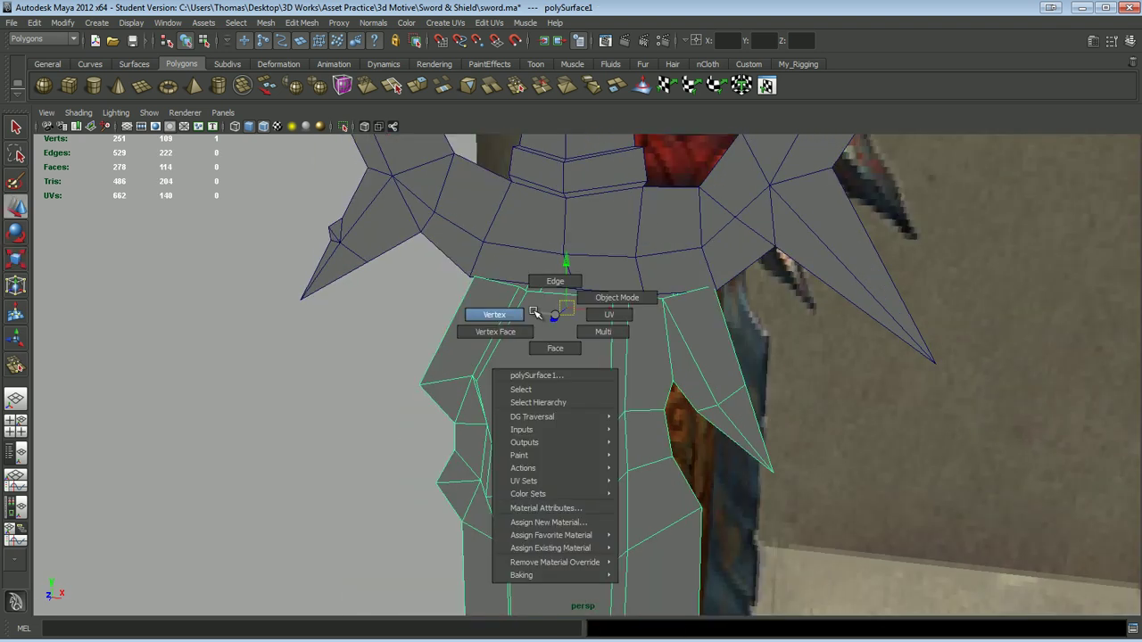
{"action": "left_click", "coordinate": [533, 314]}
{"action": "mouse_move", "coordinate": [637, 256]}
{"action": "left_mouse_down", "text": "alt"}
{"action": "mouse_move", "coordinate": [643, 306]}
{"action": "mouse_move", "coordinate": [566, 375]}
{"action": "mouse_move", "coordinate": [616, 528]}
{"action": "mouse_move", "coordinate": [571, 375]}
{"action": "left_mouse_up", "text": "alt"}
- Save the scene, accepting the student version notice
{"action": "left_click", "coordinate": [12, 22]}
{"action": "left_click", "coordinate": [47, 69]}
{"action": "left_click", "coordinate": [540, 338]}
{"action": "mouse_move", "coordinate": [540, 338]}
{"action": "left_mouse_down", "text": "alt"}
{"action": "mouse_move", "coordinate": [668, 413]}
{"action": "mouse_move", "coordinate": [696, 385]}
{"action": "mouse_move", "coordinate": [615, 286]}
{"action": "mouse_move", "coordinate": [635, 327]}
{"action": "mouse_move", "coordinate": [617, 265]}
{"action": "mouse_move", "coordinate": [458, 309]}
{"action": "mouse_move", "coordinate": [436, 387]}
{"action": "mouse_move", "coordinate": [469, 426]}
{"action": "mouse_move", "coordinate": [507, 395]}
{"action": "mouse_move", "coordinate": [739, 384]}
{"action": "mouse_move", "coordinate": [584, 378]}
{"action": "mouse_move", "coordinate": [556, 395]}
{"action": "mouse_move", "coordinate": [539, 305]}
{"action": "mouse_move", "coordinate": [555, 323]}
{"action": "mouse_move", "coordinate": [688, 318]}
{"action": "mouse_move", "coordinate": [577, 357]}
{"action": "mouse_move", "coordinate": [529, 422]}
{"action": "mouse_move", "coordinate": [606, 500]}
{"action": "mouse_move", "coordinate": [709, 561]}
{"action": "mouse_move", "coordinate": [798, 589]}
{"action": "mouse_move", "coordinate": [906, 574]}
{"action": "mouse_move", "coordinate": [919, 535]}
{"action": "mouse_move", "coordinate": [877, 589]}
{"action": "mouse_move", "coordinate": [684, 286]}
{"action": "mouse_move", "coordinate": [626, 320]}
{"action": "mouse_move", "coordinate": [556, 339]}
{"action": "mouse_move", "coordinate": [681, 337]}
{"action": "mouse_move", "coordinate": [635, 331]}
{"action": "mouse_move", "coordinate": [656, 332]}
{"action": "mouse_move", "coordinate": [568, 353]}
{"action": "left_mouse_up", "text": "alt"}
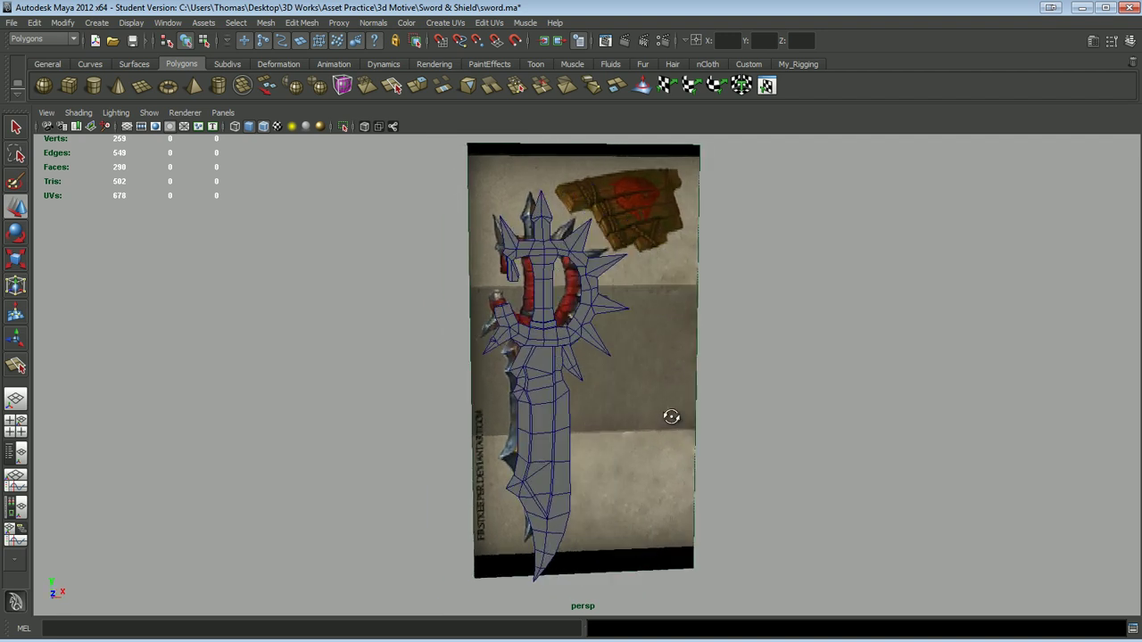
{"action": "left_click_drag", "start_coordinate": [671, 417], "coordinate": [483, 322], "text": "alt"}
{"action": "left_click_drag", "start_coordinate": [543, 376], "coordinate": [493, 380], "text": "alt"}
{"action": "mouse_move", "coordinate": [461, 414]}
{"action": "left_mouse_down", "text": "alt"}
{"action": "mouse_move", "coordinate": [655, 416]}
{"action": "mouse_move", "coordinate": [536, 438]}
{"action": "mouse_move", "coordinate": [497, 423]}
{"action": "mouse_move", "coordinate": [513, 366]}
{"action": "mouse_move", "coordinate": [587, 421]}
{"action": "left_mouse_up", "text": "alt"}
{"action": "mouse_move", "coordinate": [460, 458]}
{"action": "left_mouse_down", "text": "alt"}
{"action": "mouse_move", "coordinate": [632, 449]}
{"action": "mouse_move", "coordinate": [580, 425]}
{"action": "left_mouse_up", "text": "alt"}
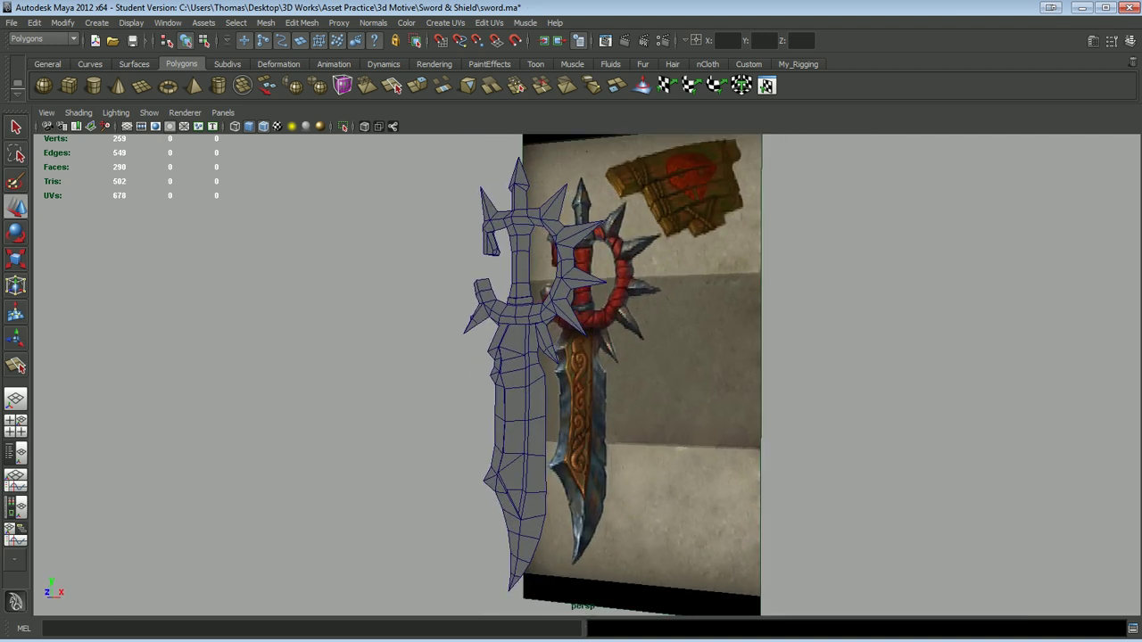